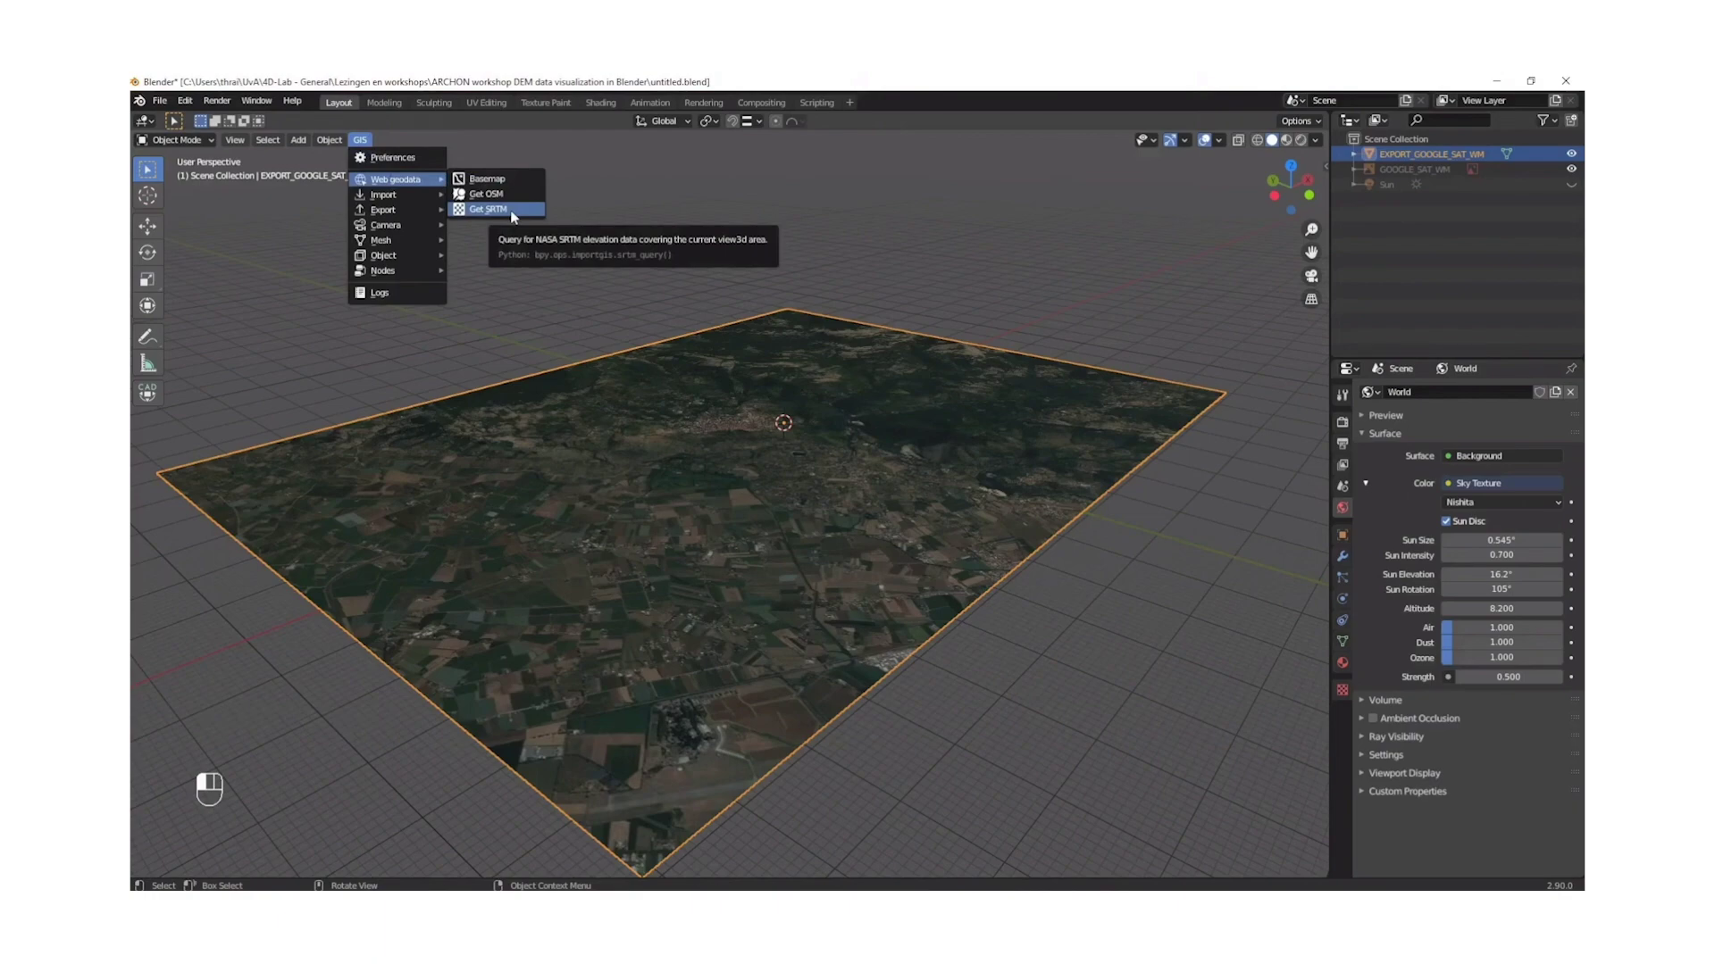
# - Fetch SRTM elevation data to turn the satellite plane into relief terrain
pyautogui.click(513, 210)
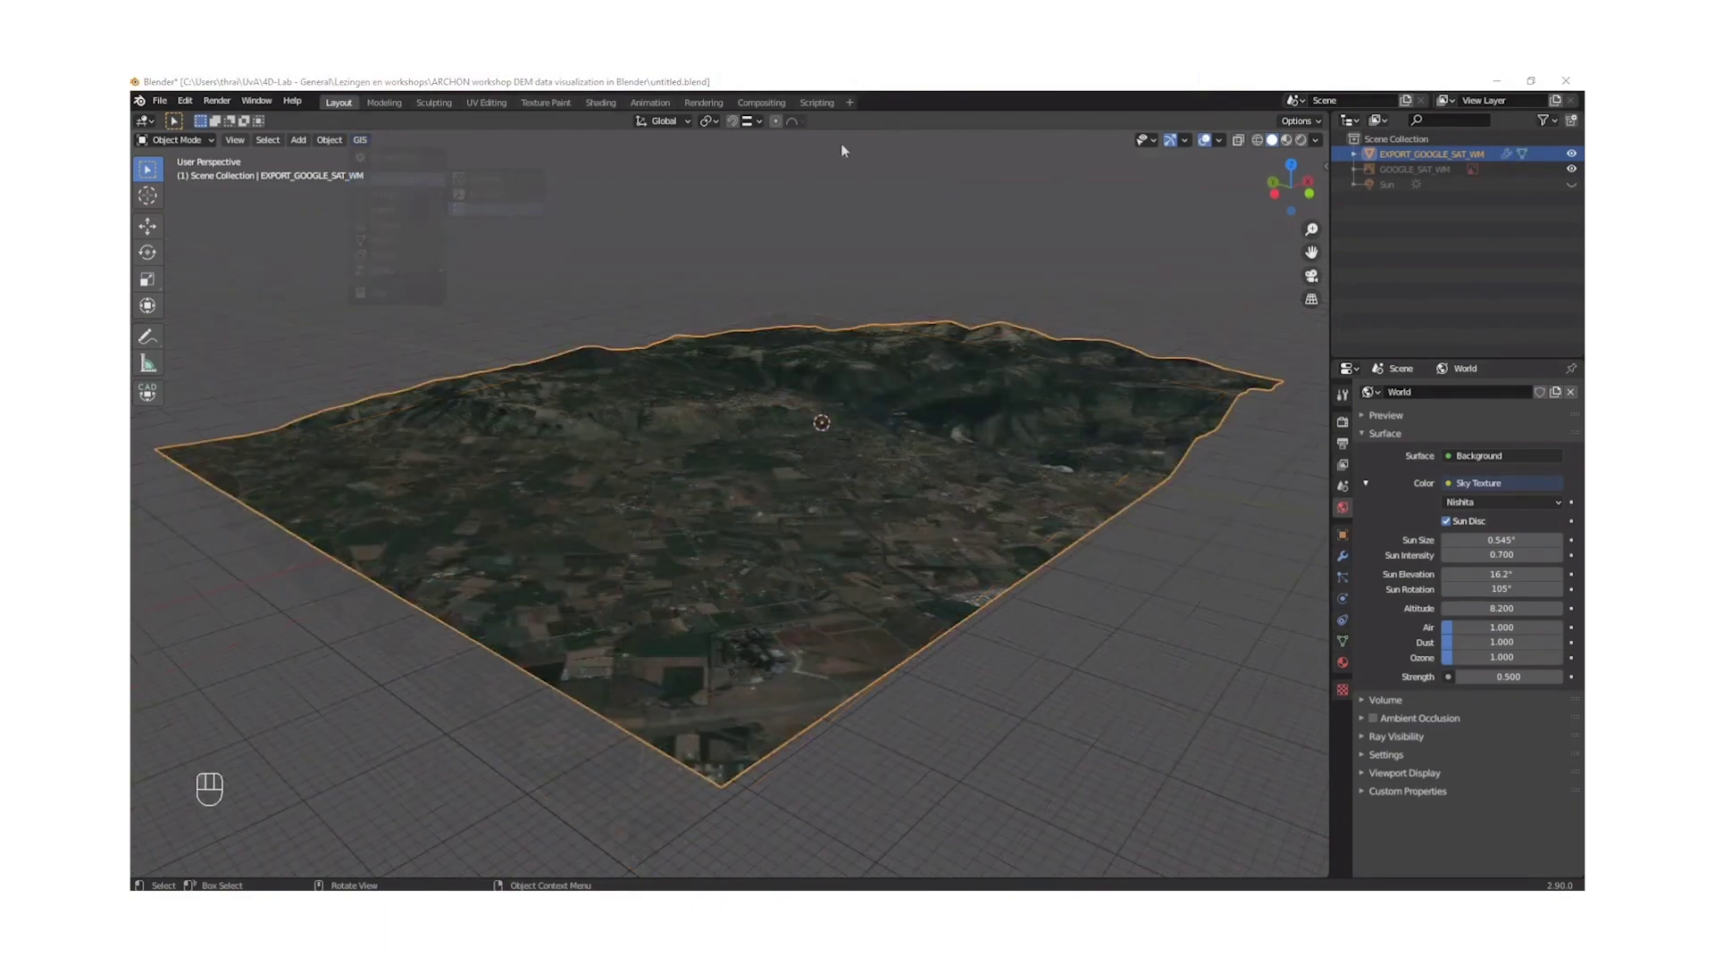
pyautogui.moveTo(840, 145); pyautogui.dragTo(789, 545, button='middle')
pyautogui.scroll(4, 908, 462)
pyautogui.scroll(-4, 790, 544)
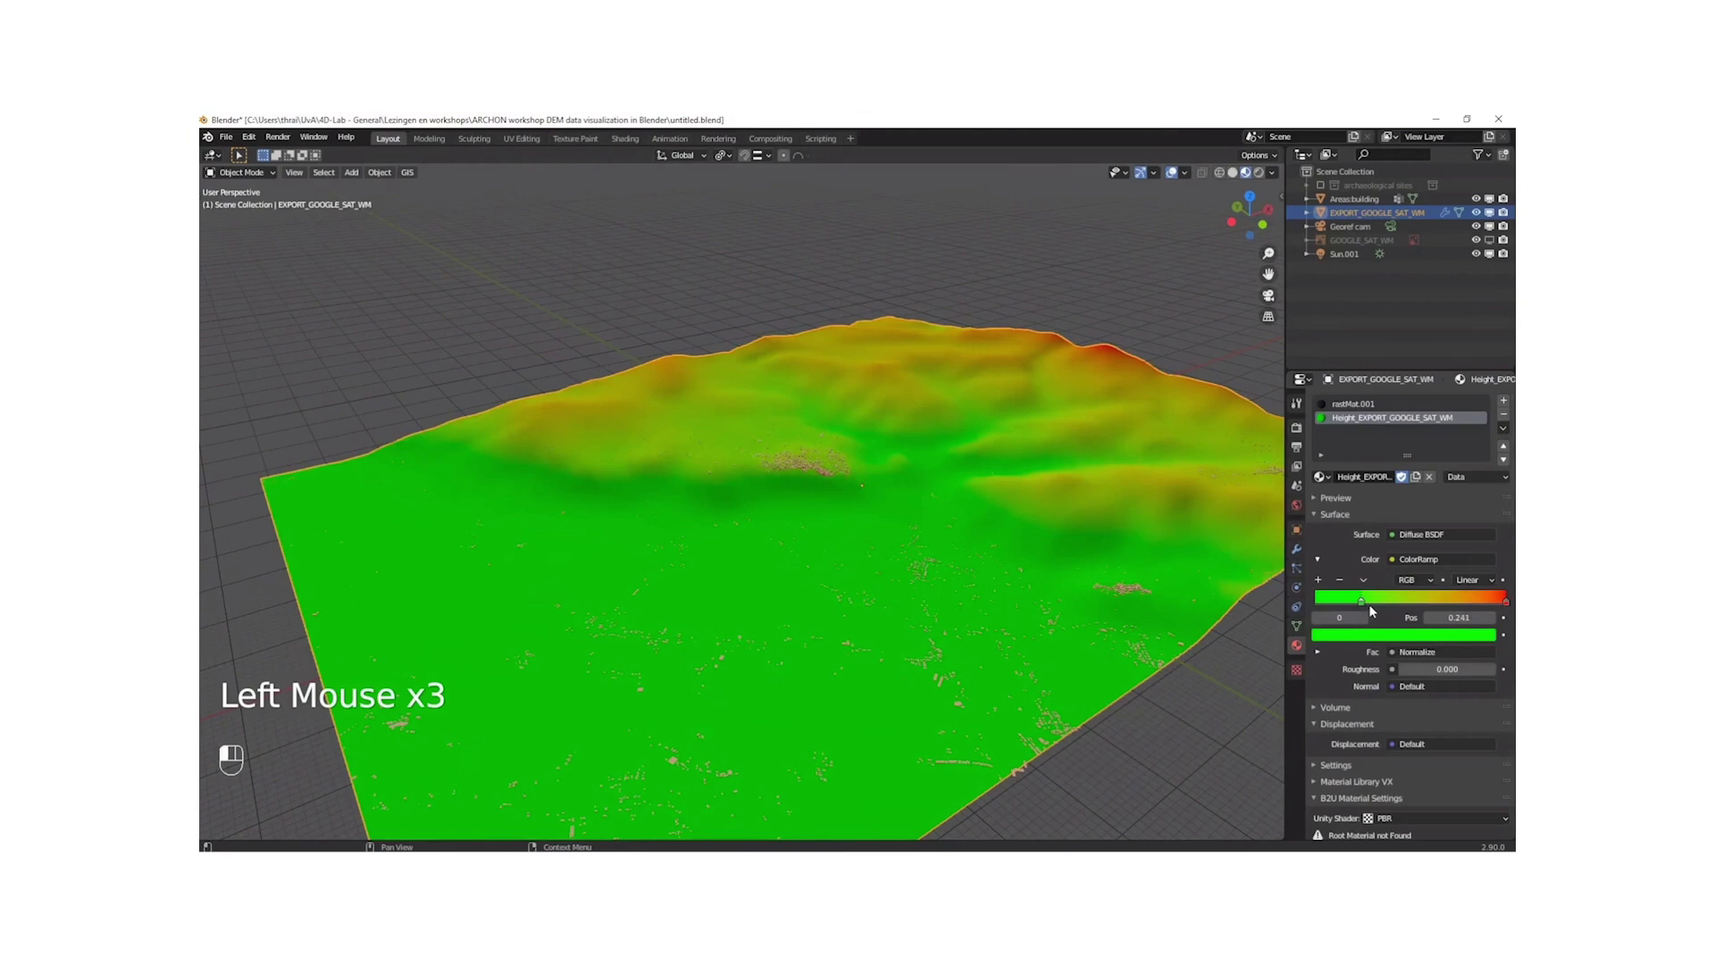
# - Edit the ColorRamp: first stop to 0, last stop blue, add stops, red stop to about 0.243
pyautogui.moveTo(1360, 601); pyautogui.dragTo(1314, 601)
pyautogui.click(1402, 634)
pyautogui.click(1416, 498)
pyautogui.click(1400, 609)
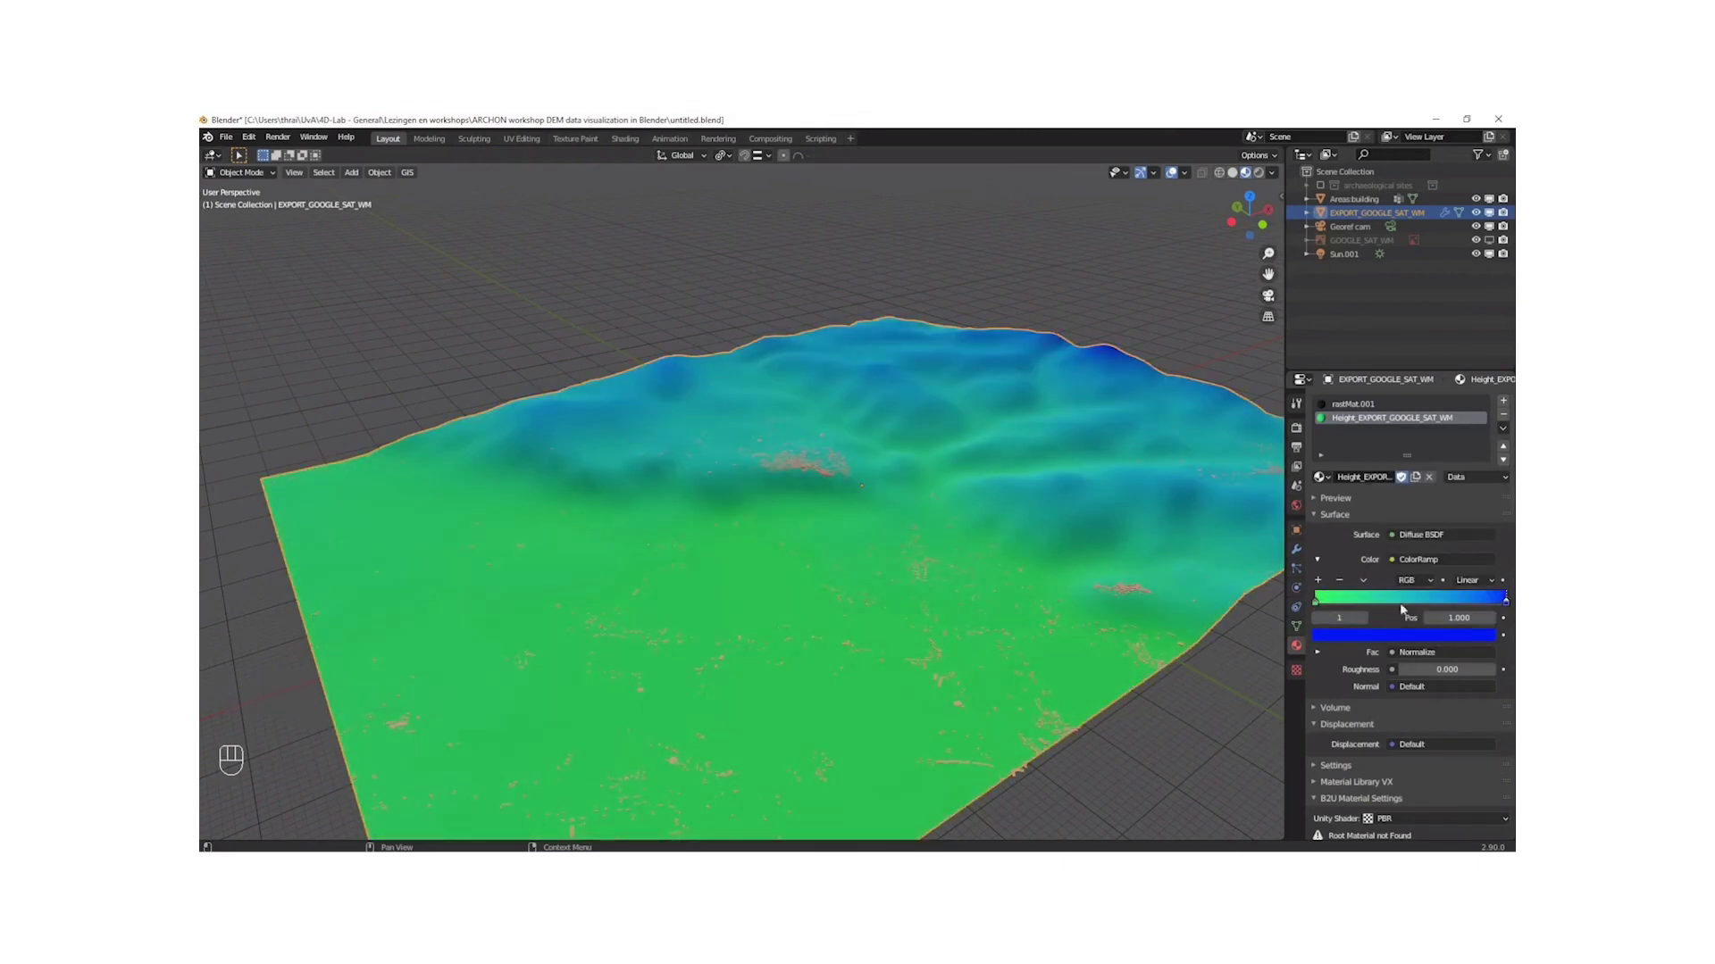
pyautogui.click(1400, 600)
pyautogui.click(1409, 600)
pyautogui.click(1458, 600)
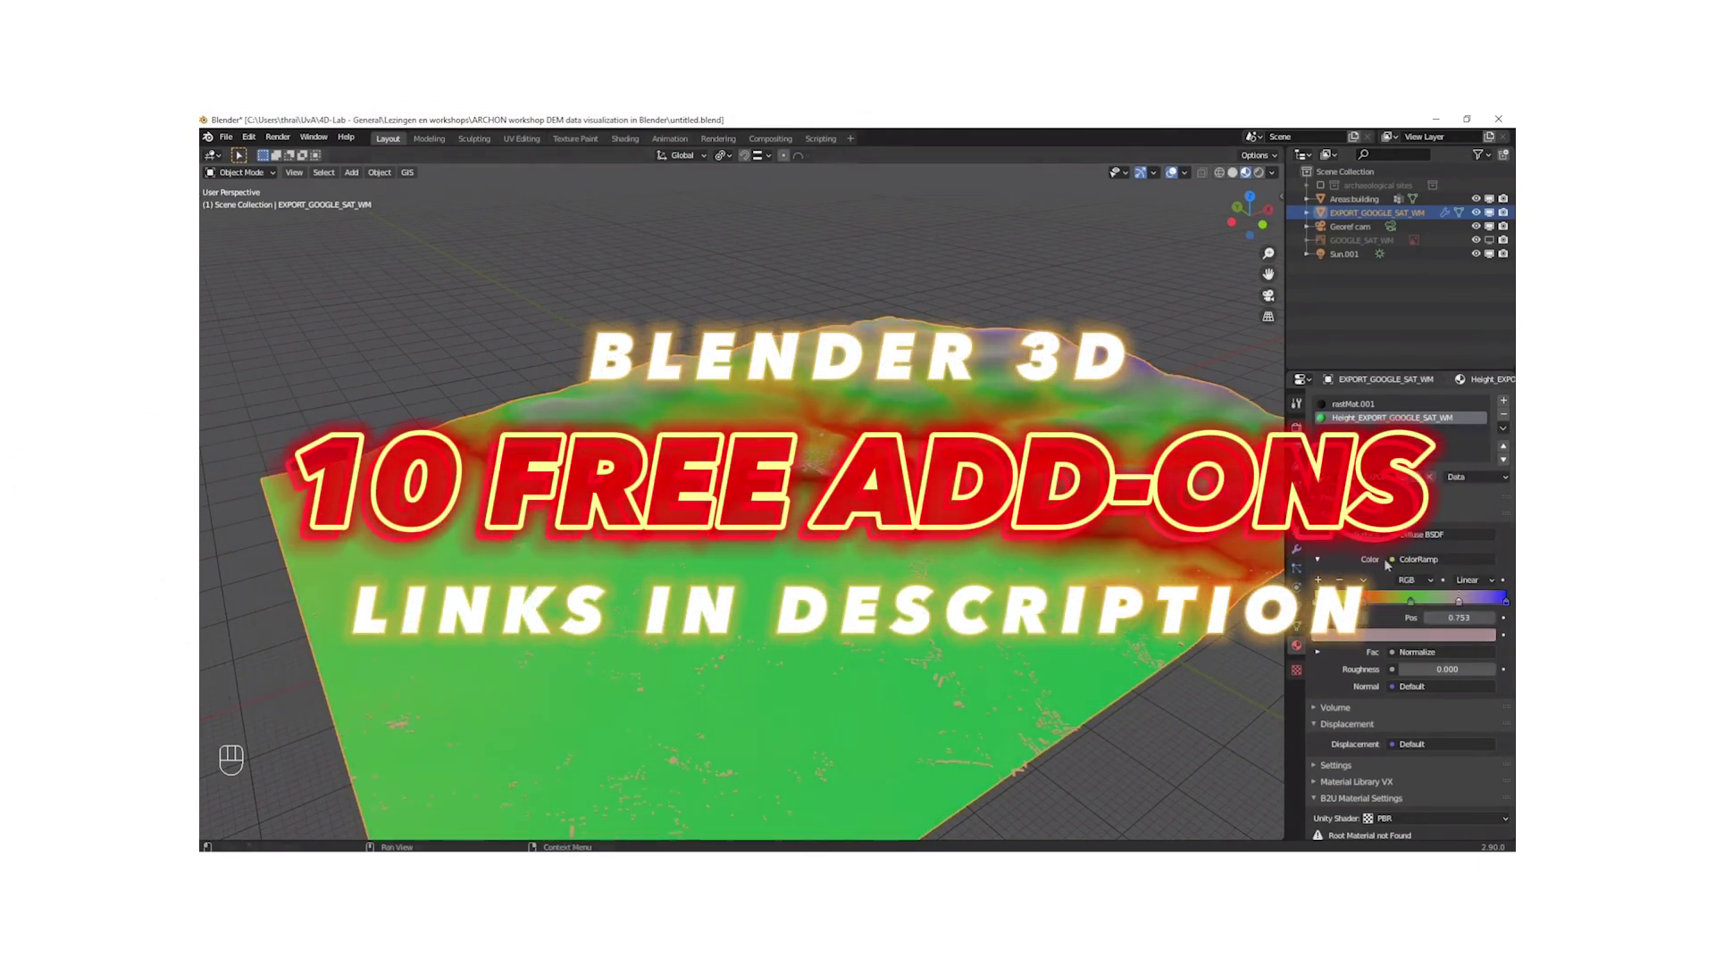
pyautogui.doubleClick(1329, 602)
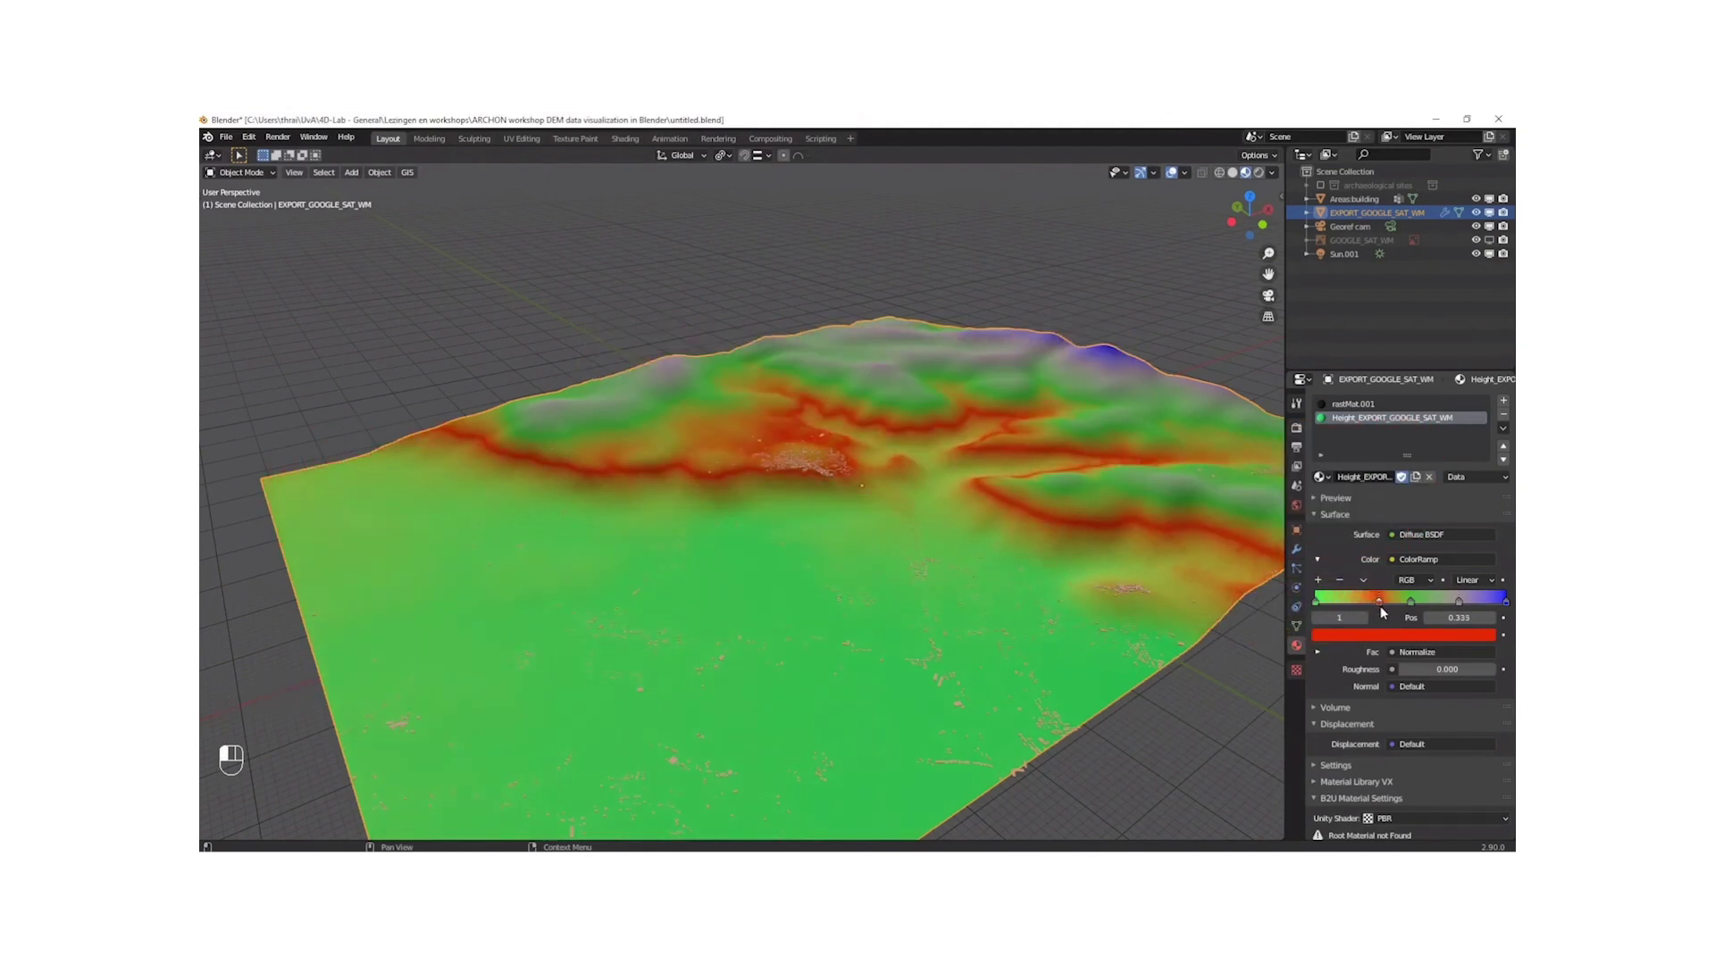
pyautogui.moveTo(1342, 601); pyautogui.dragTo(1359, 601)
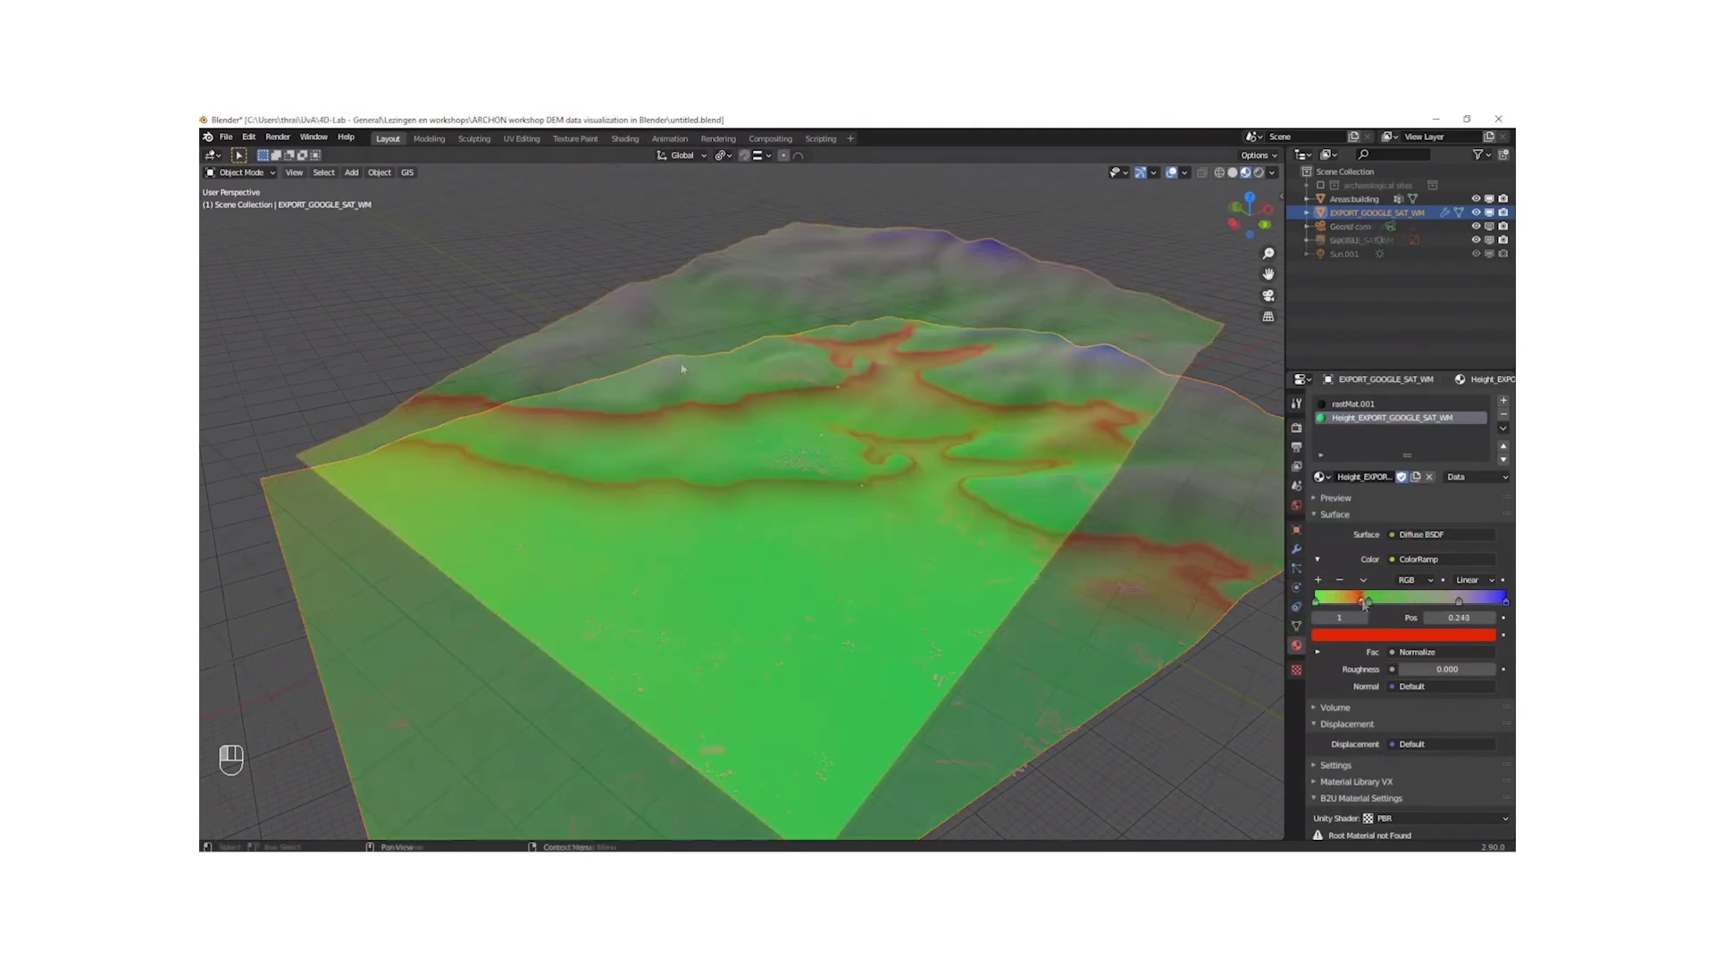
pyautogui.doubleClick(621, 398)
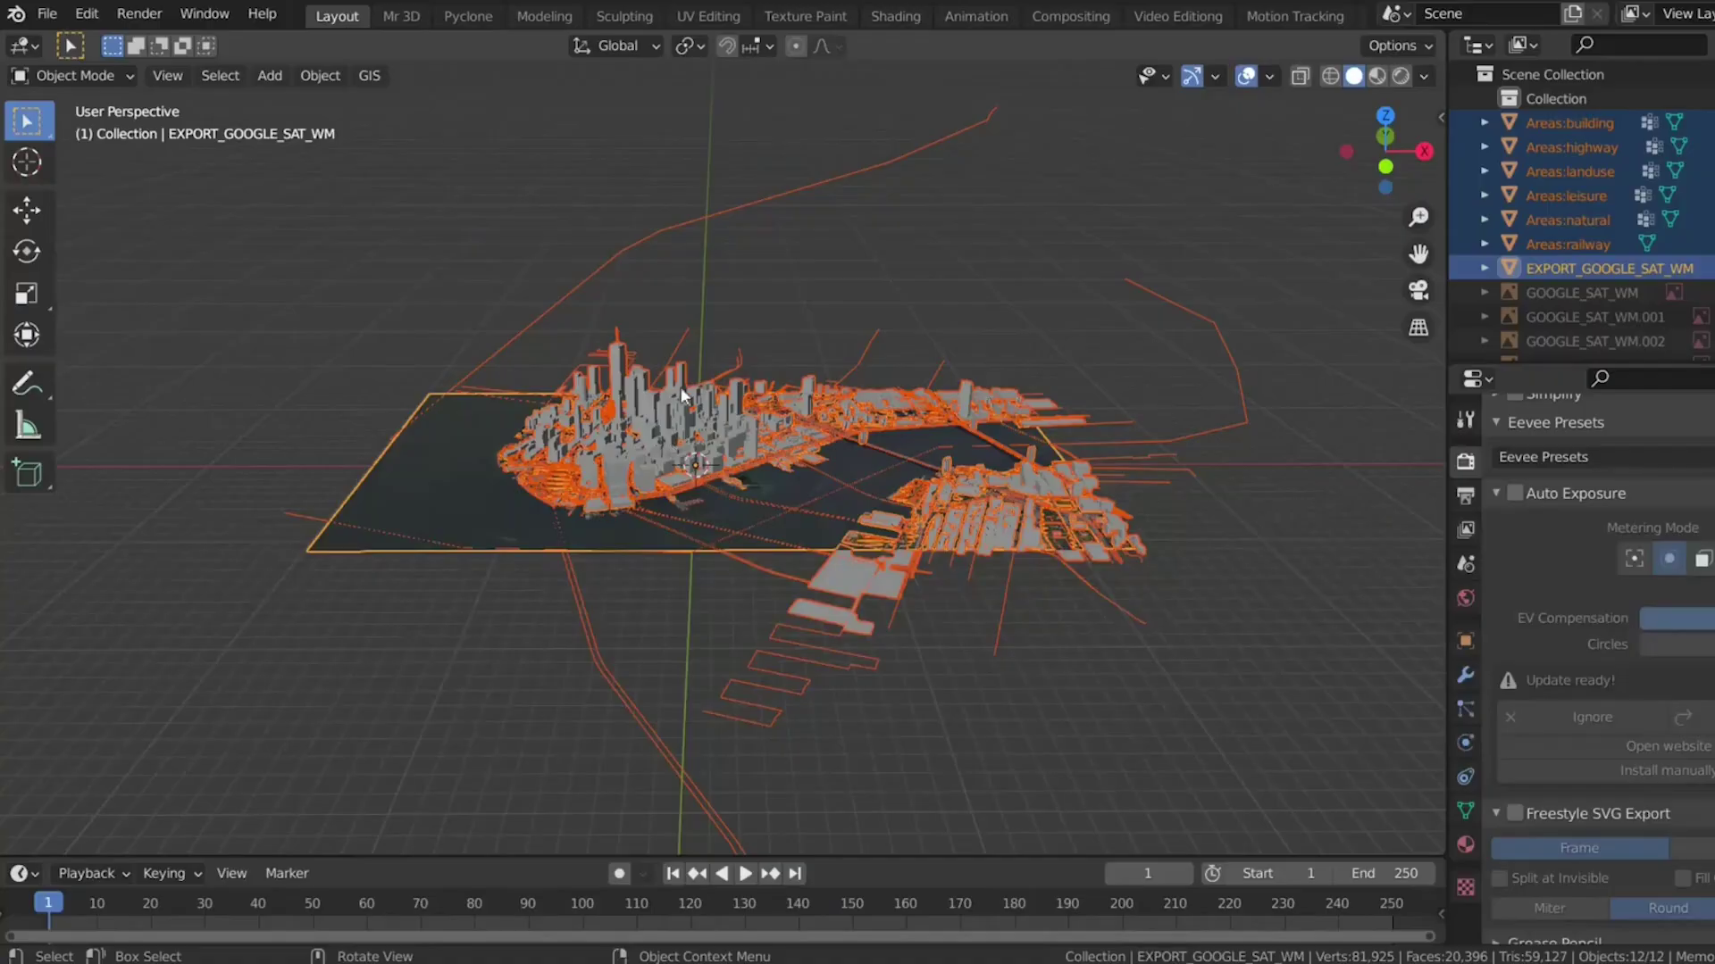
# - Select only the EXPORT_GOOGLE_SAT_WM map object and start a Z-constrained move
pyautogui.scroll(10, 682, 394)
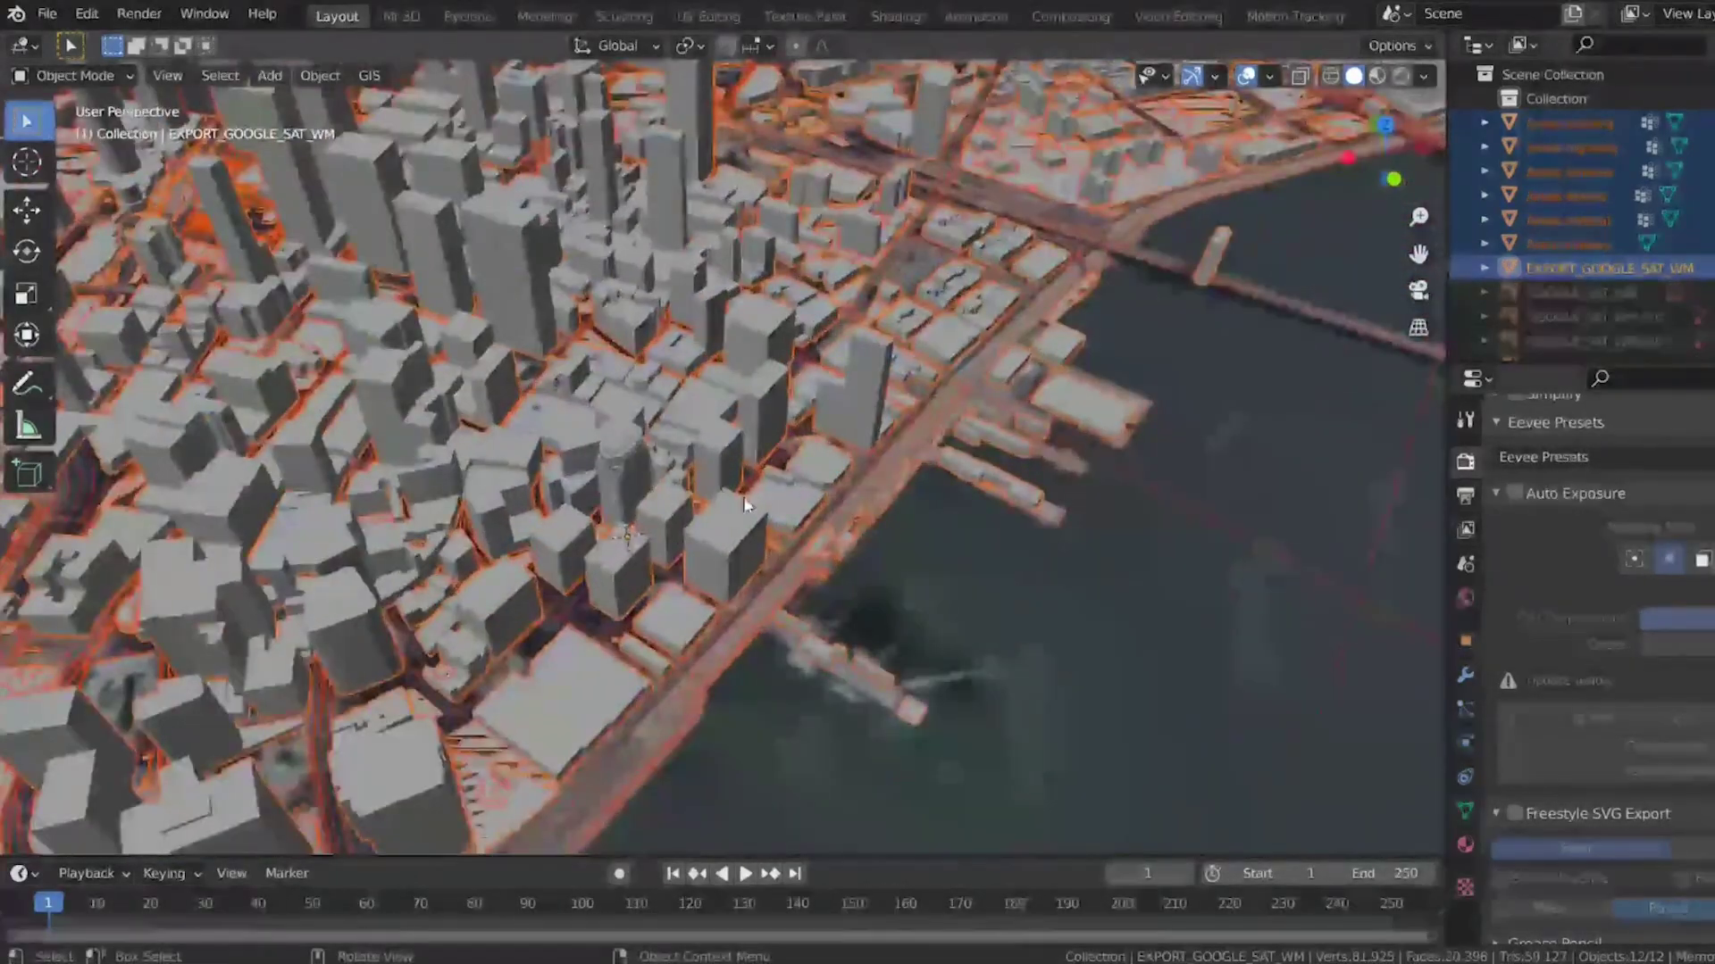
pyautogui.moveTo(745, 505); pyautogui.dragTo(674, 601, button='middle')
pyautogui.hotkey('alt', 'a')
pyautogui.click(745, 611)
pyautogui.press('g')
pyautogui.press('z')
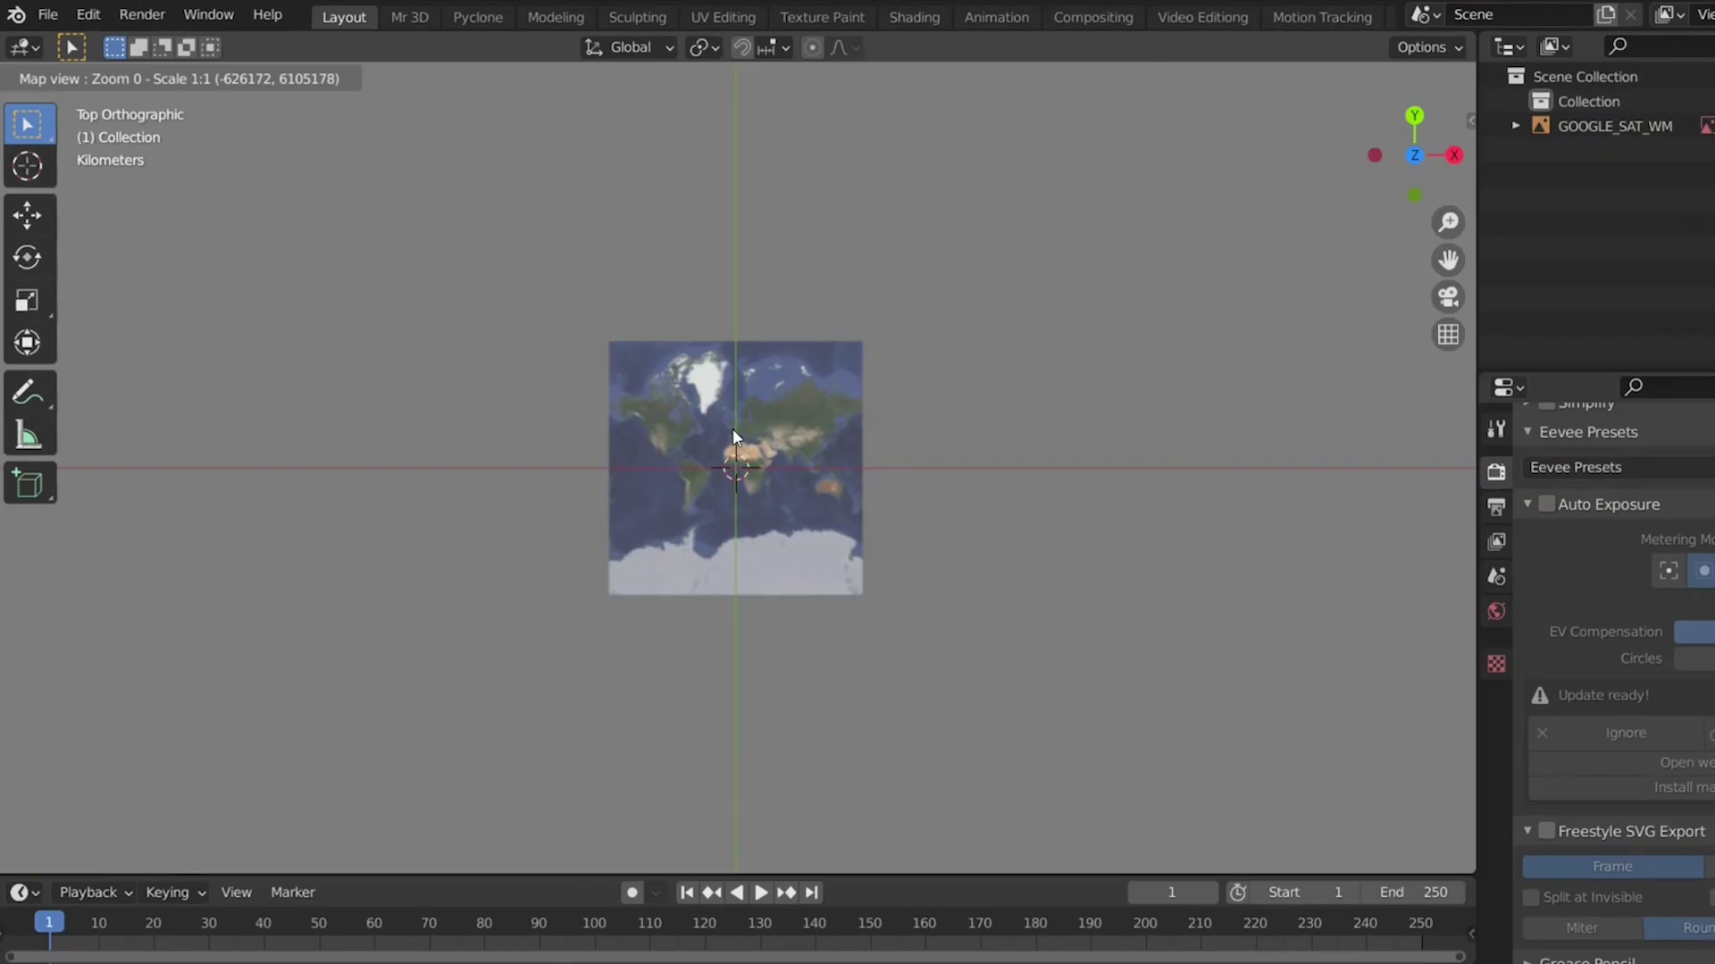
# - Lower the map about 4.166 m below the city buildings and orbit to check it
pyautogui.scroll(1, 732, 435)
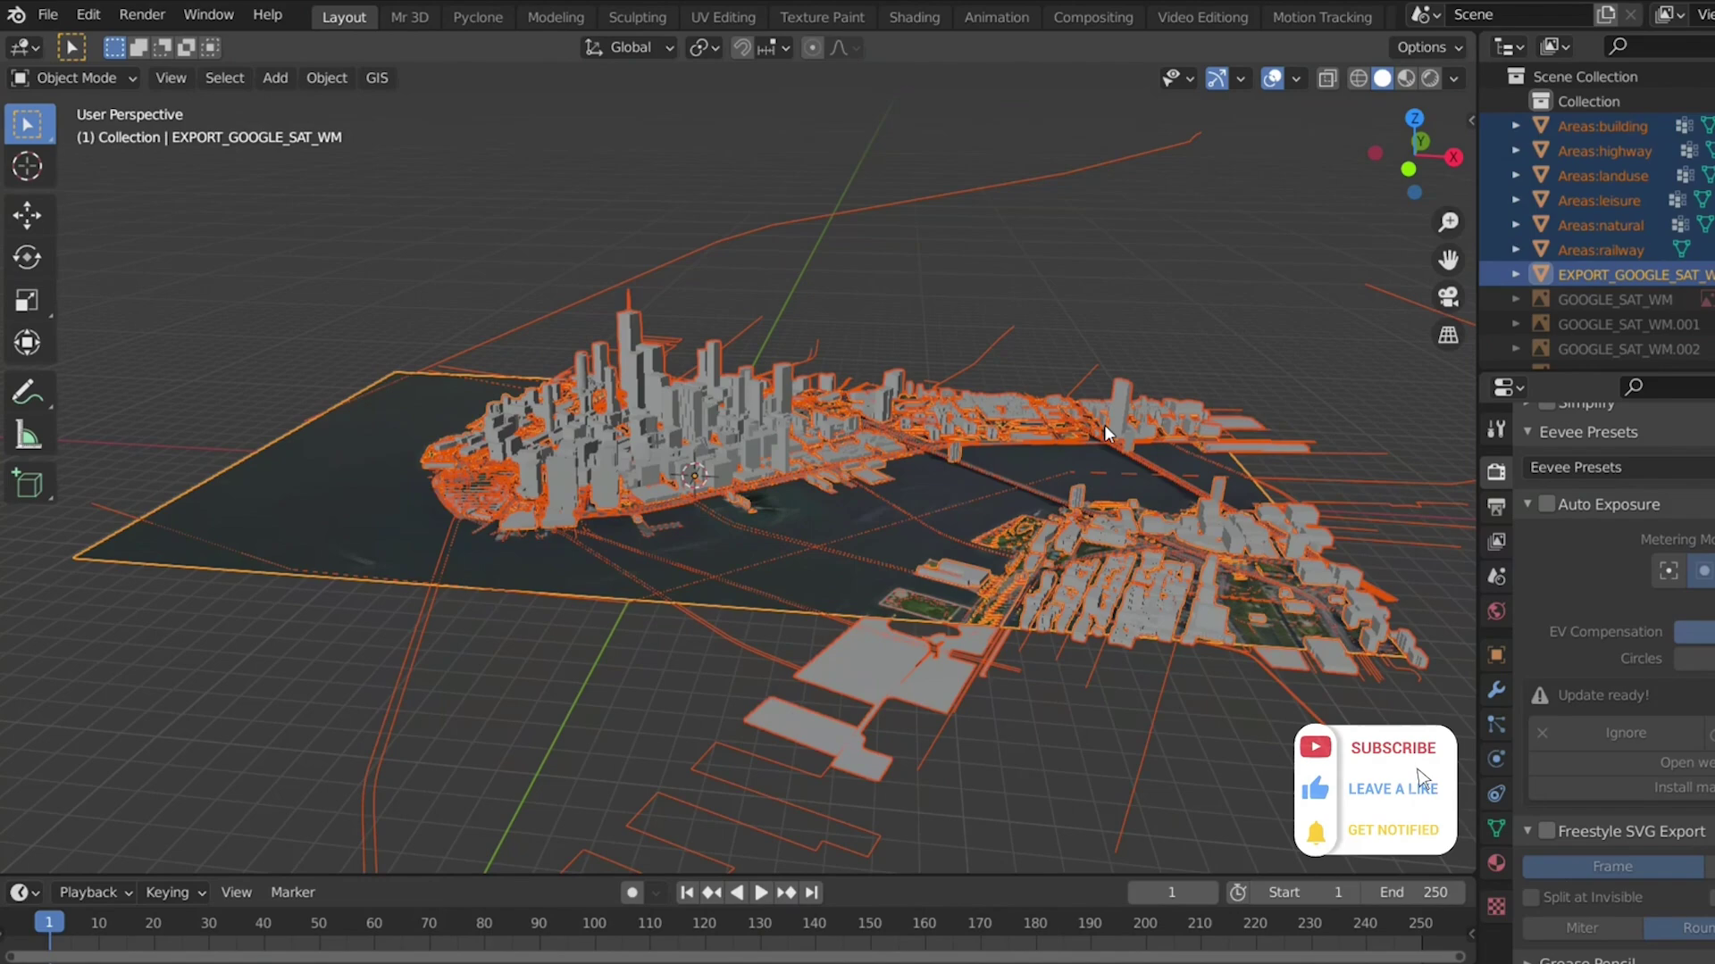
pyautogui.moveTo(954, 436); pyautogui.dragTo(647, 601, button='middle')
pyautogui.scroll(10, 724, 413)
pyautogui.scroll(-8, 1022, 411)
pyautogui.click(647, 602)
pyautogui.scroll(3, 649, 610)
pyautogui.click(761, 625)
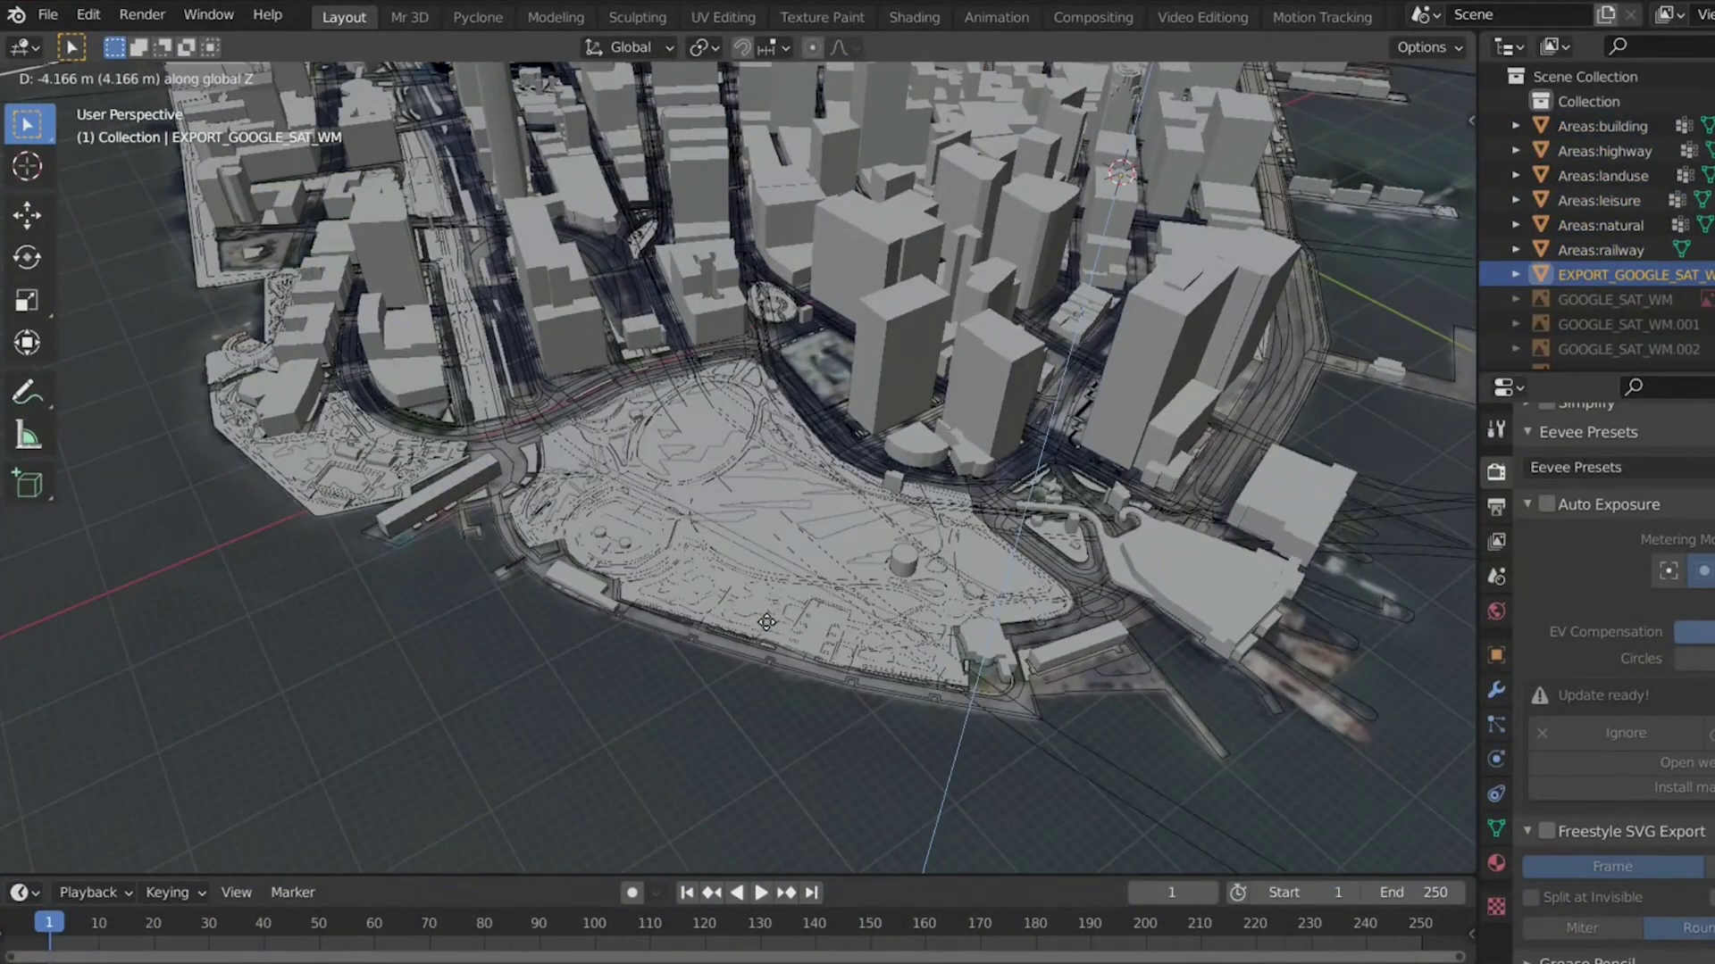
pyautogui.click(840, 652)
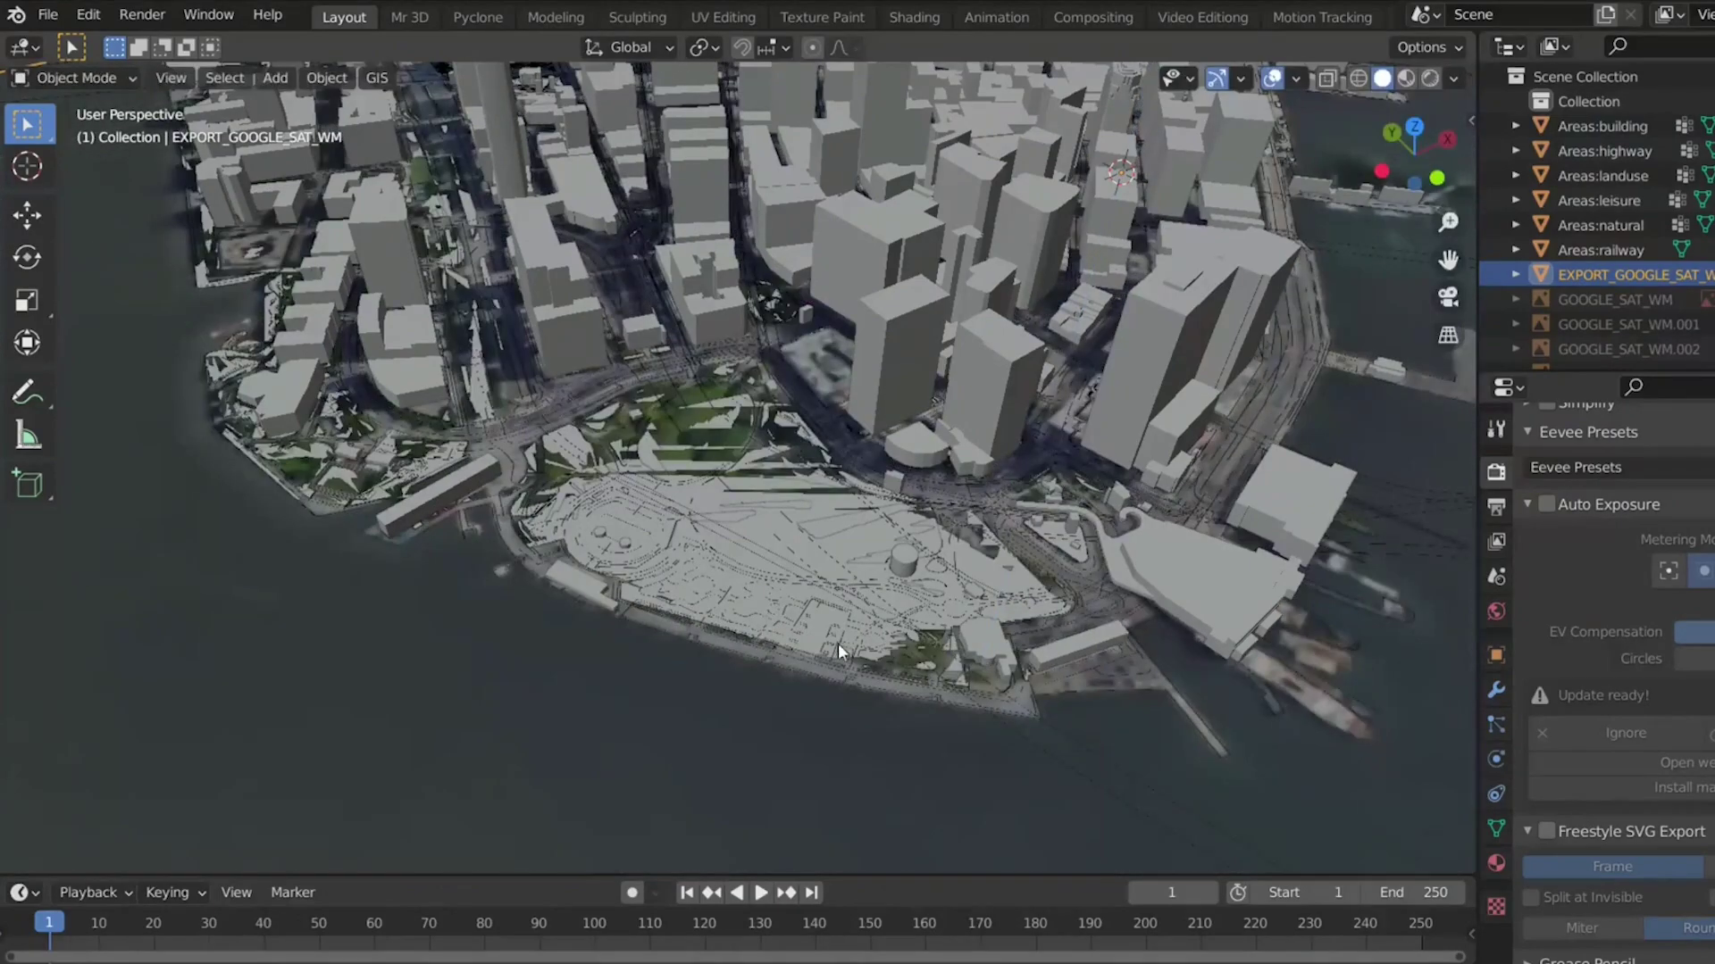
pyautogui.click(837, 635)
pyautogui.moveTo(837, 634); pyautogui.dragTo(796, 455, button='middle')
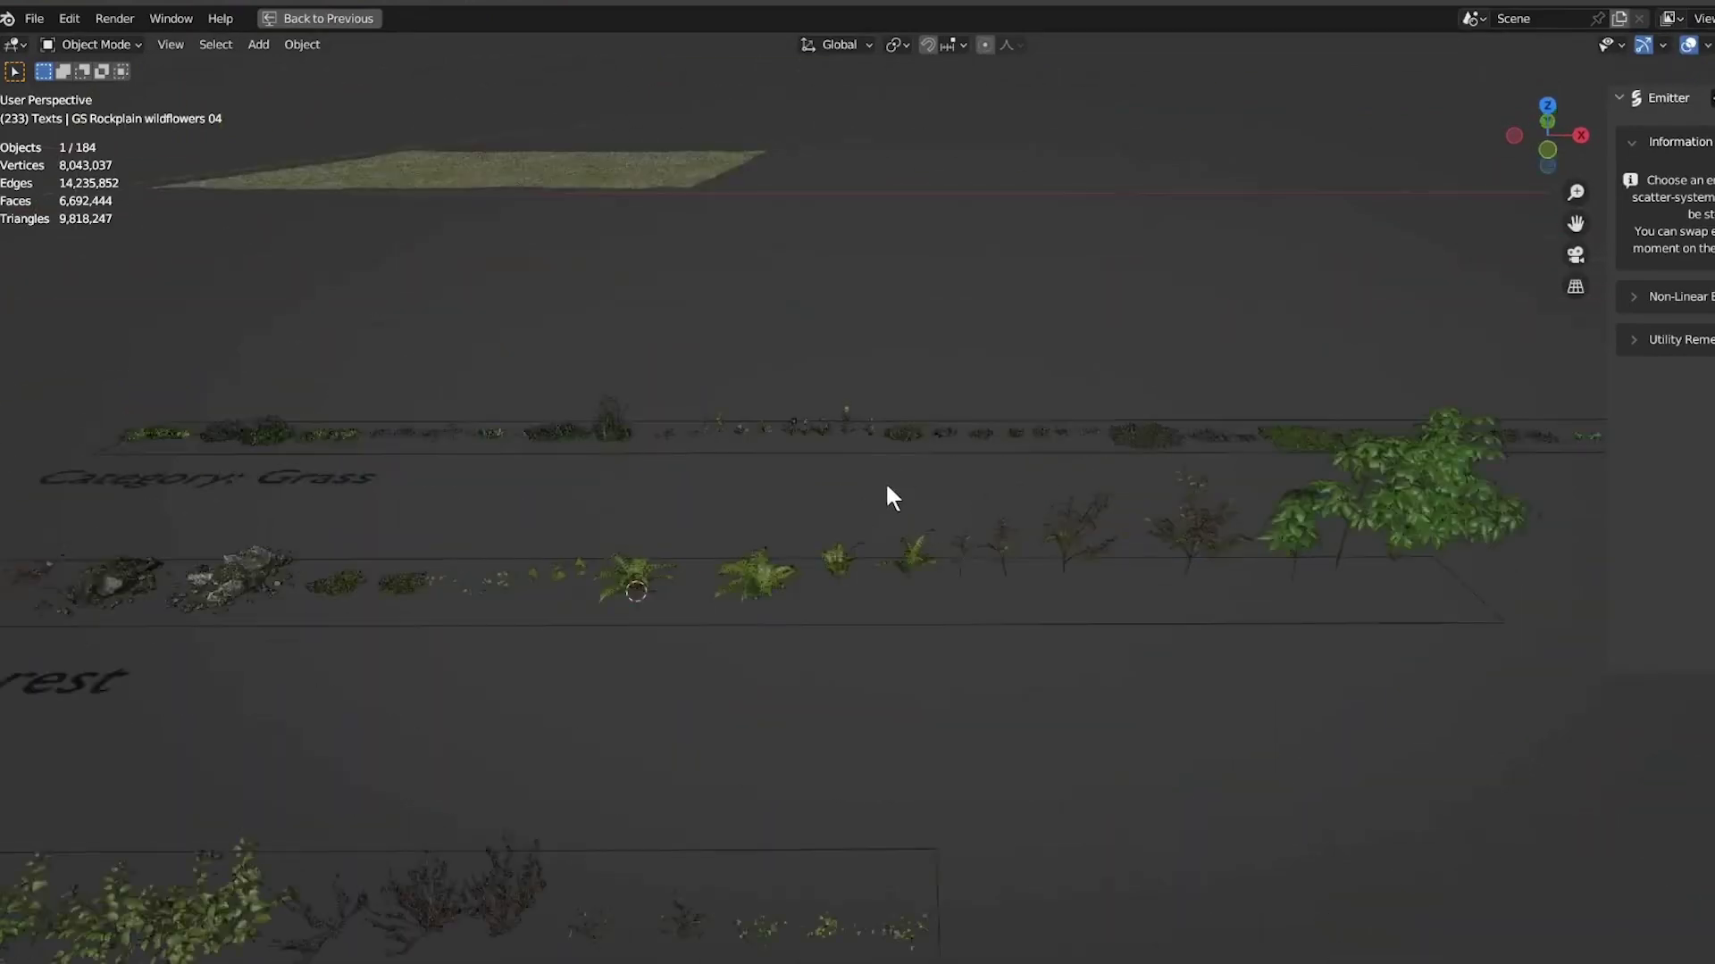
# - Orbit over the Grass and Forest plant rows, then maximise the asset library and scroll its thumbnails
pyautogui.moveTo(887, 486); pyautogui.dragTo(810, 468, button='middle')
pyautogui.hotkey('ctrl', 'space')
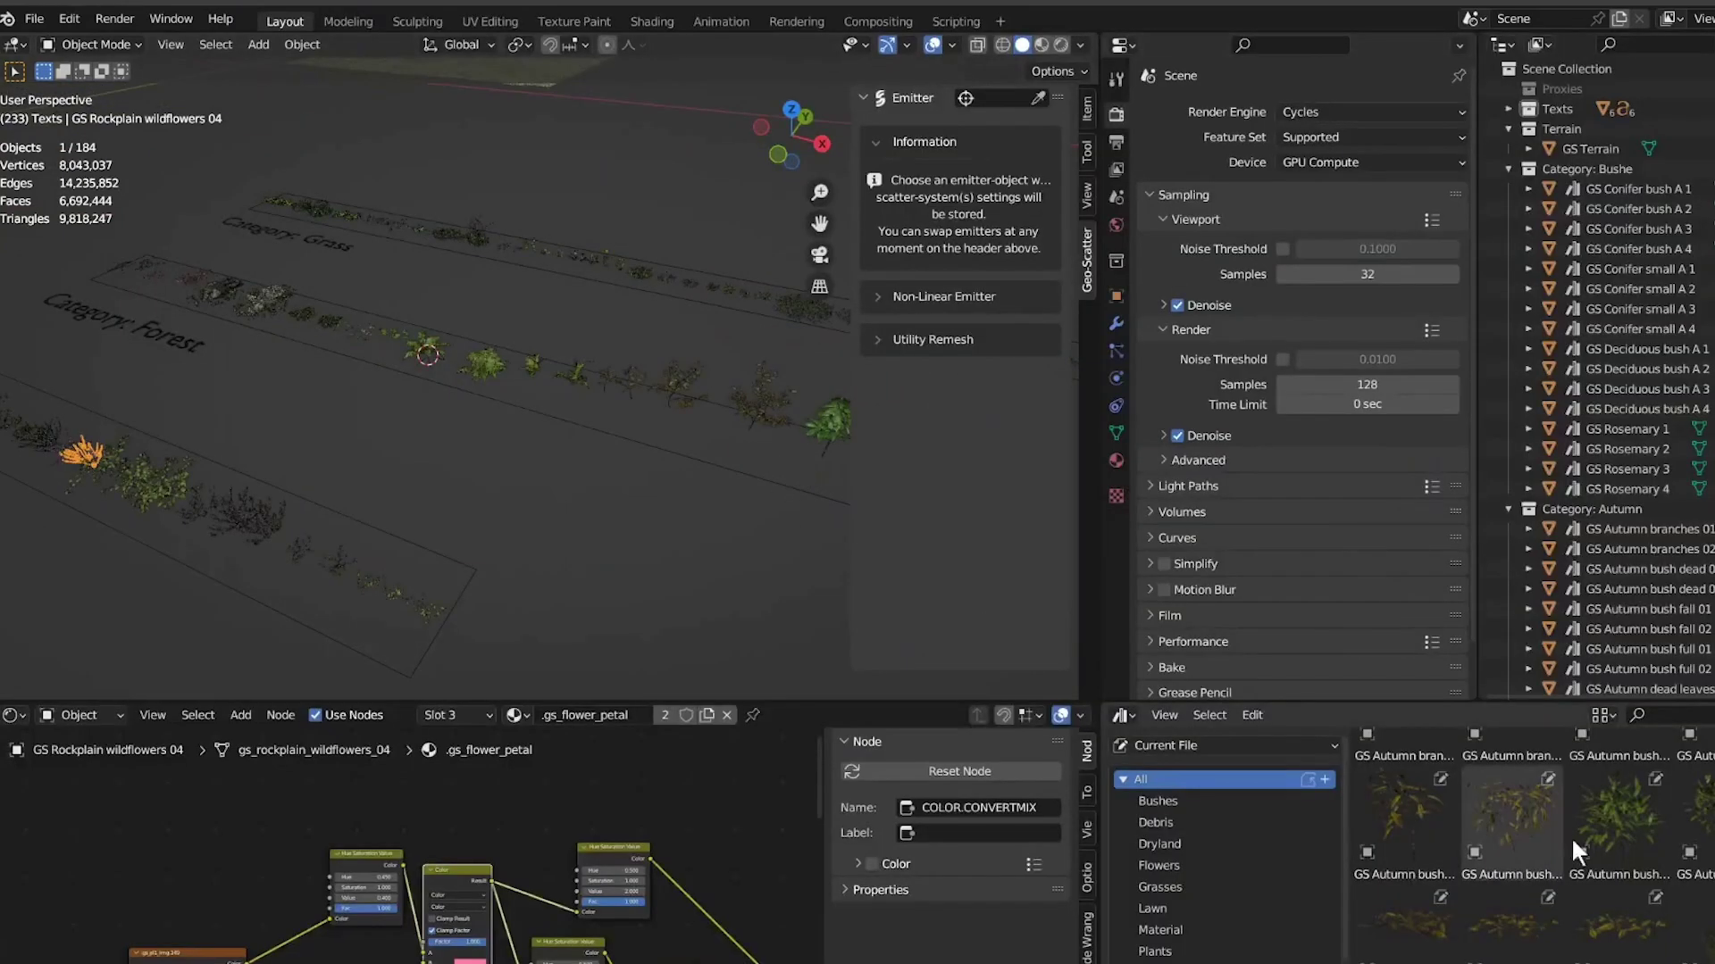
pyautogui.scroll(-2, 1516, 827)
pyautogui.hotkey('ctrl', 'space')
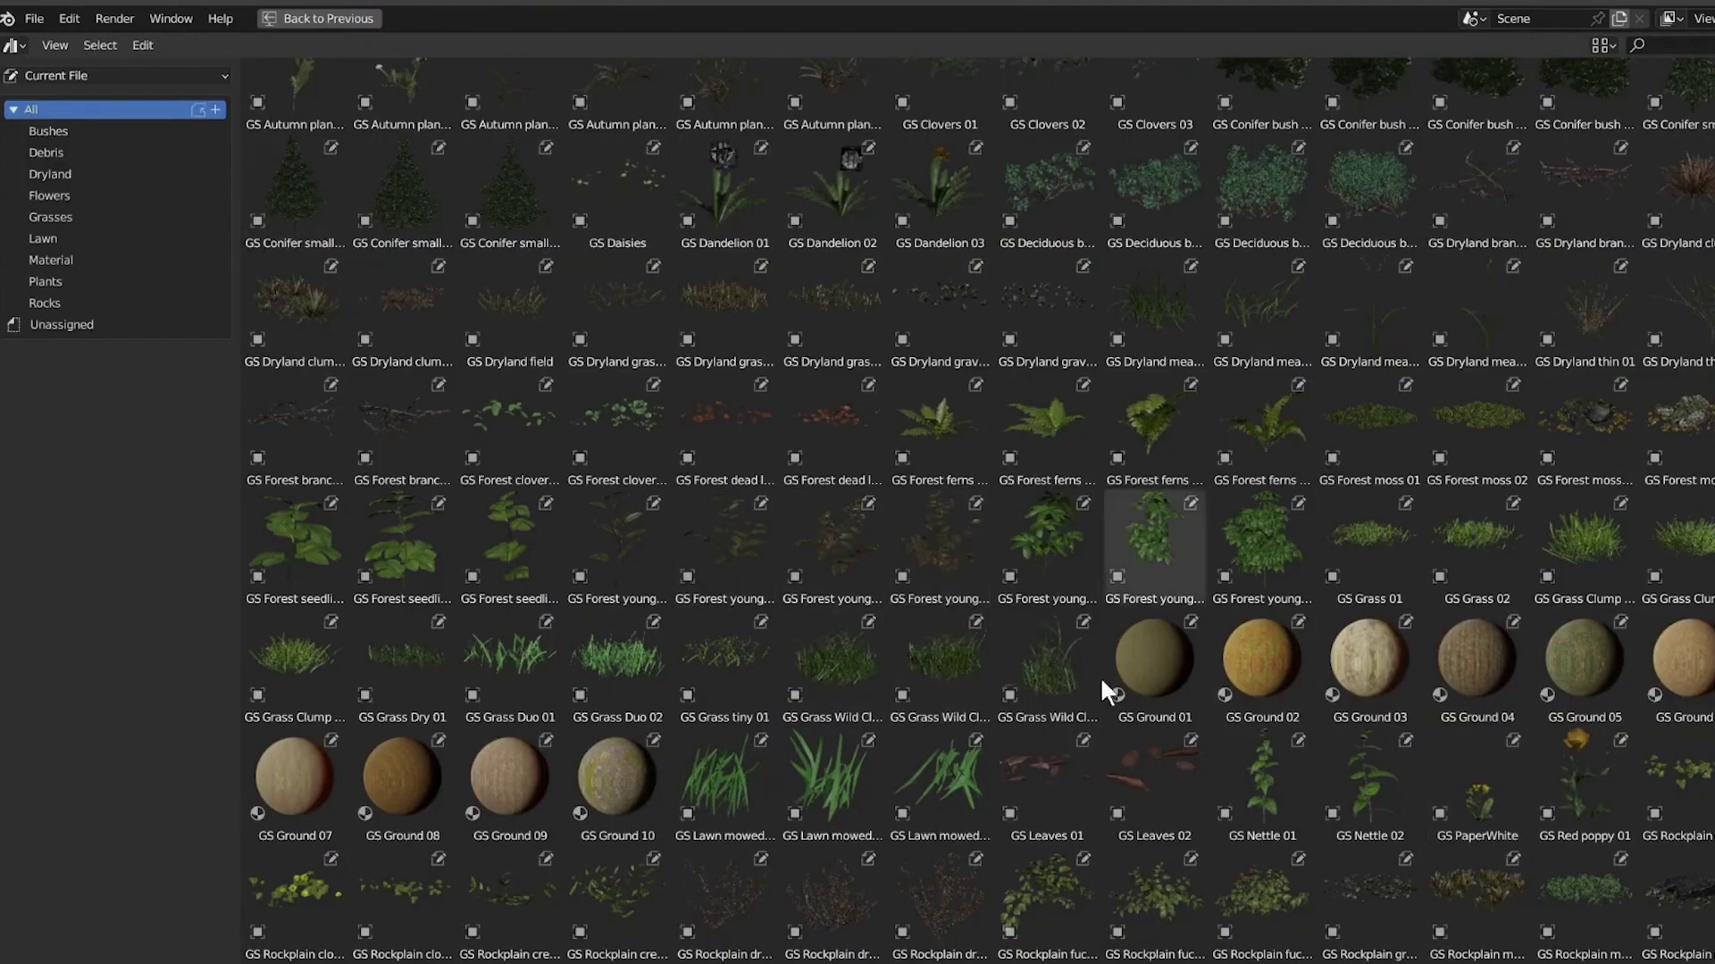
pyautogui.scroll(4, 1100, 676)
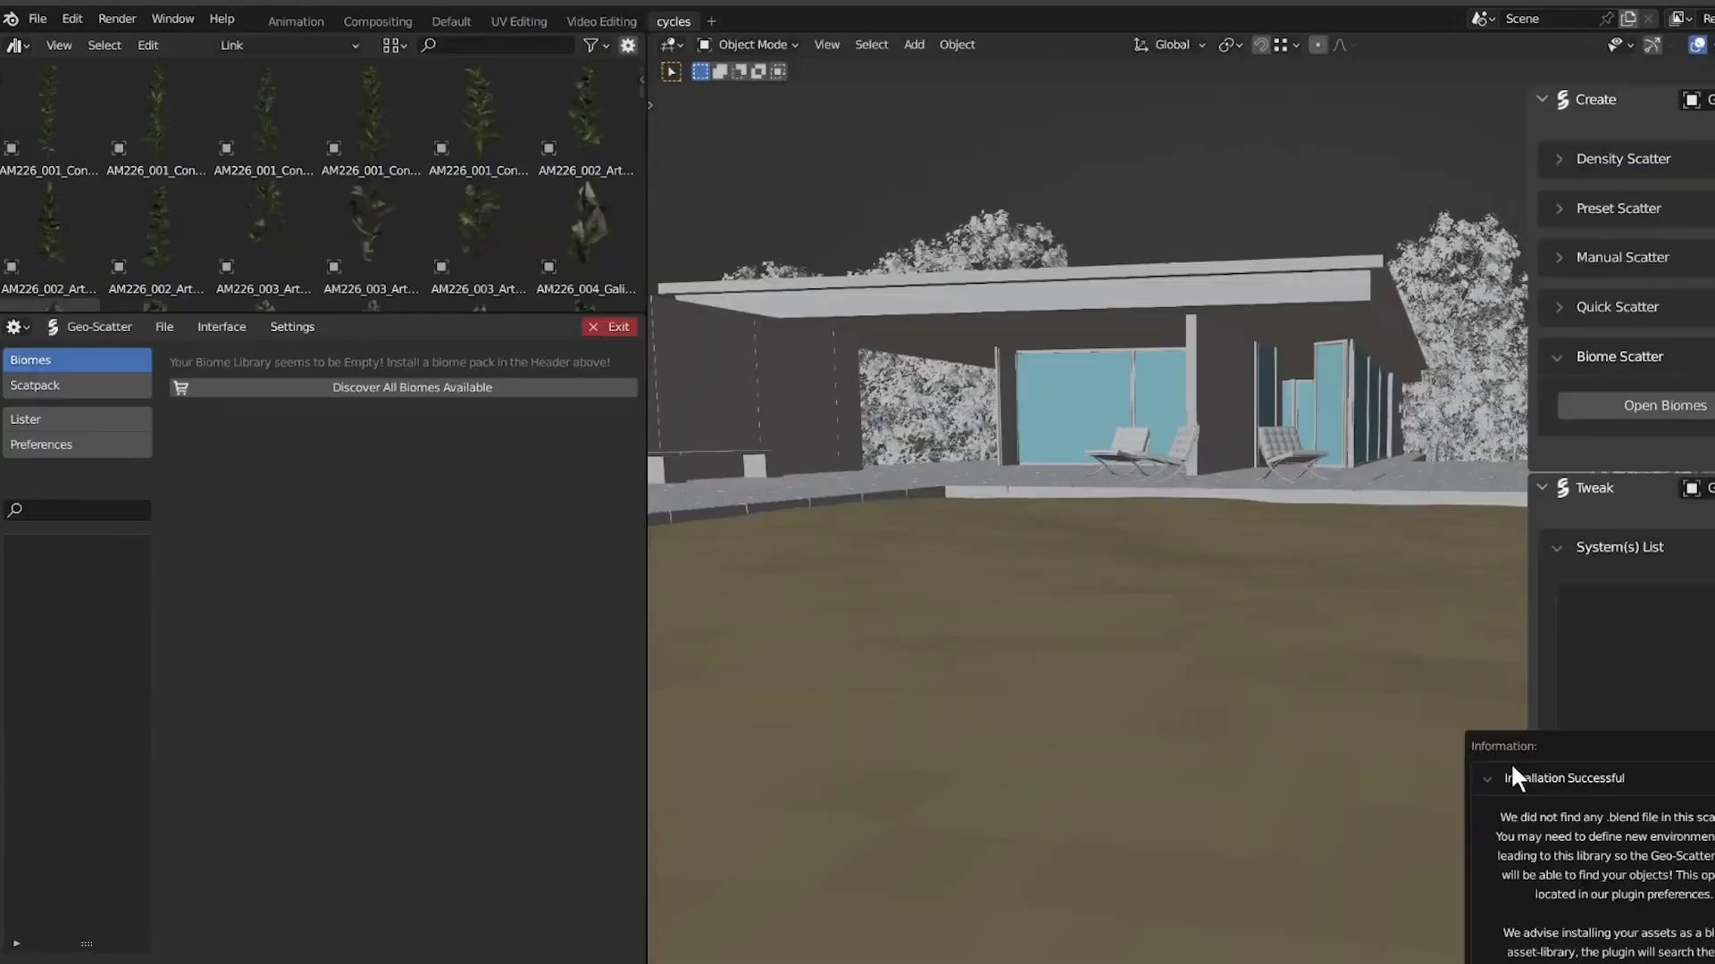
pyautogui.moveTo(1509, 763); pyautogui.dragTo(850, 468)
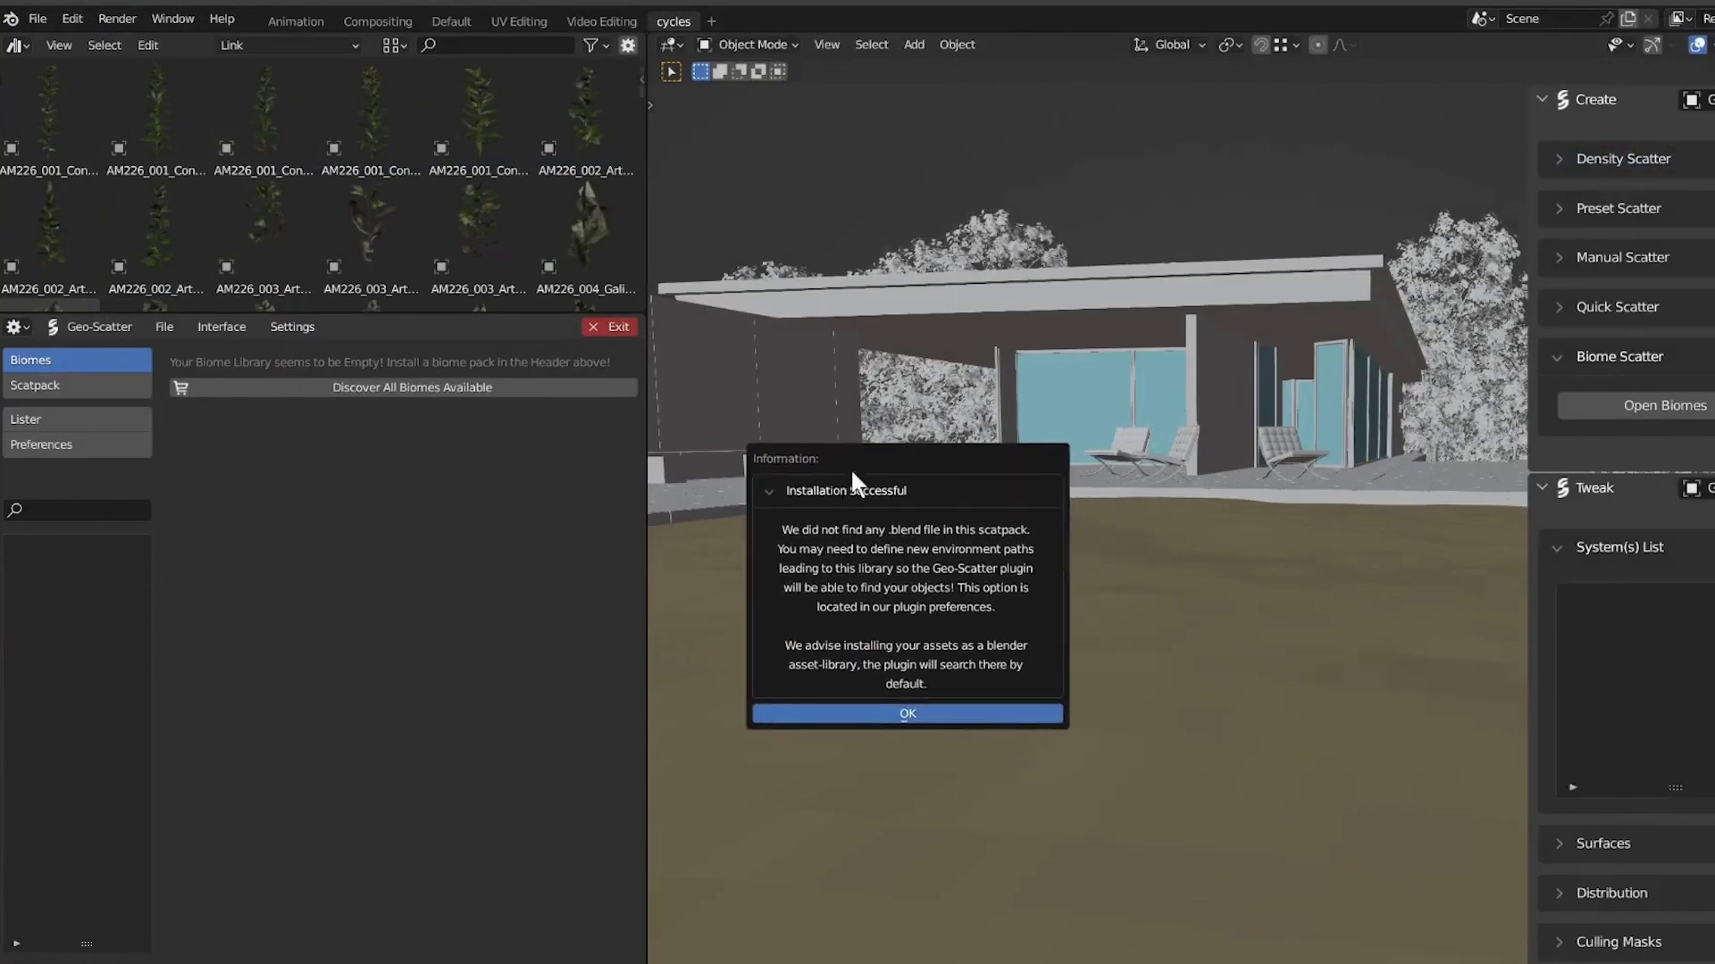
# - Dismiss the installation message and browse all biomes in the Plant Library
pyautogui.click(896, 712)
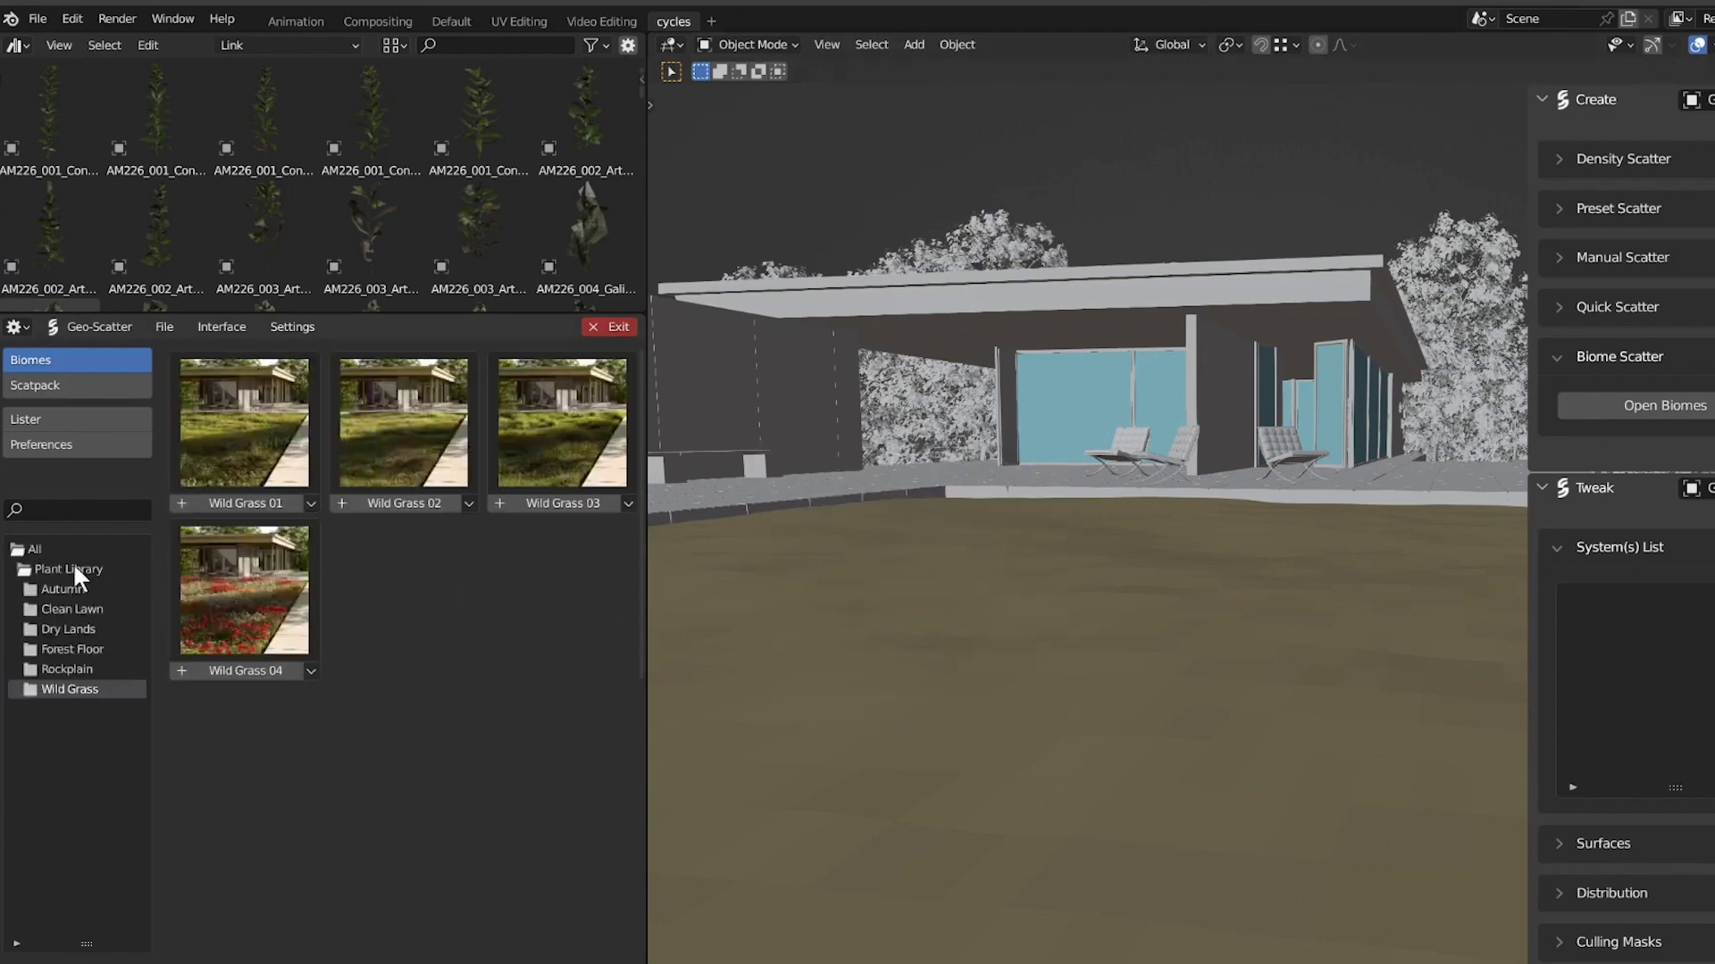
pyautogui.click(71, 569)
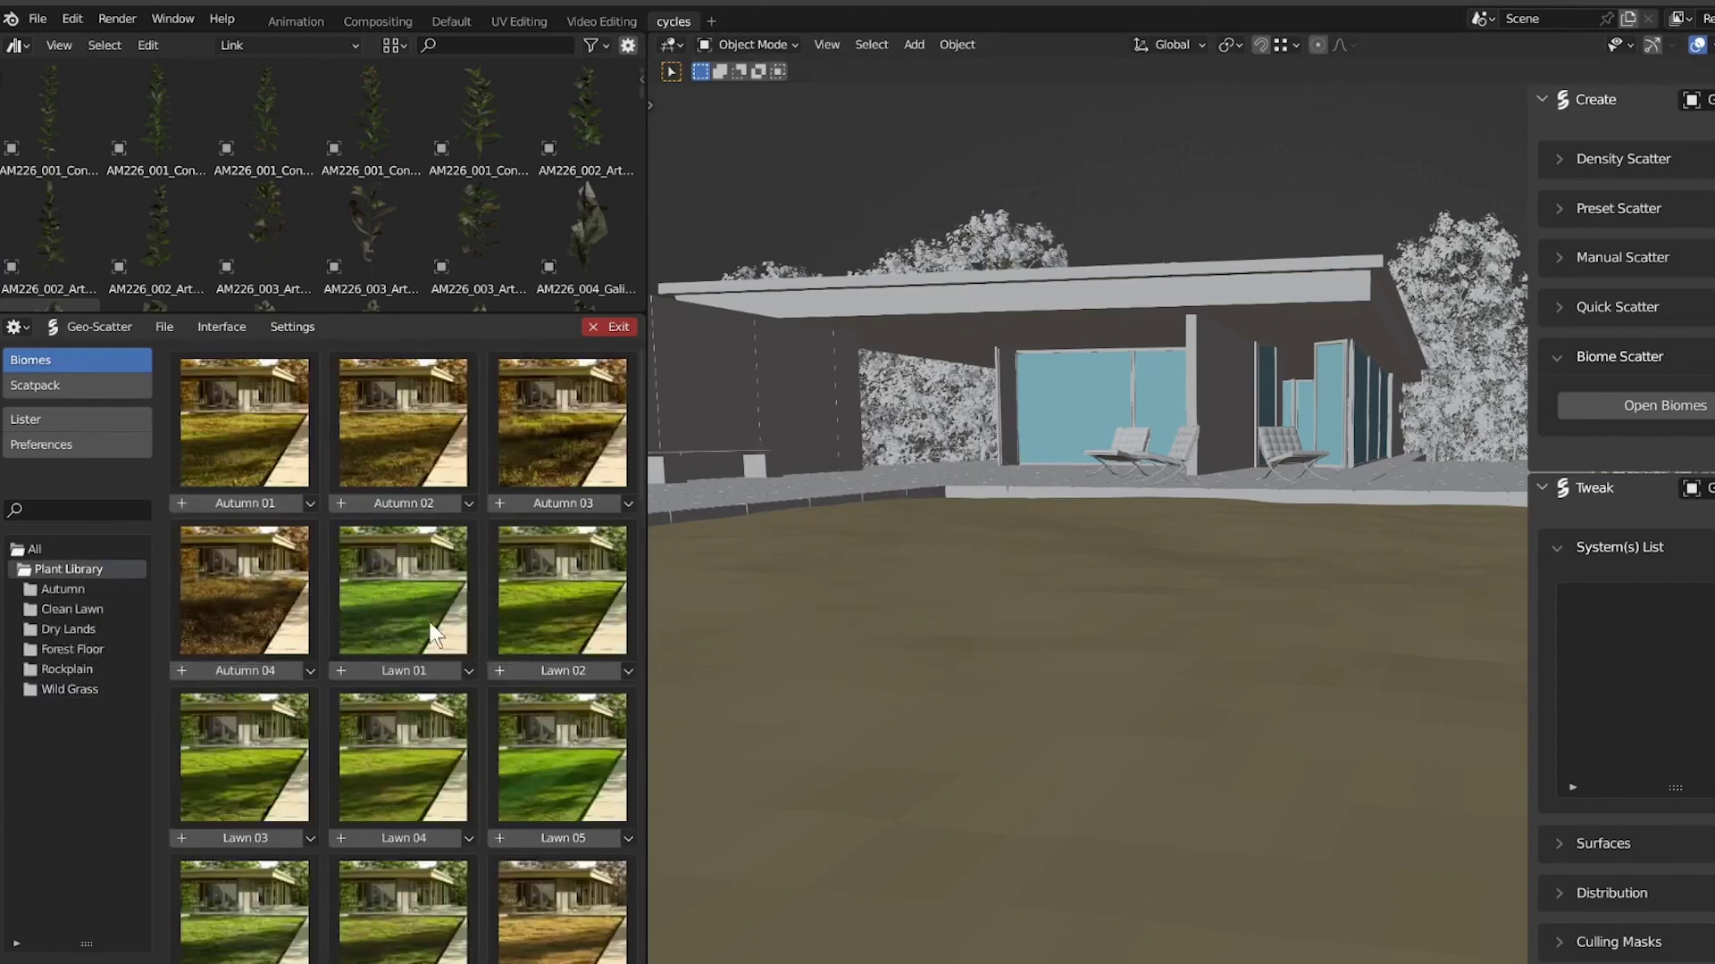
pyautogui.scroll(-2, 435, 634)
pyautogui.scroll(2, 319, 750)
pyautogui.scroll(-10, 460, 764)
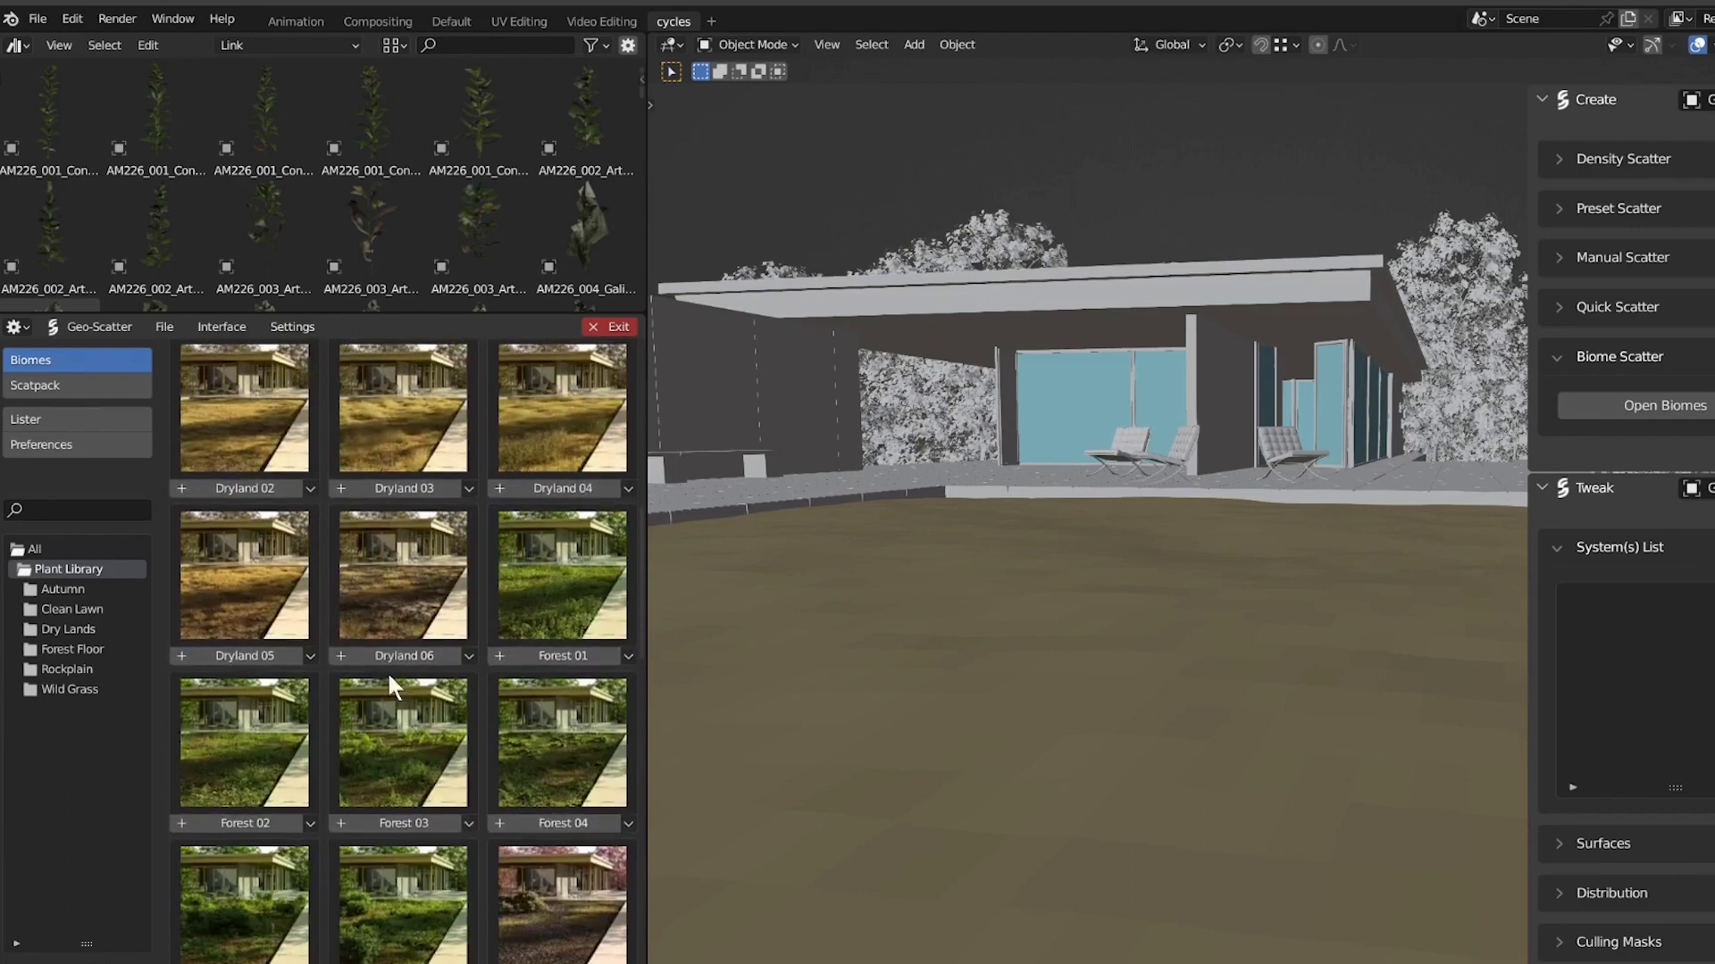
pyautogui.scroll(-3, 393, 670)
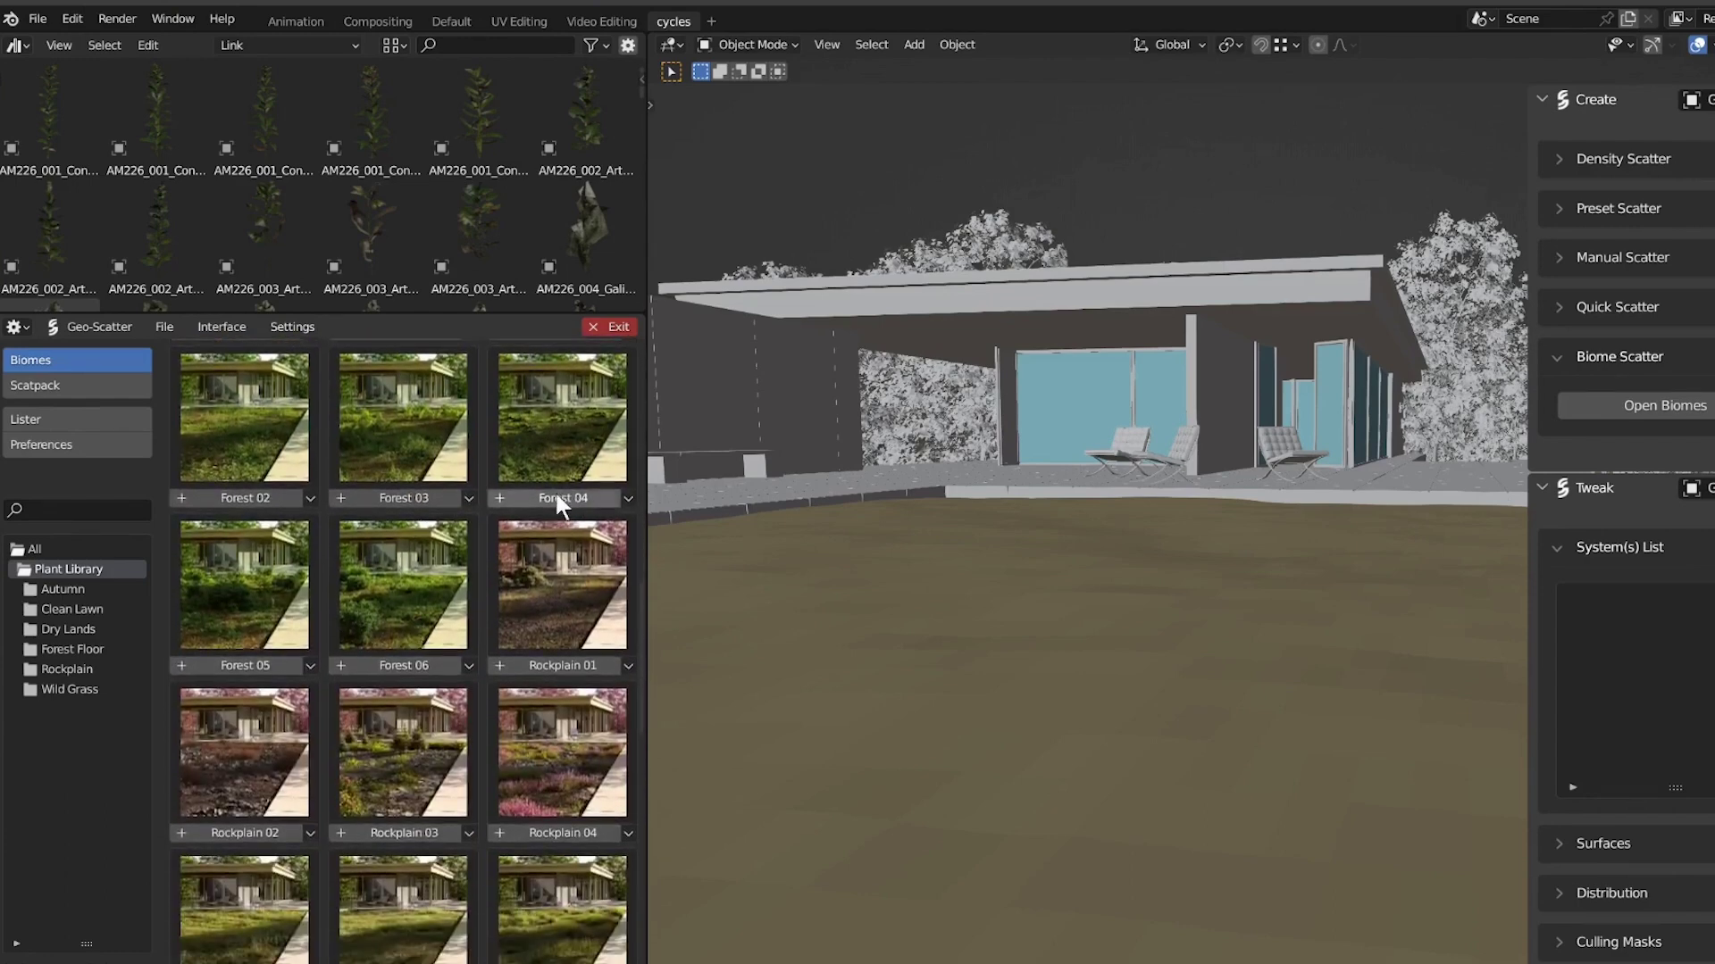
# - Scatter the Forest 04 biome onto the lawn, then clear all scatter systems
pyautogui.click(557, 498)
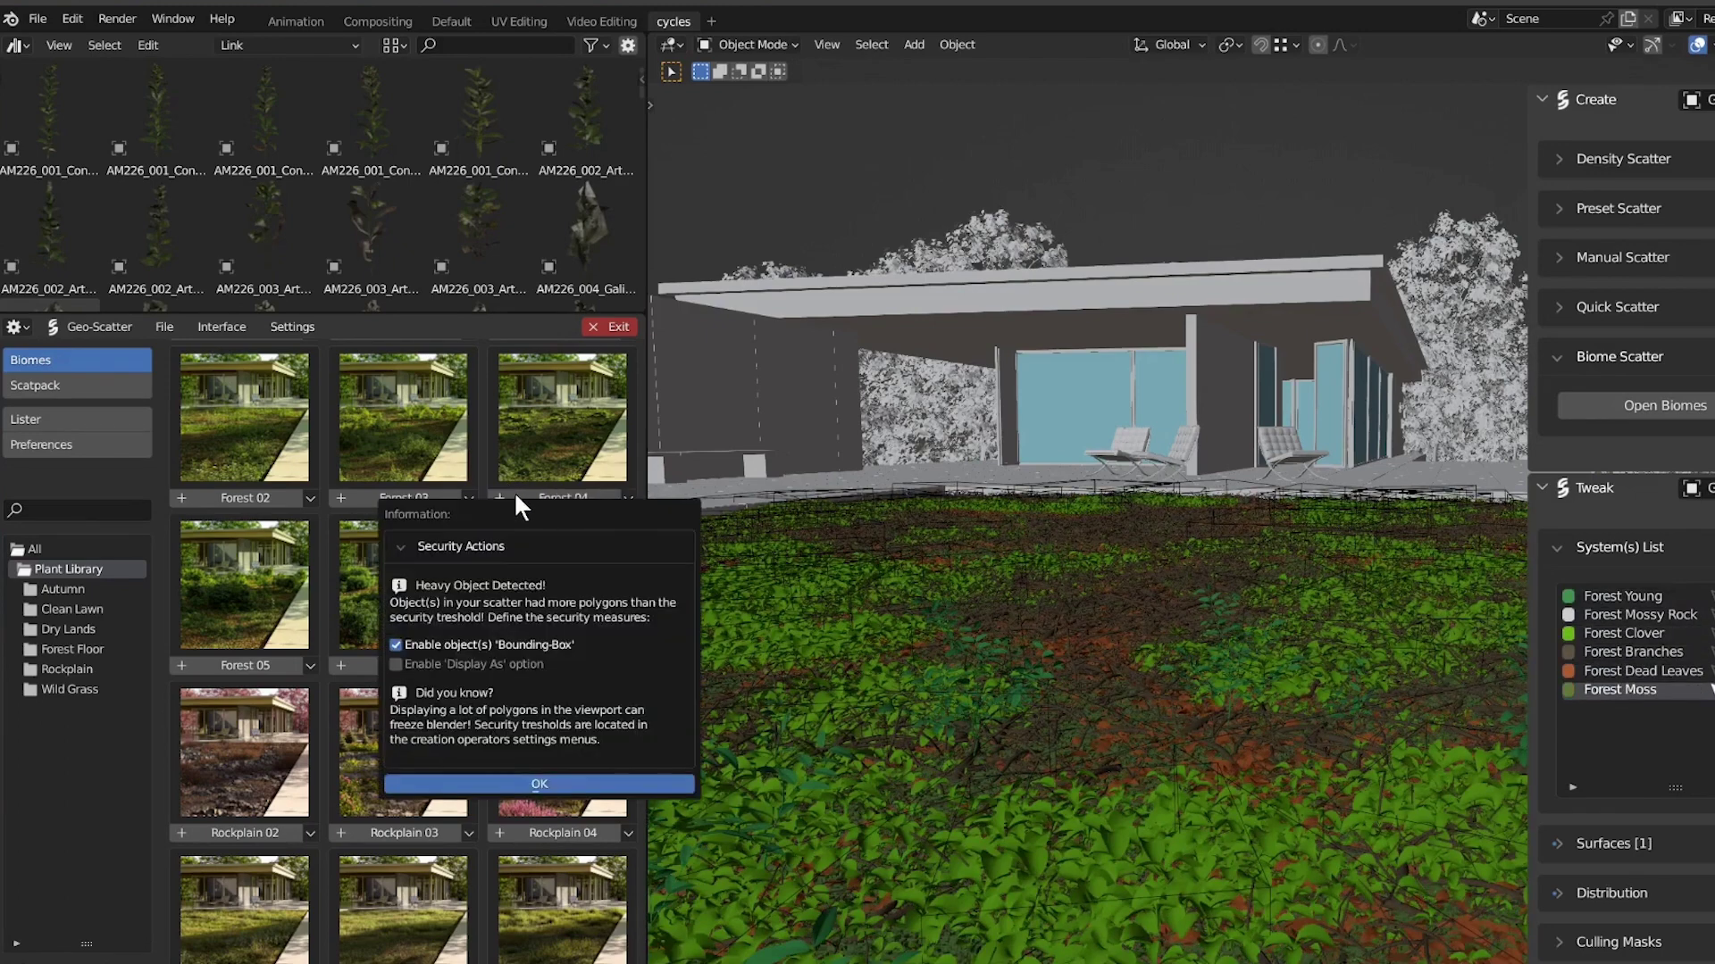
pyautogui.click(516, 498)
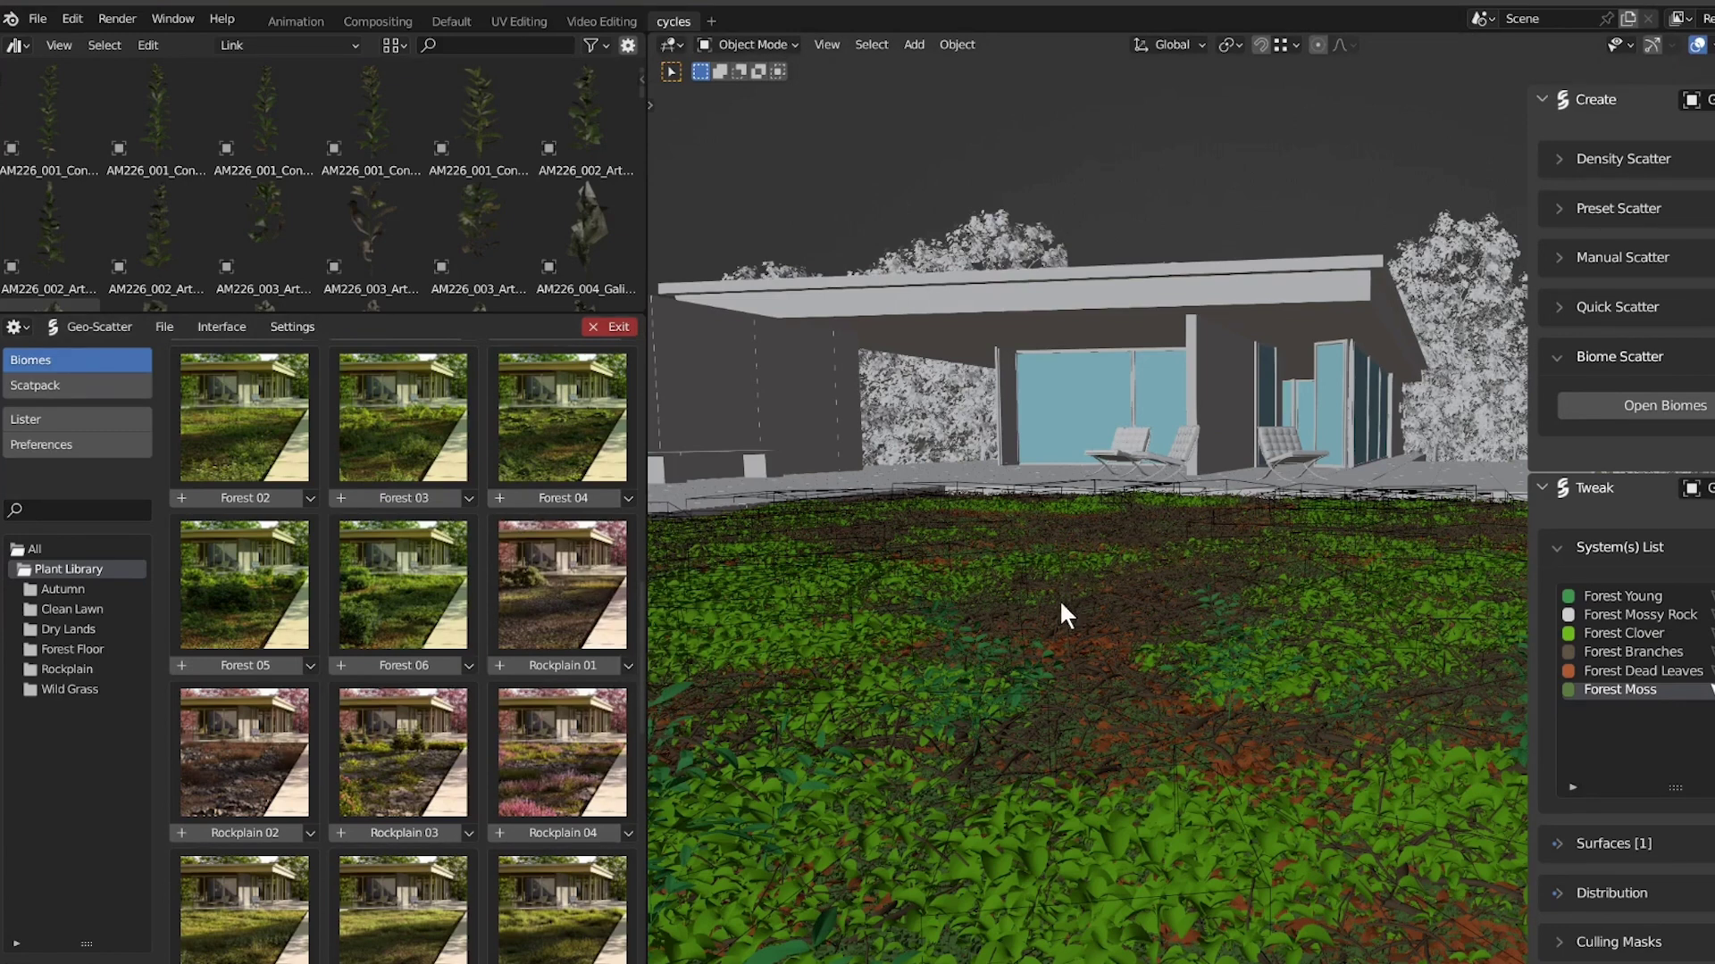
pyautogui.rightClick(1710, 688)
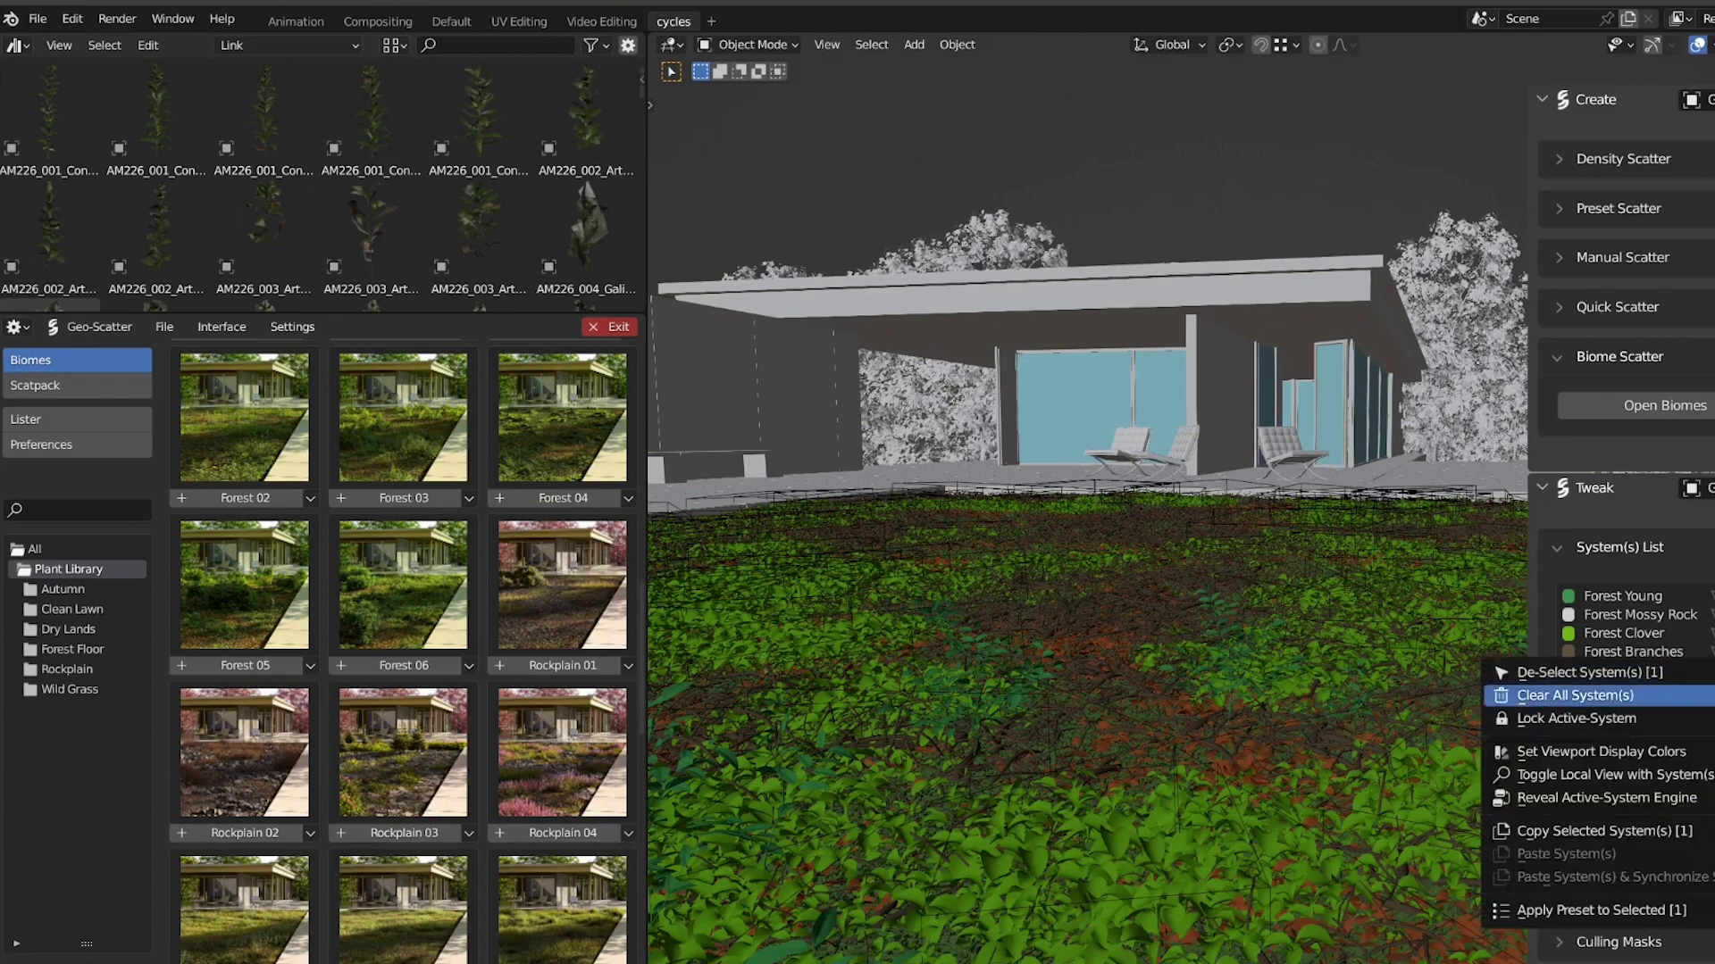
pyautogui.click(1574, 695)
# - Walk through the graffiti tunnel and back out to view the textured plane
pyautogui.scroll(-3, 457, 692)
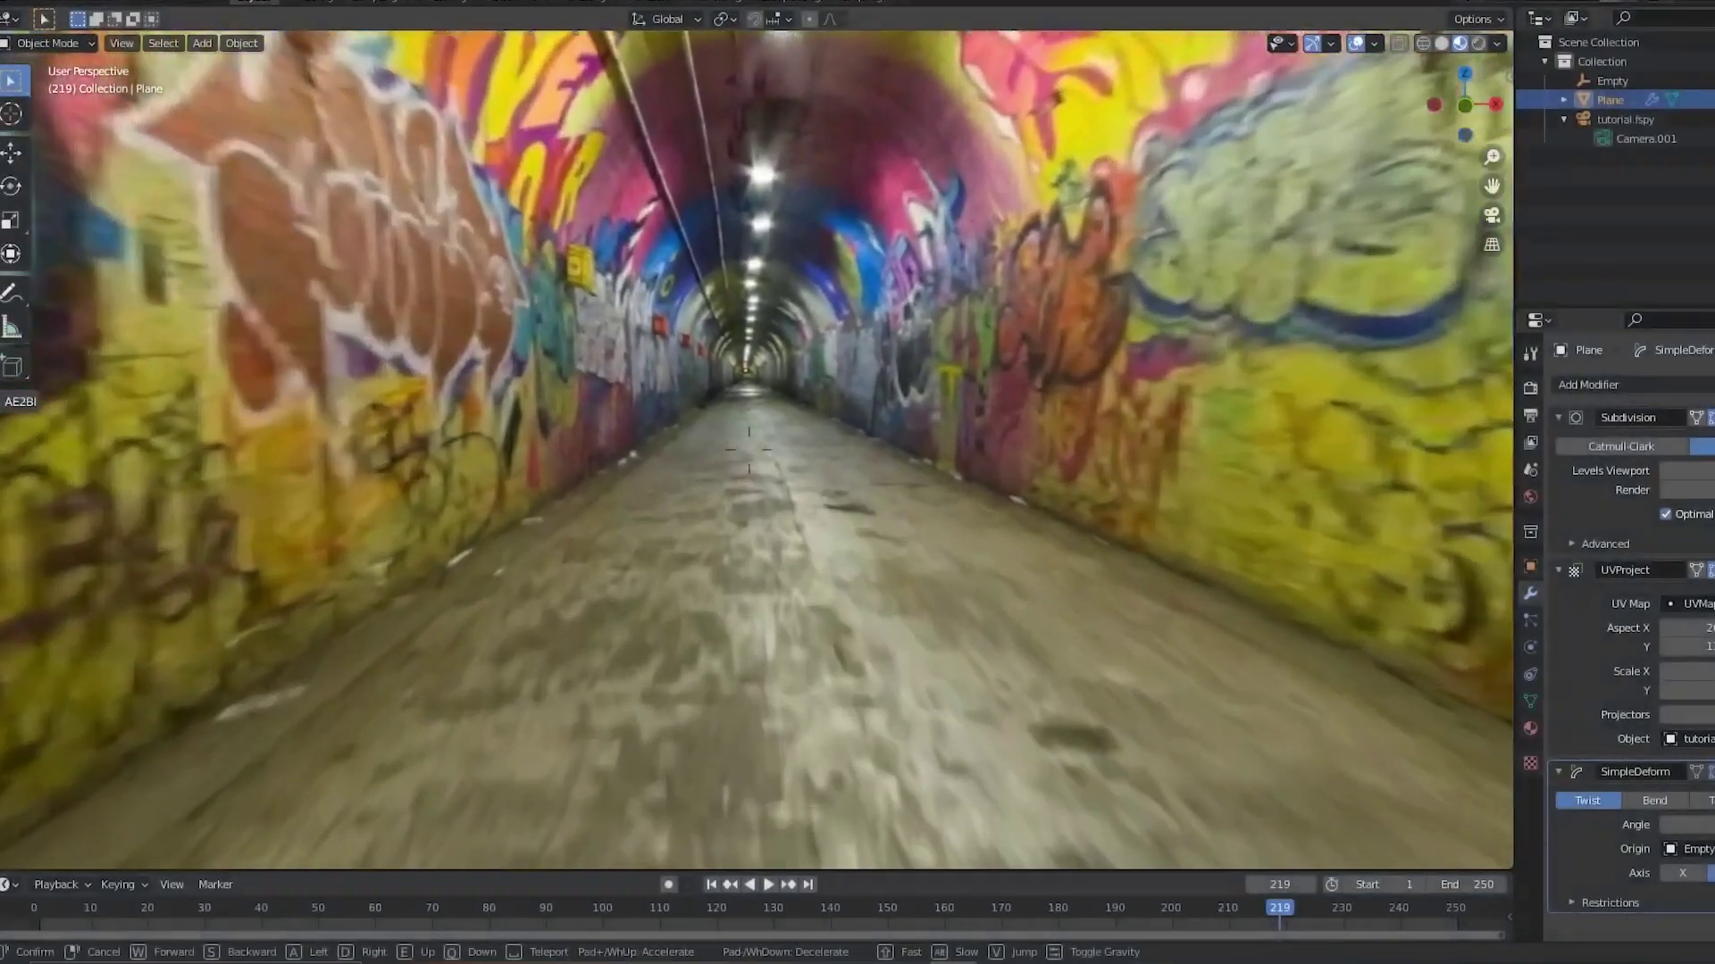
pyautogui.press('w')
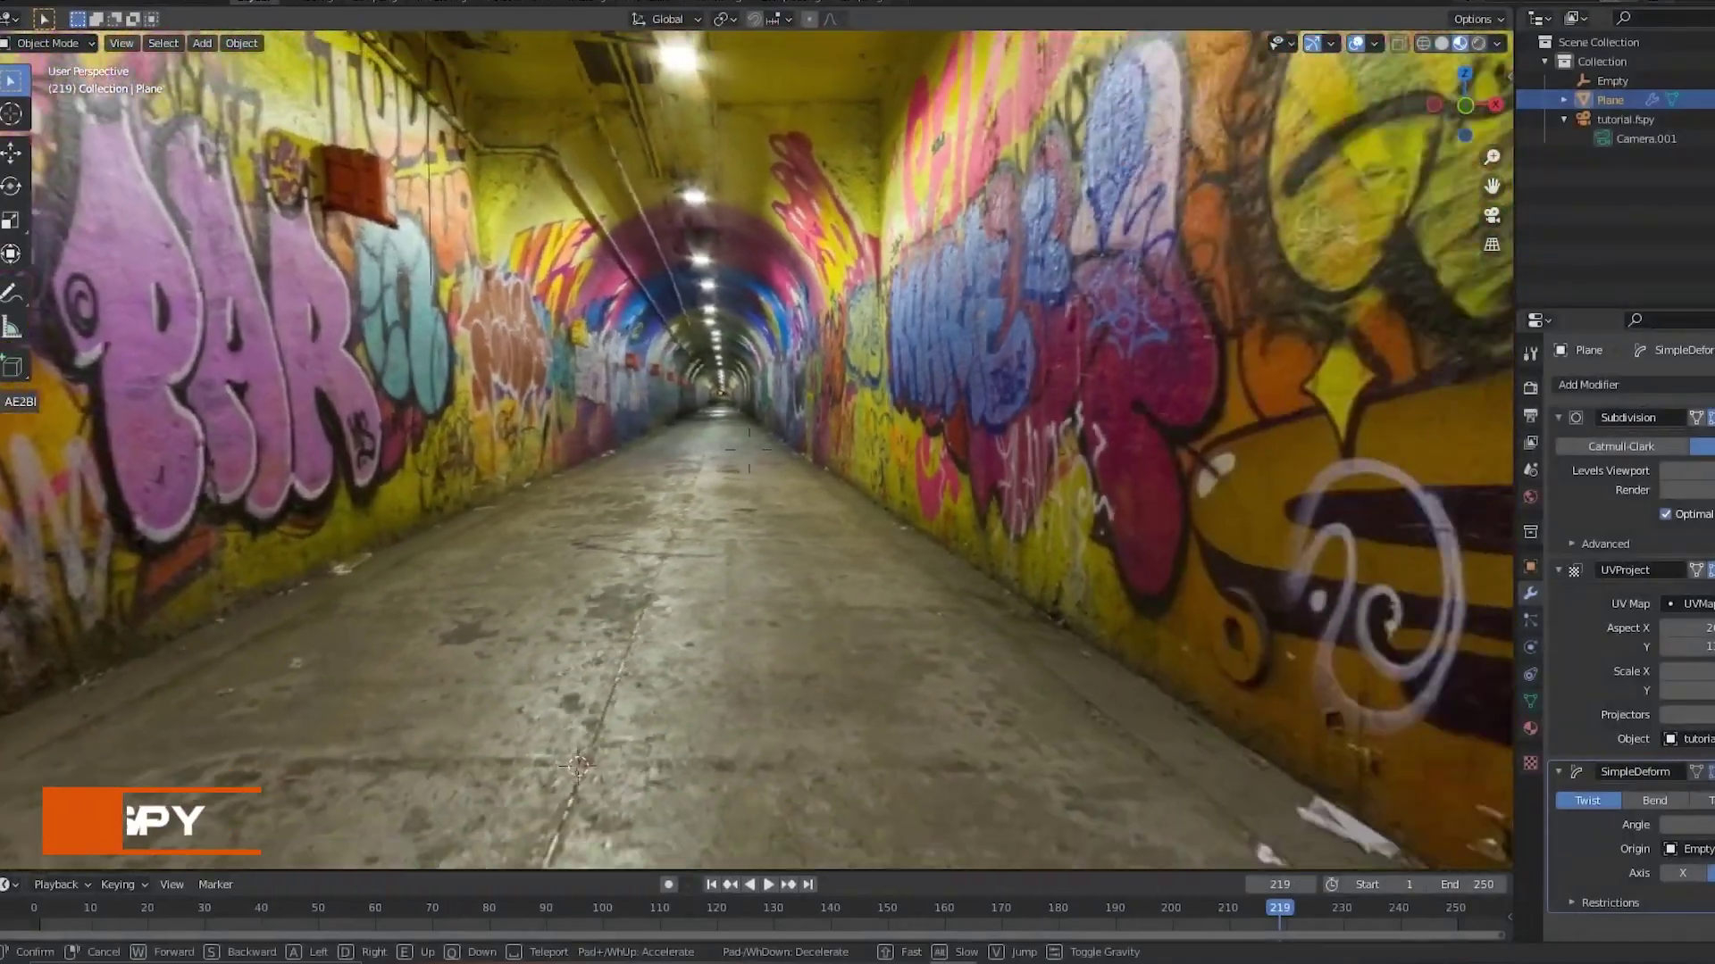
pyautogui.press('s')
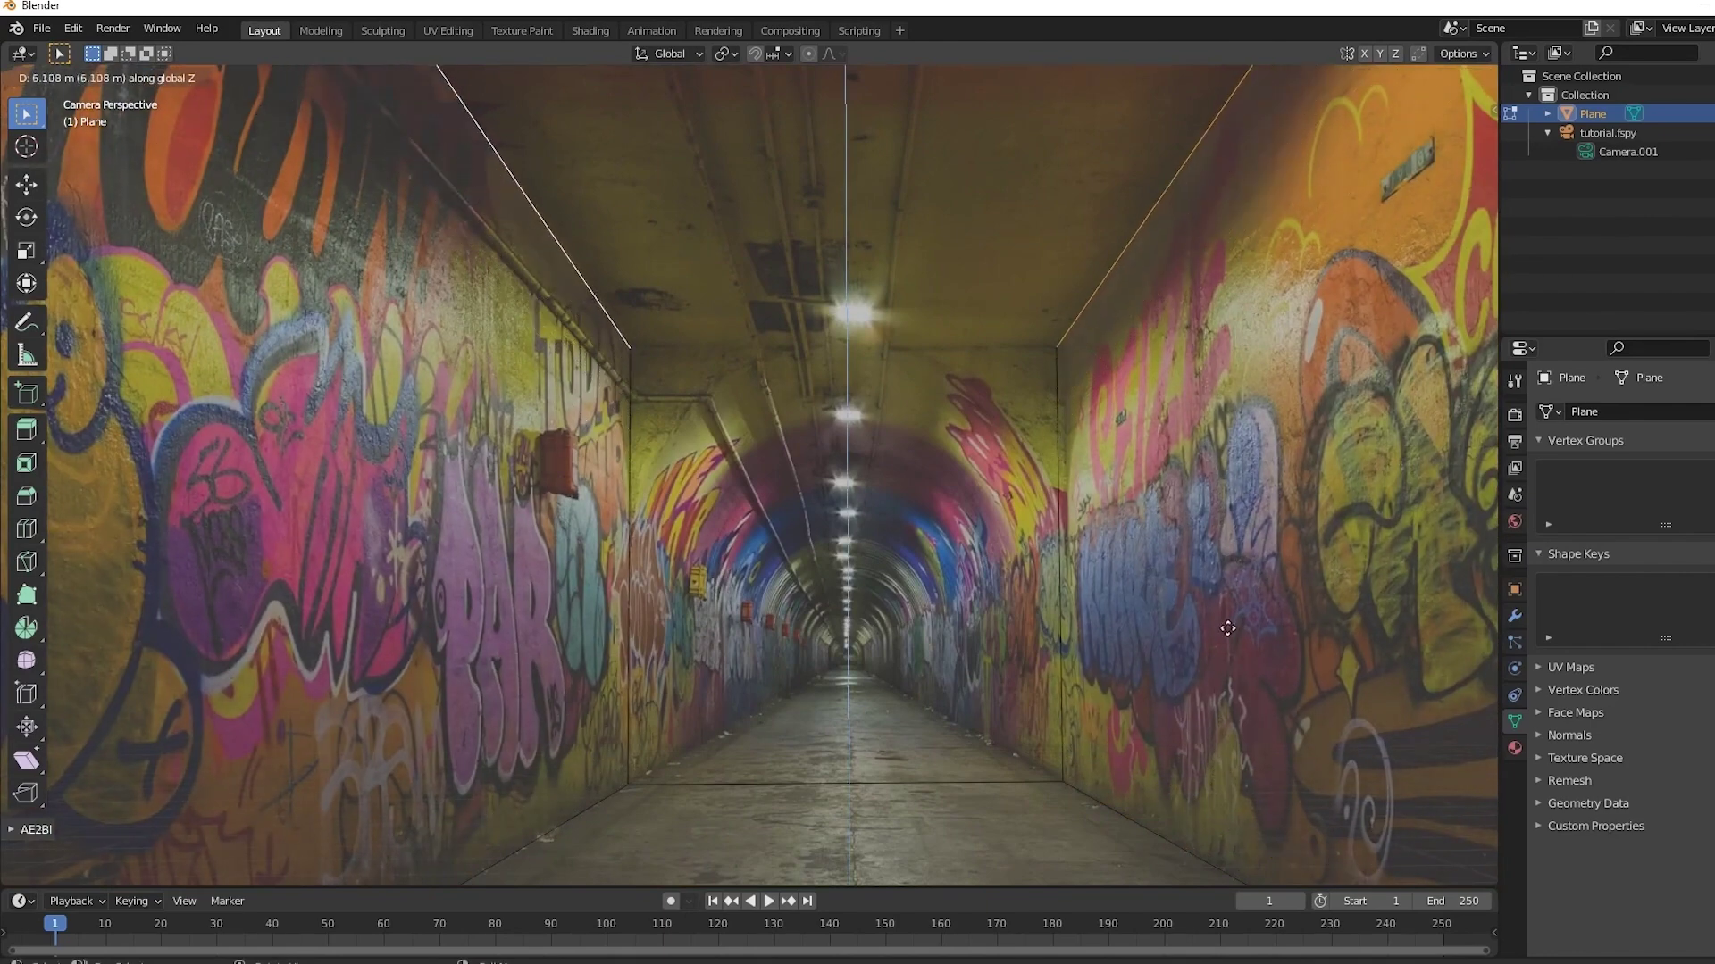
# - Close the tunnel ceiling, push the back loop deeper, and scale the bevel corner edges in side view
pyautogui.press('f')
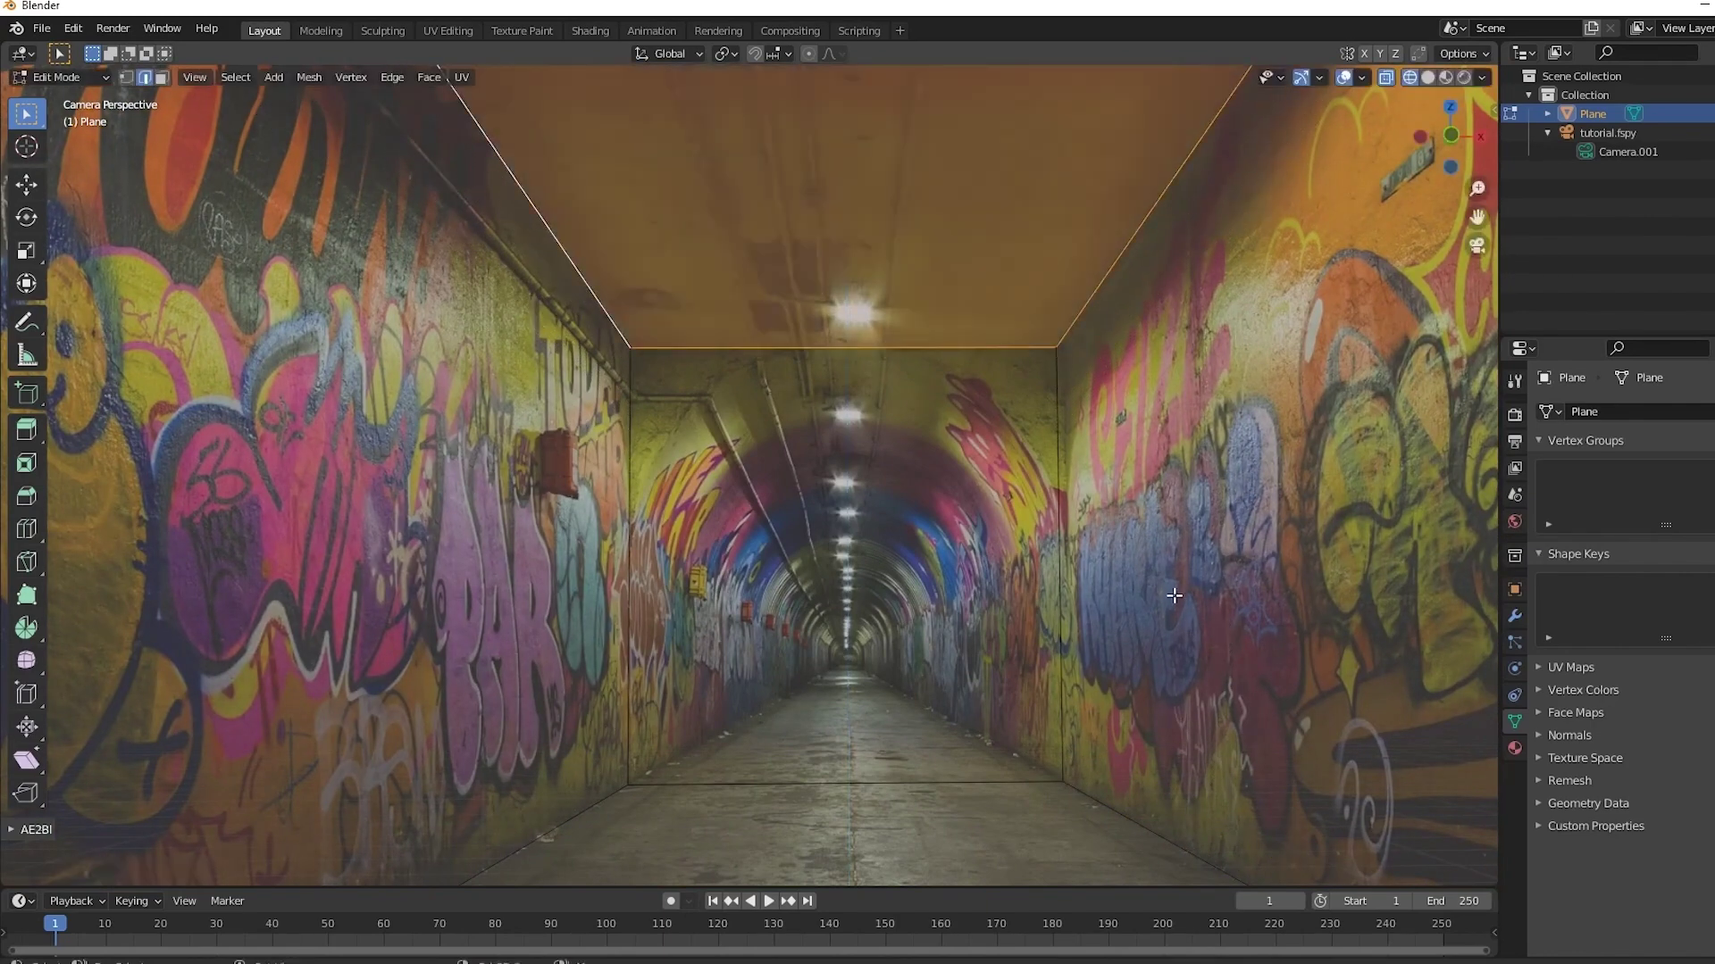
pyautogui.keyDown('alt'); pyautogui.click(1066, 508); pyautogui.keyUp('alt')
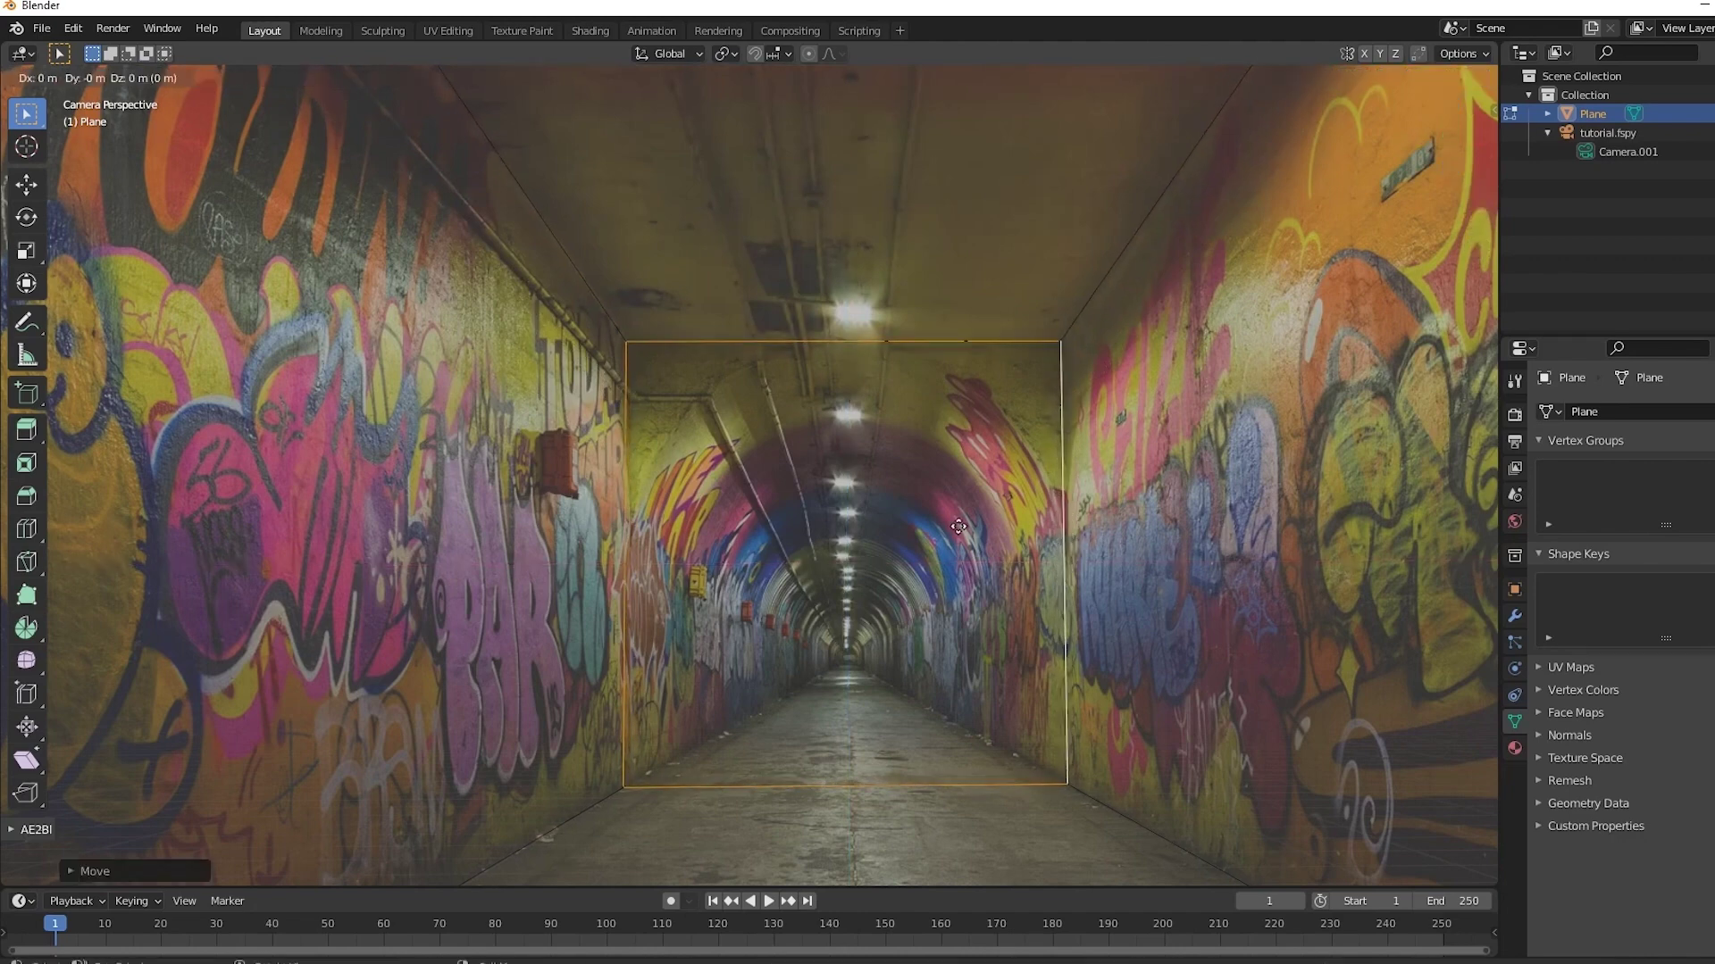
pyautogui.click(968, 713)
pyautogui.scroll(2, 1039, 477)
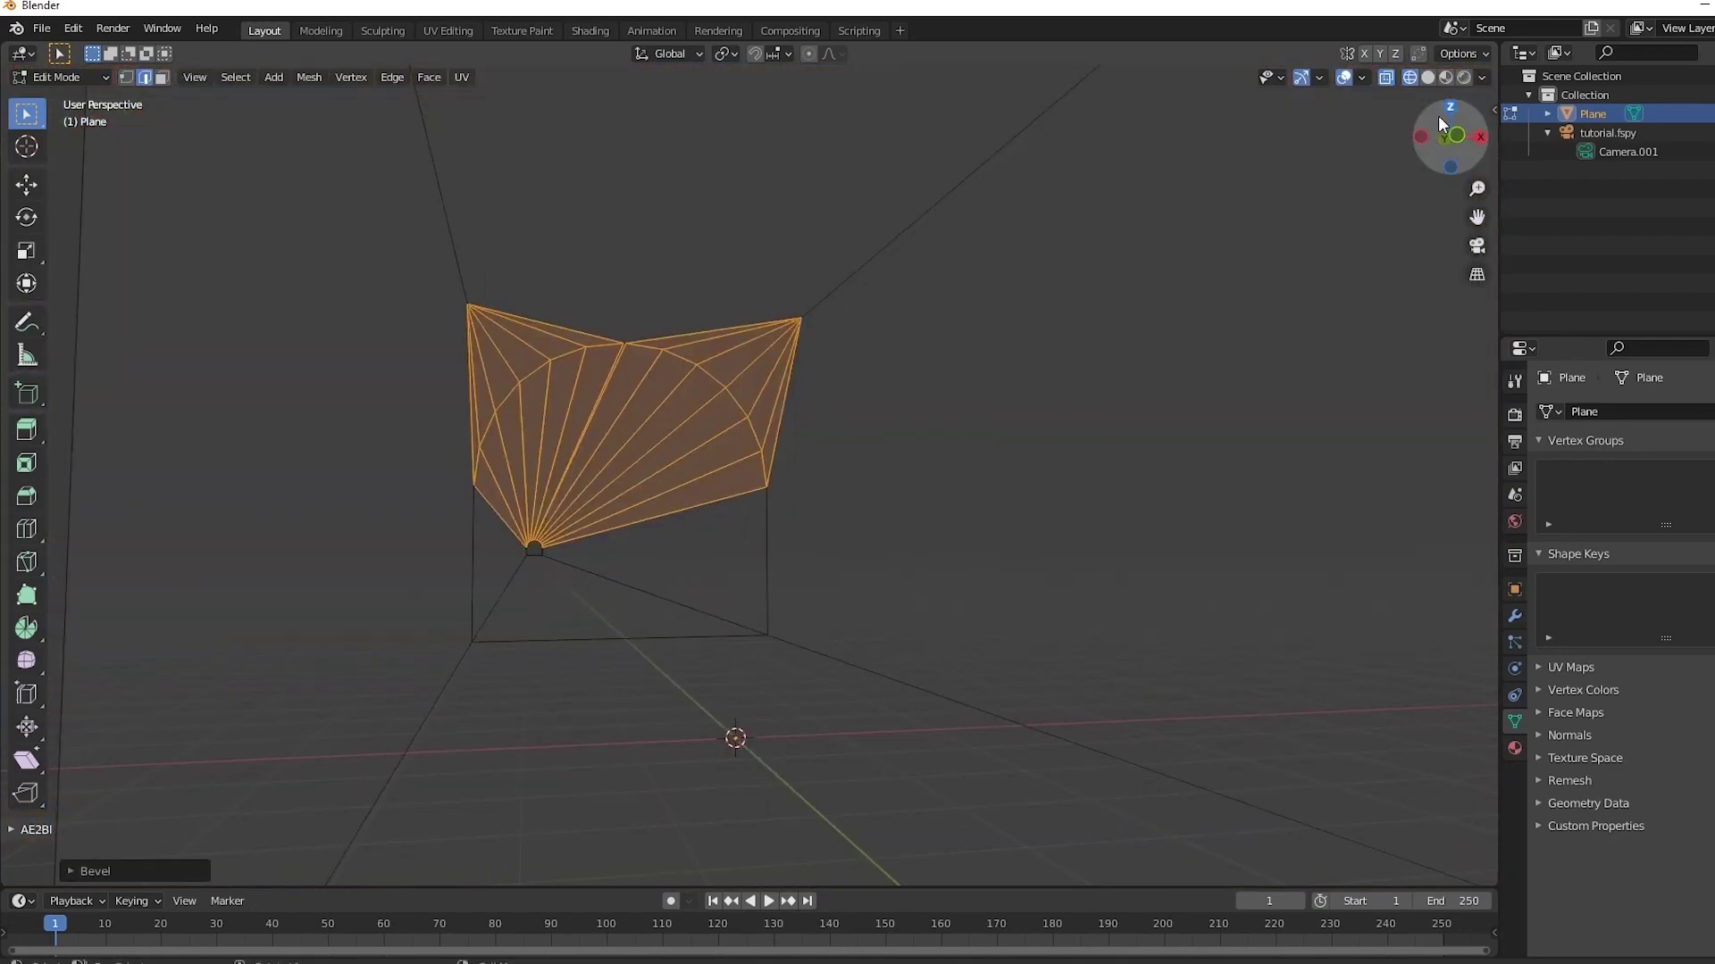
pyautogui.click(1413, 137)
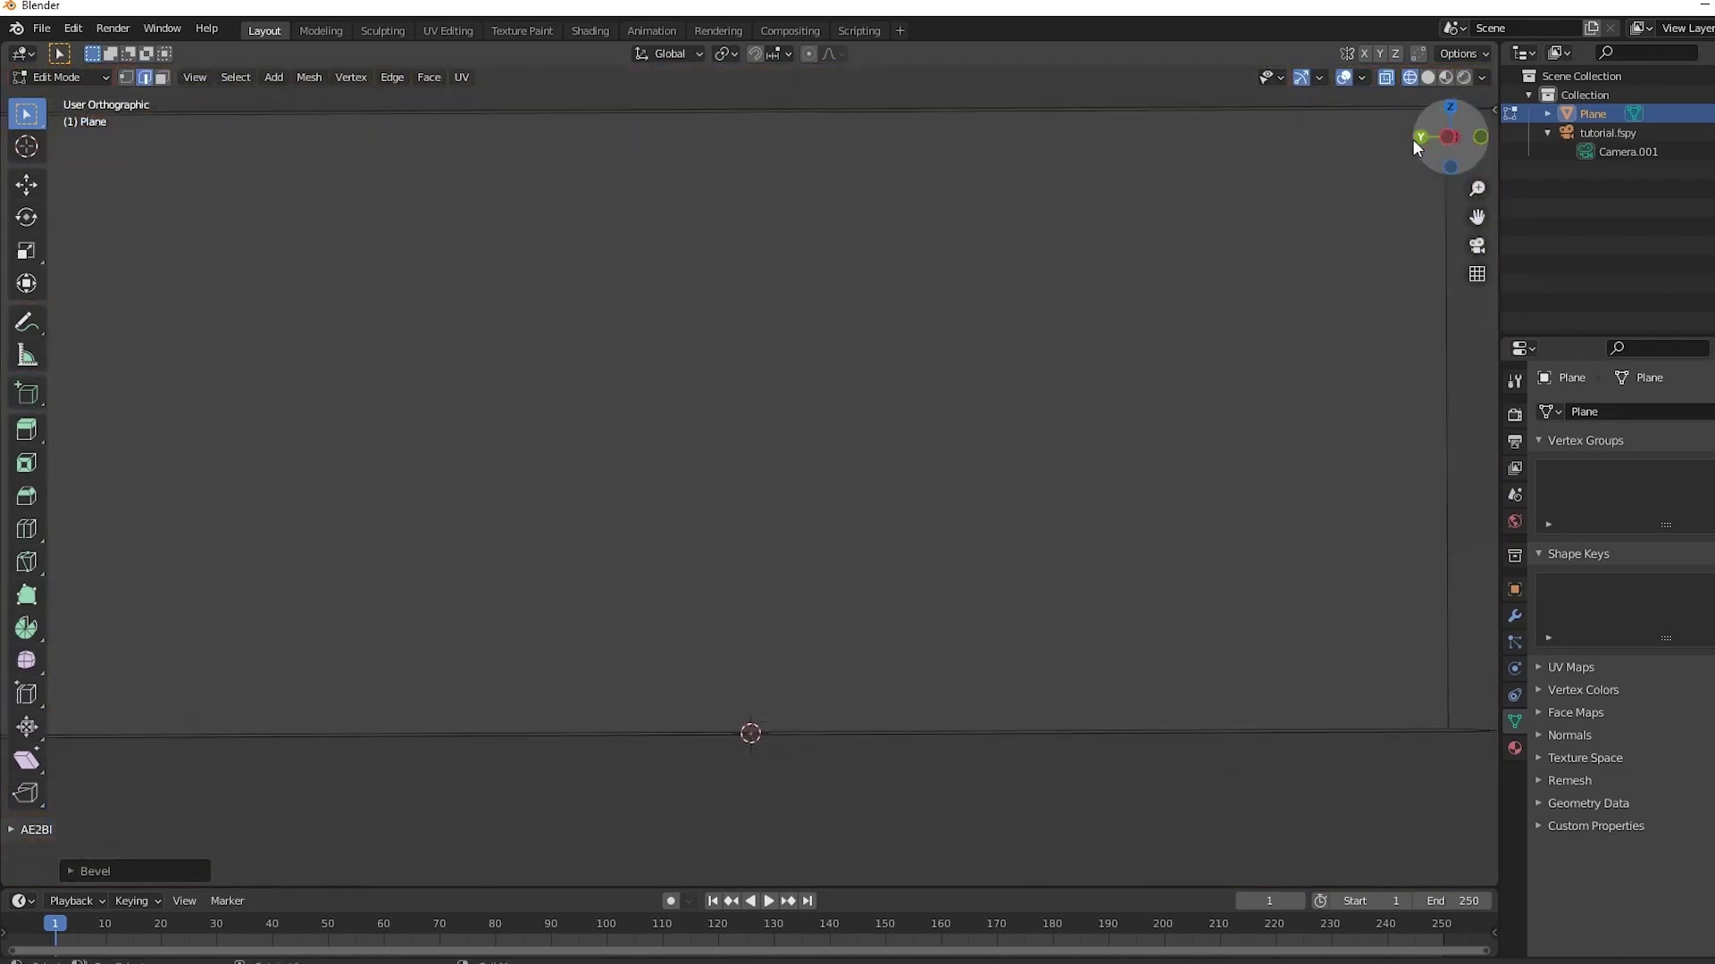
pyautogui.moveTo(402, 229); pyautogui.dragTo(703, 701)
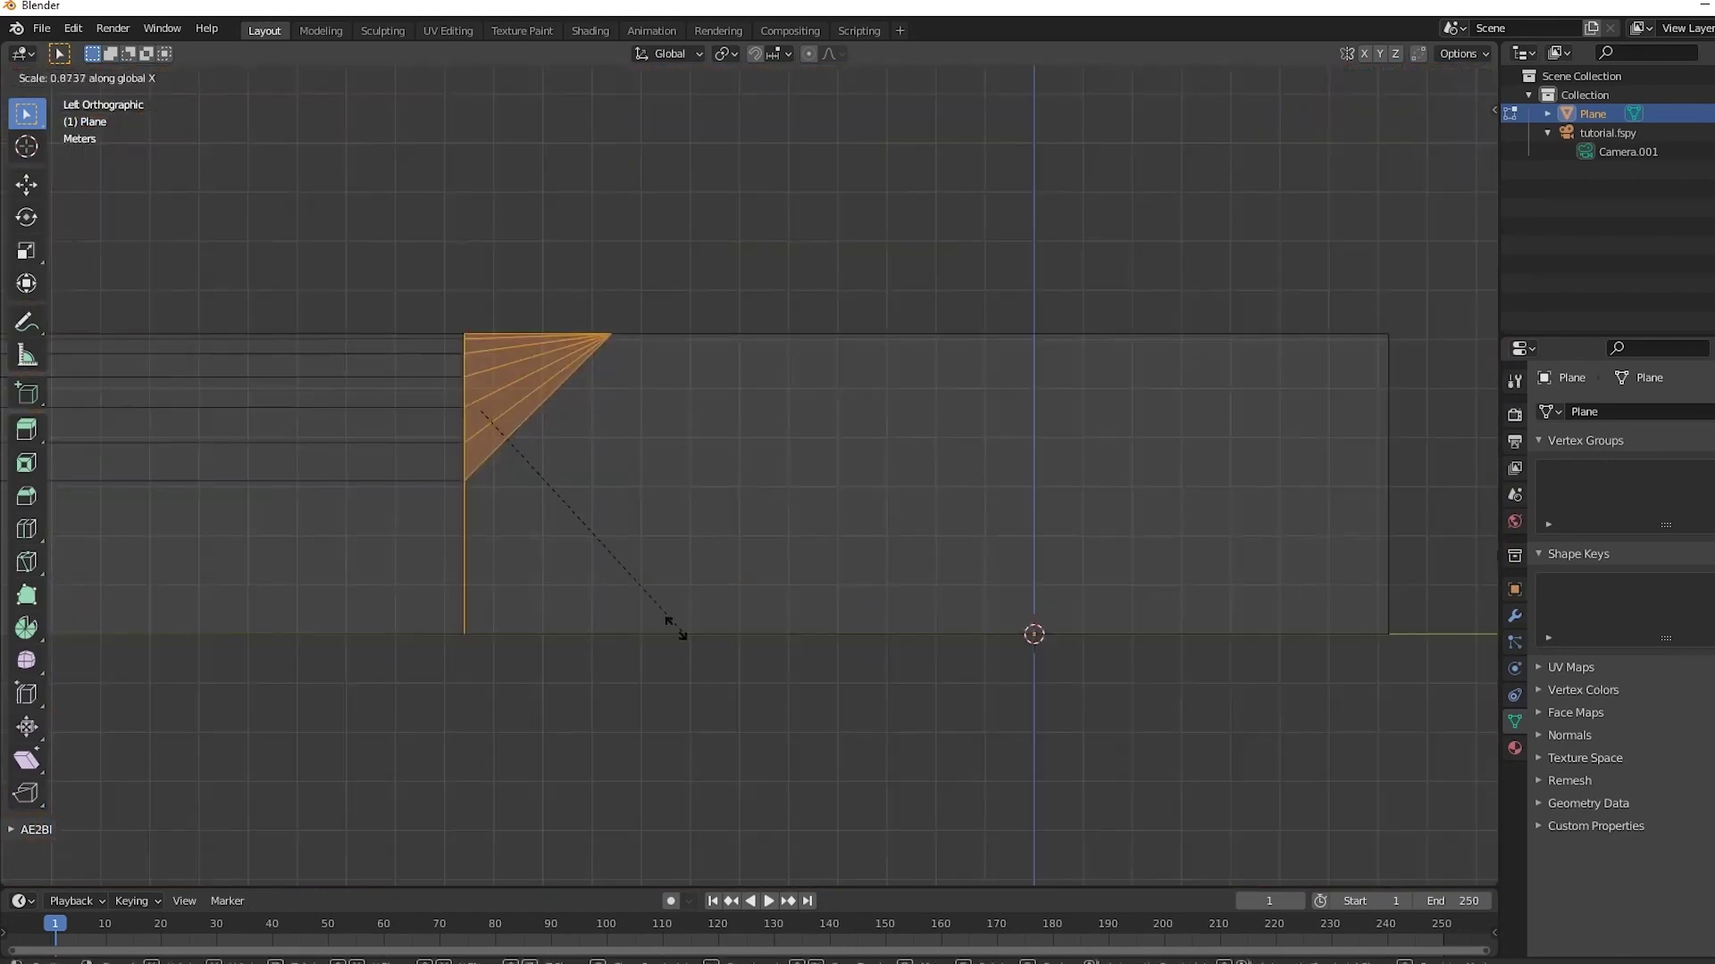
pyautogui.click(520, 474)
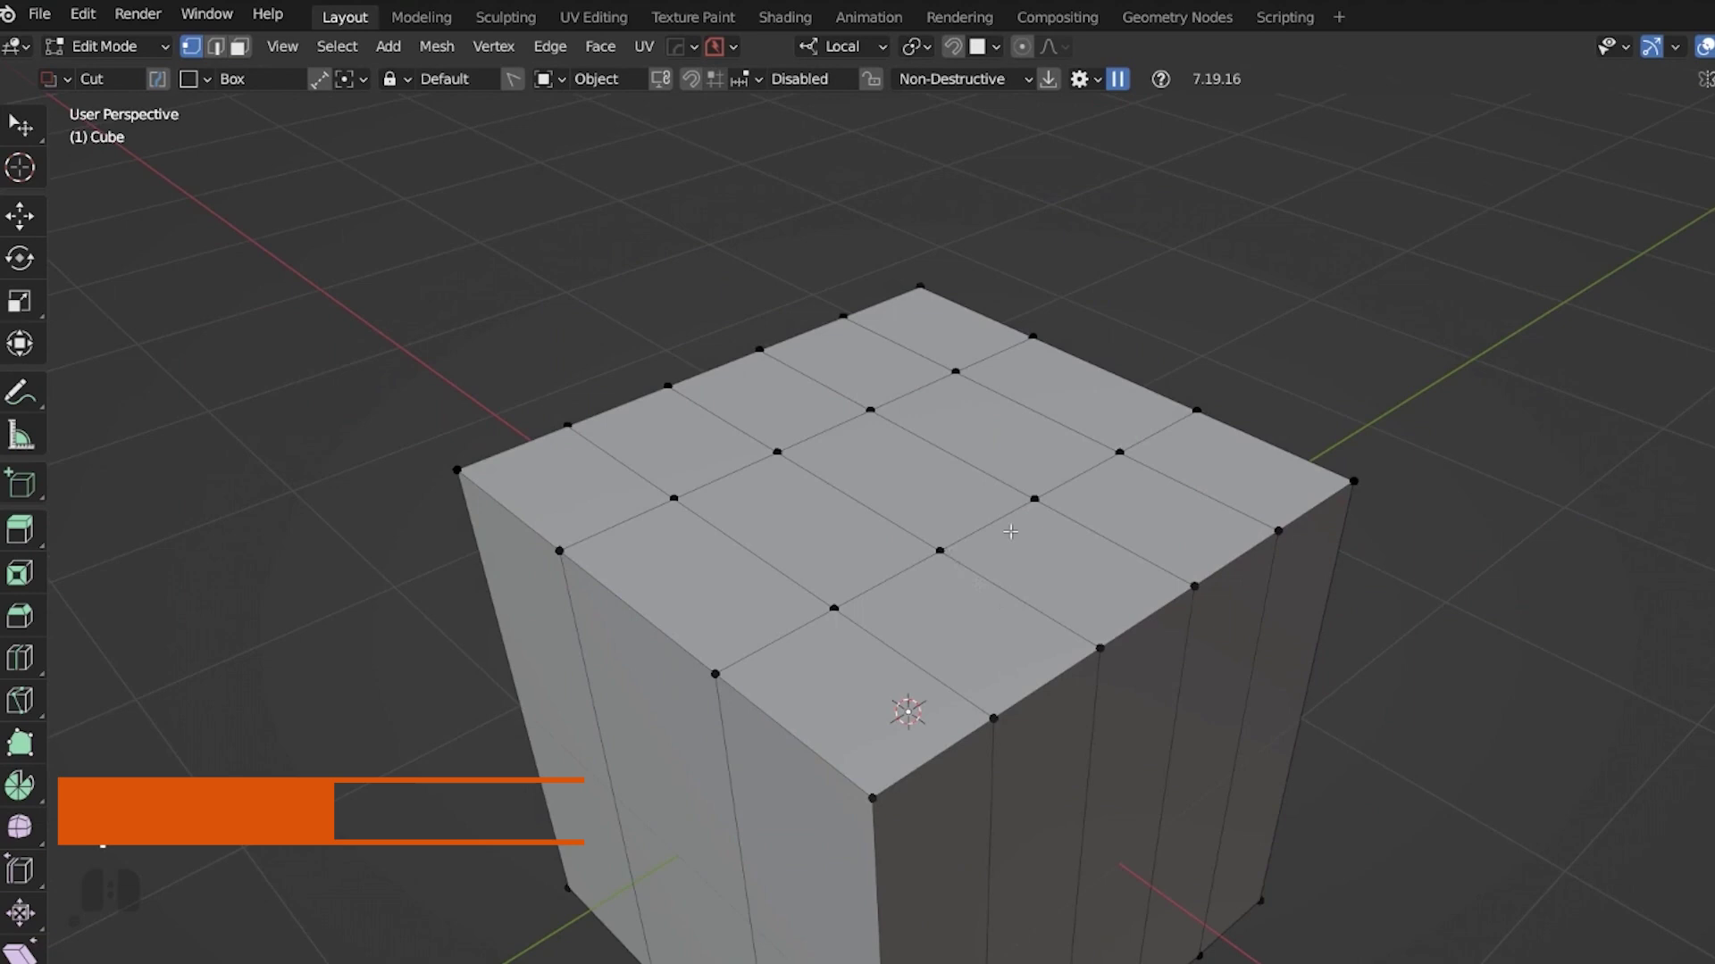
# - Bridge the two slabs into one box with Loop Tools, then undo it
pyautogui.press('2')
pyautogui.moveTo(1059, 624); pyautogui.dragTo(1296, 664, button='middle')
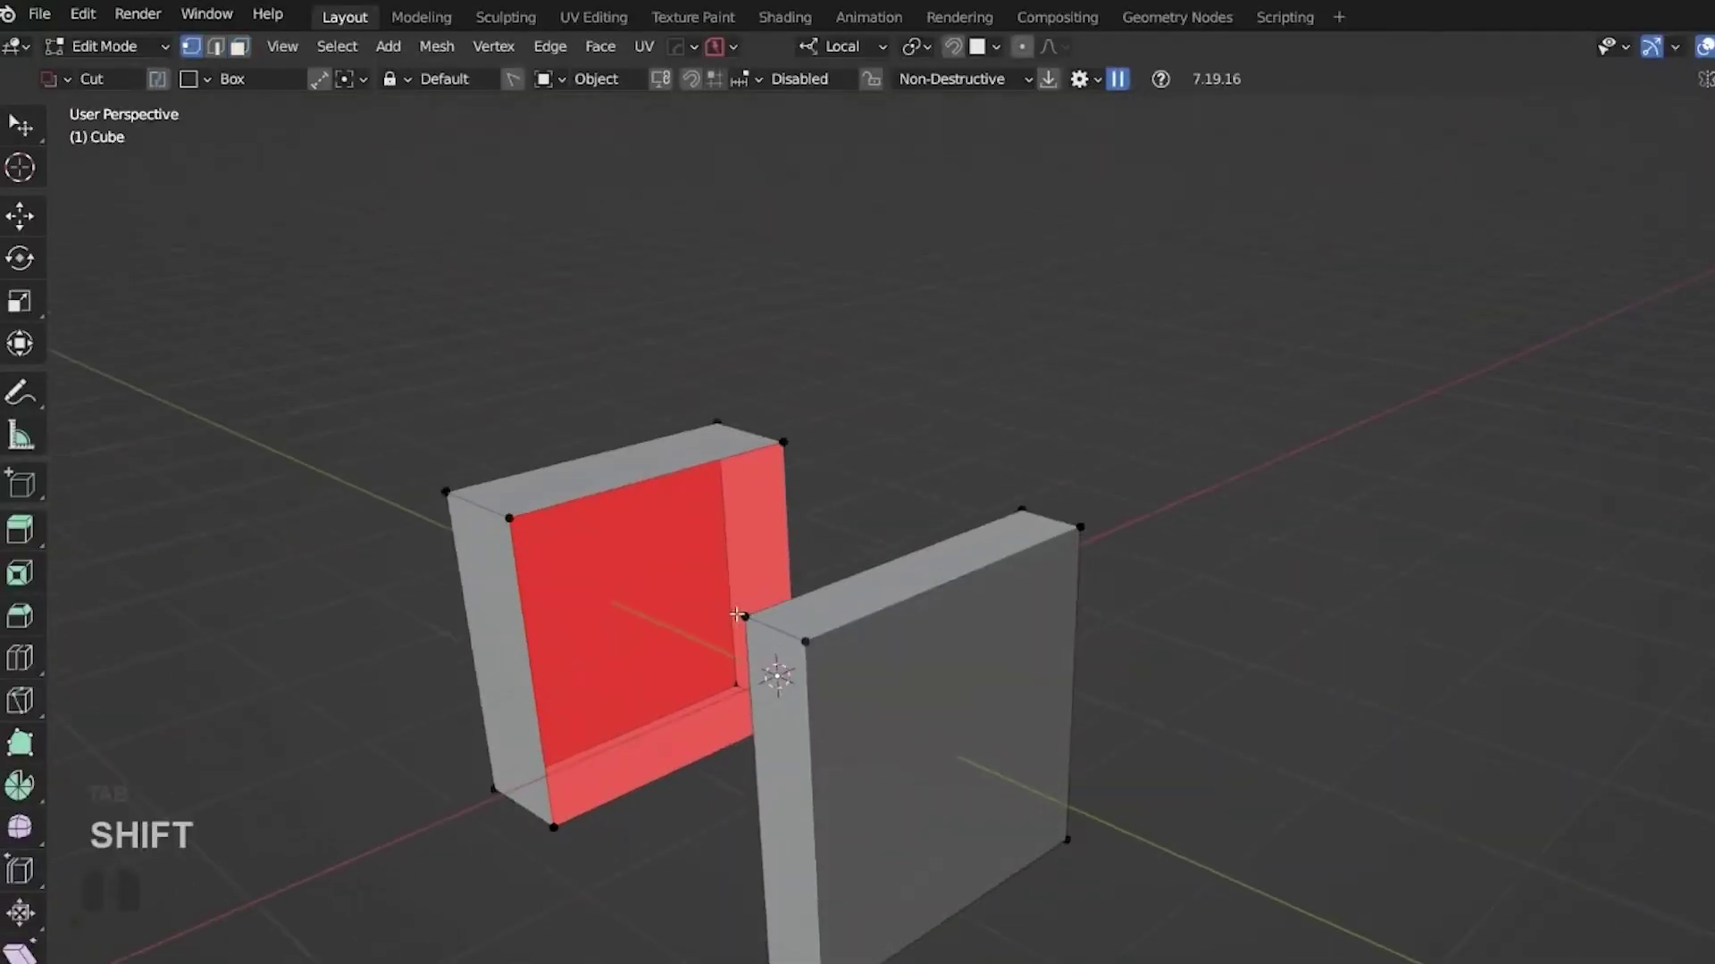
pyautogui.moveTo(777, 673); pyautogui.dragTo(893, 554, button='middle')
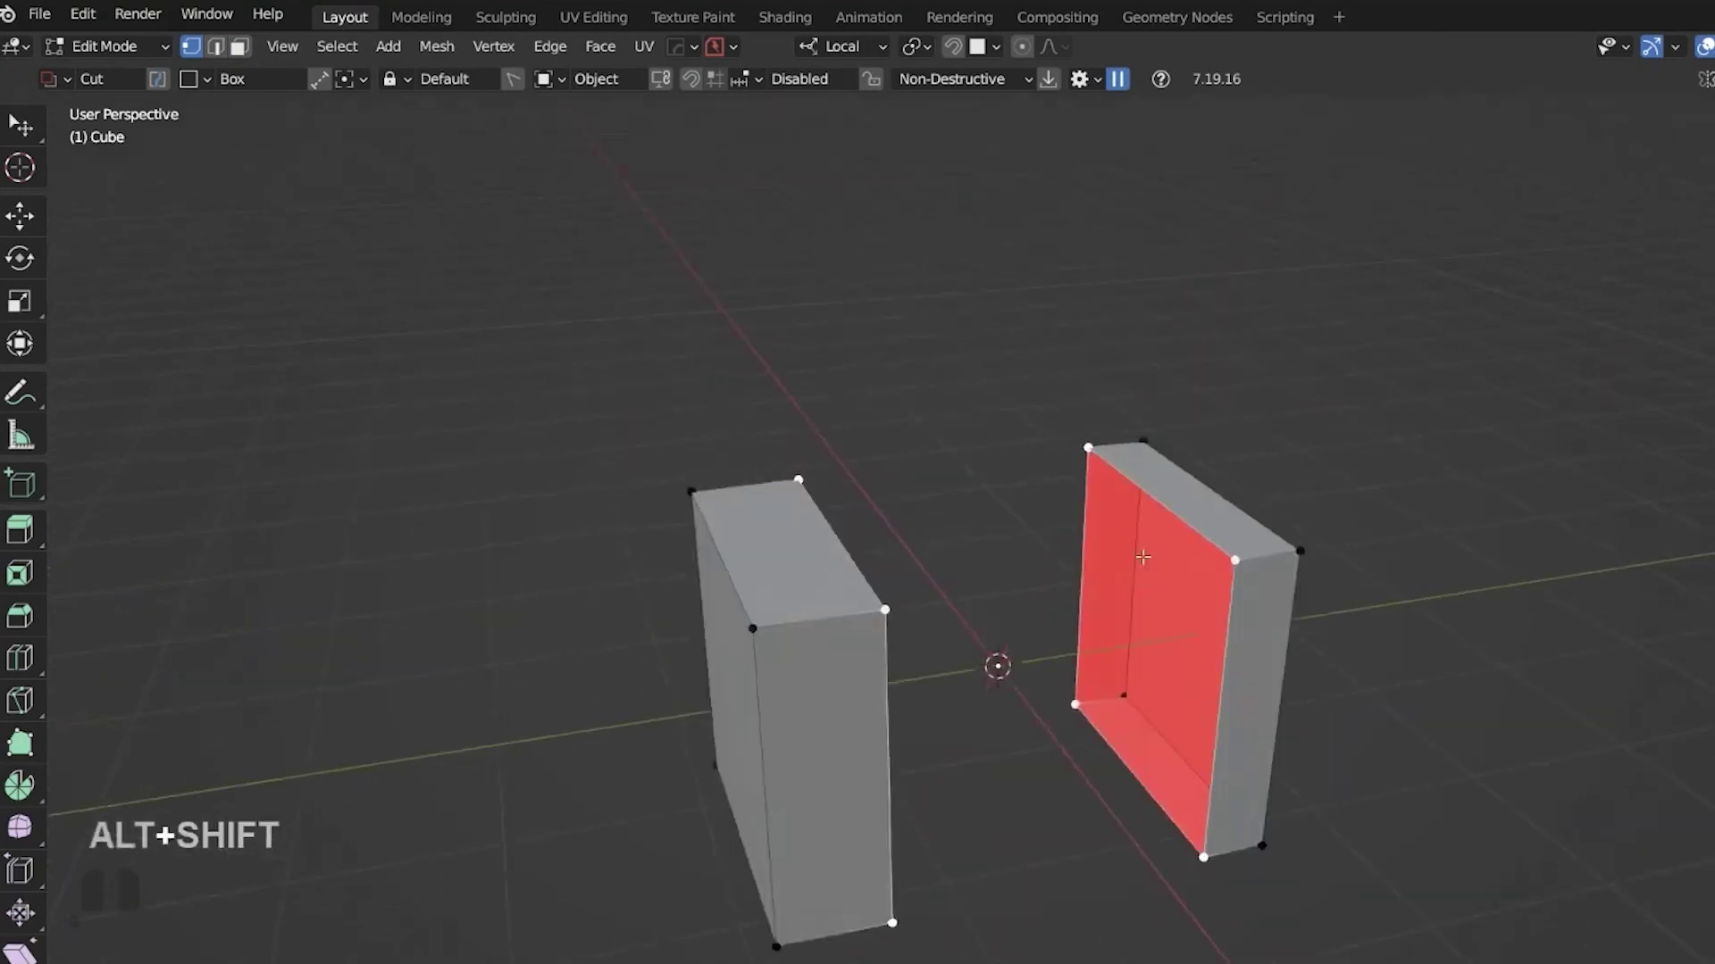
pyautogui.rightClick(938, 313)
pyautogui.click(1217, 398)
pyautogui.hotkey('ctrl', 'z')
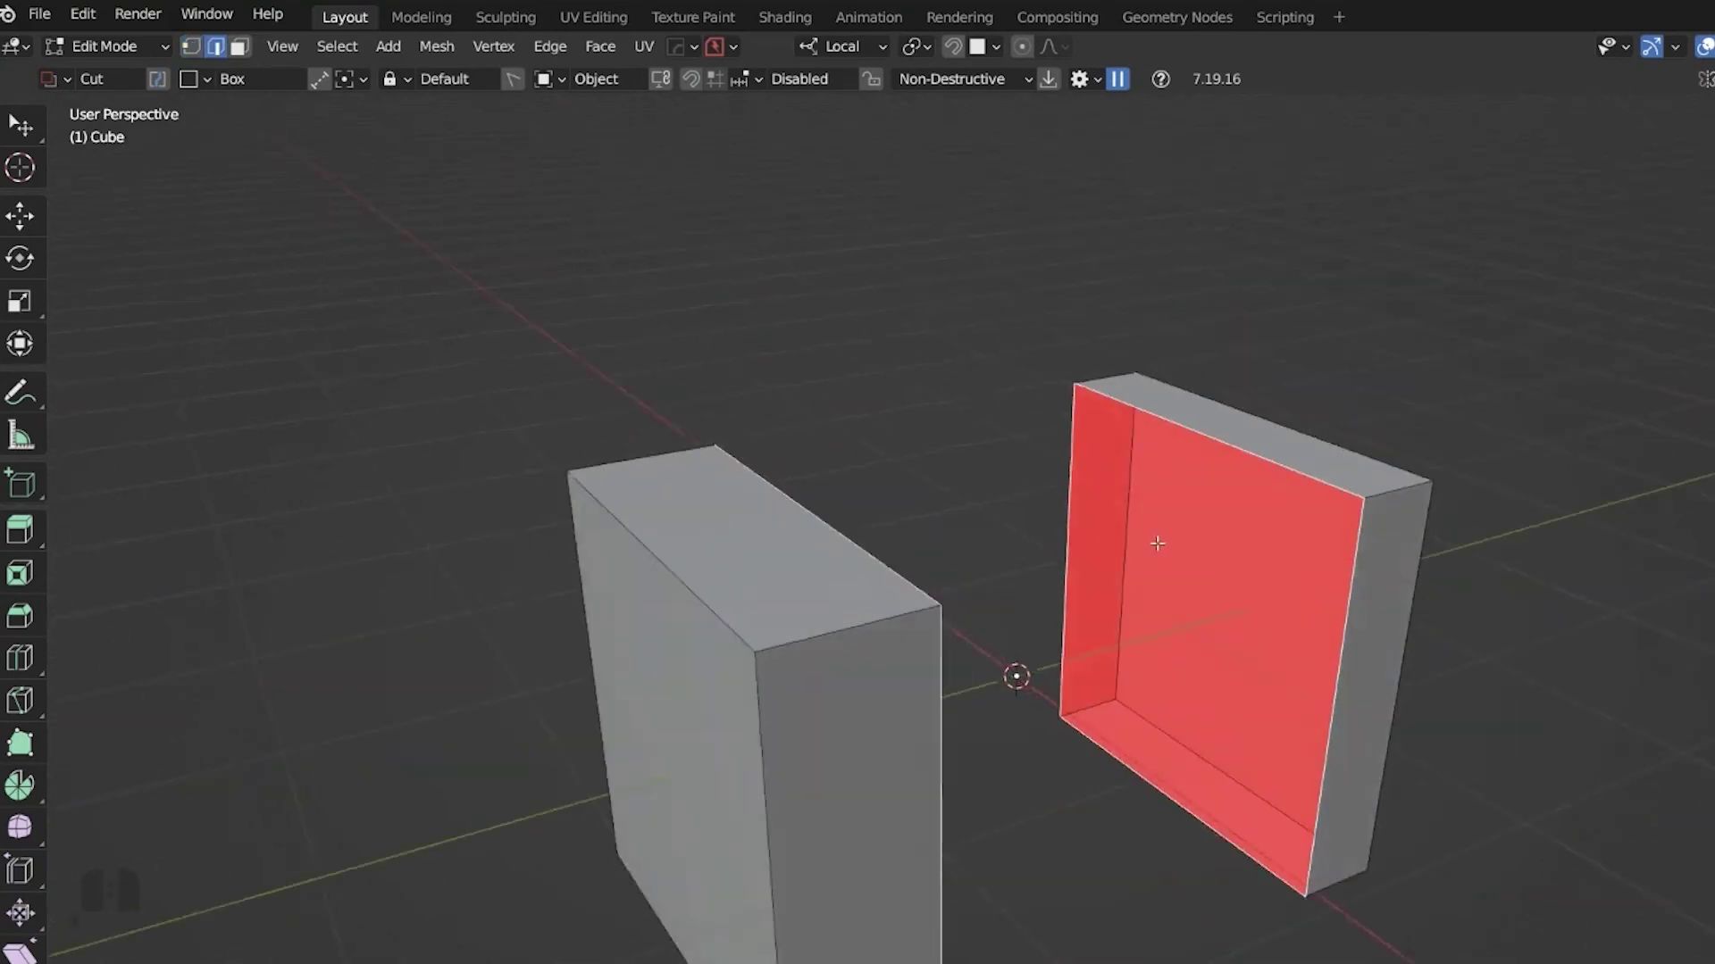
# - Add a cylinder and turn it into a threaded nut
pyautogui.moveTo(1157, 542); pyautogui.dragTo(982, 536, button='middle')
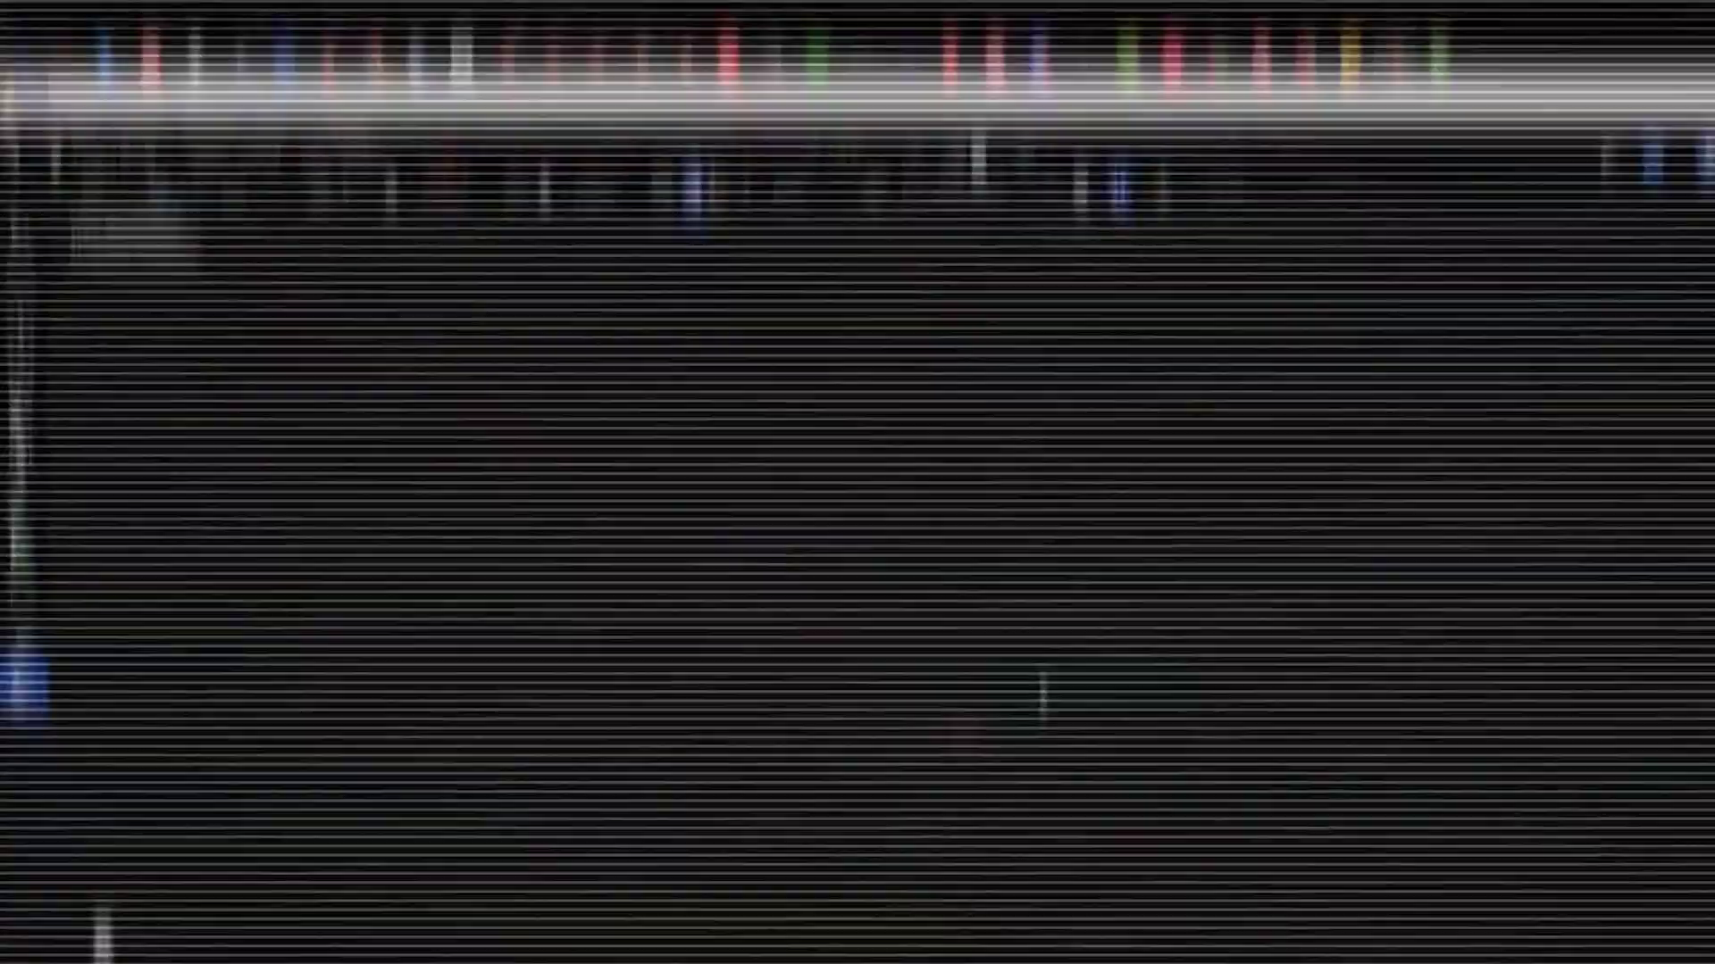
pyautogui.hotkey('shift', 'a')
pyautogui.click(1193, 759)
pyautogui.press('Tab')
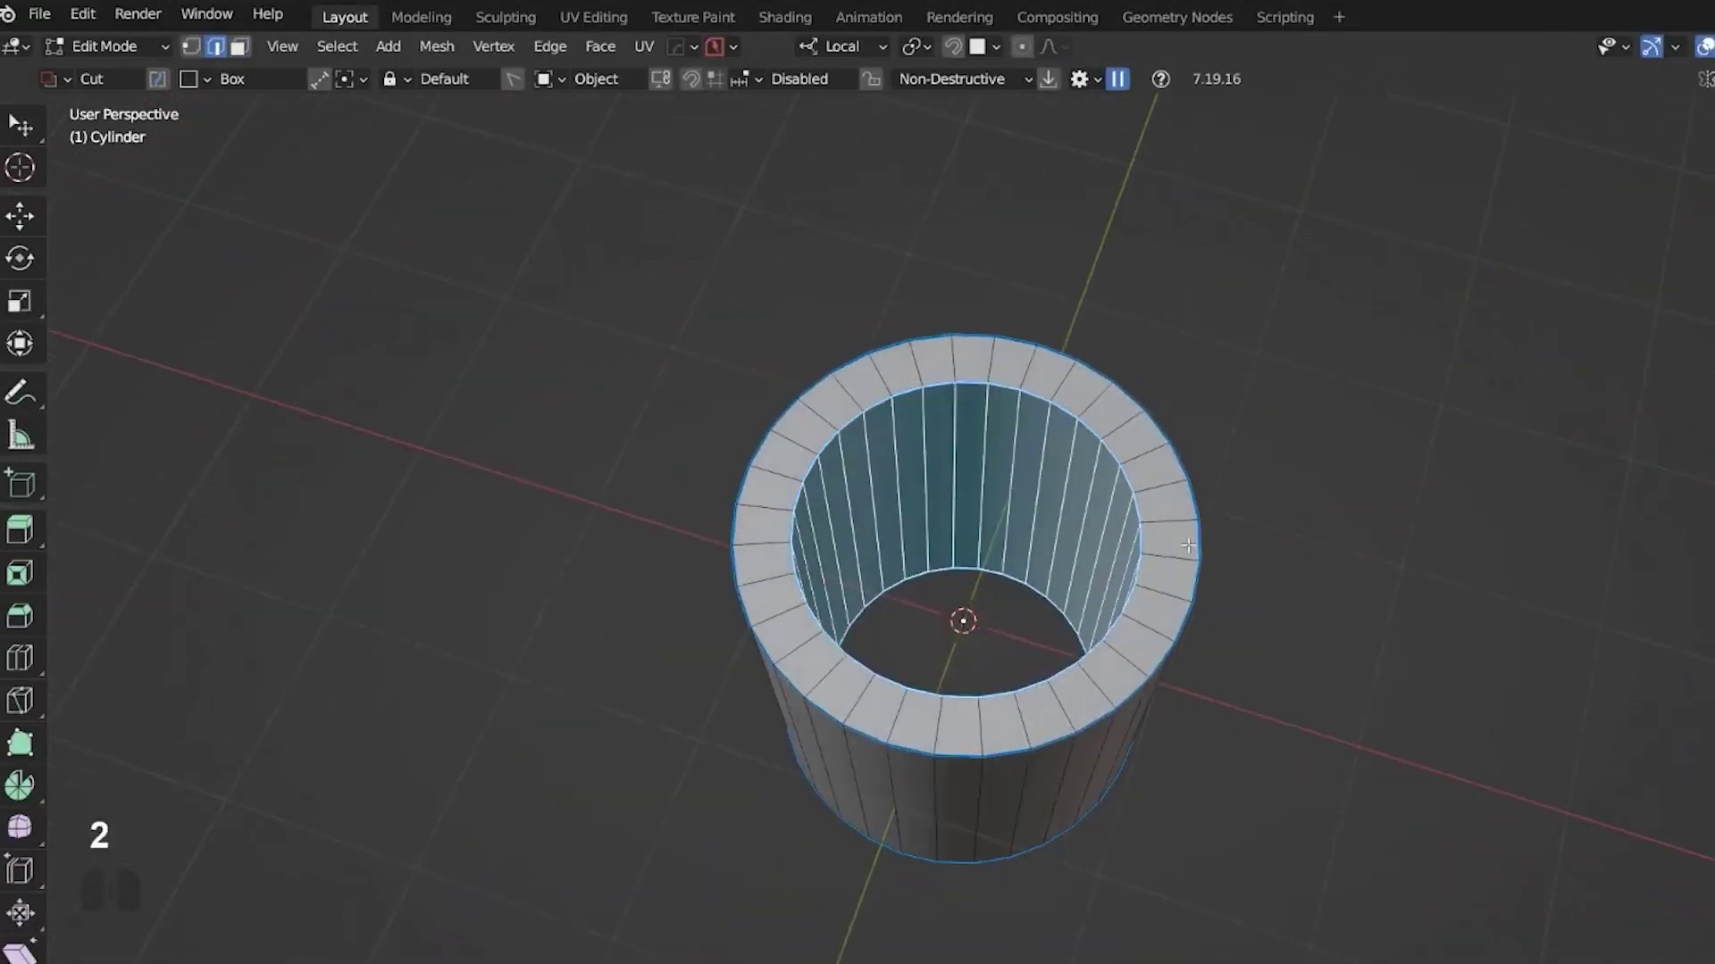
pyautogui.hotkey('shift', 's')
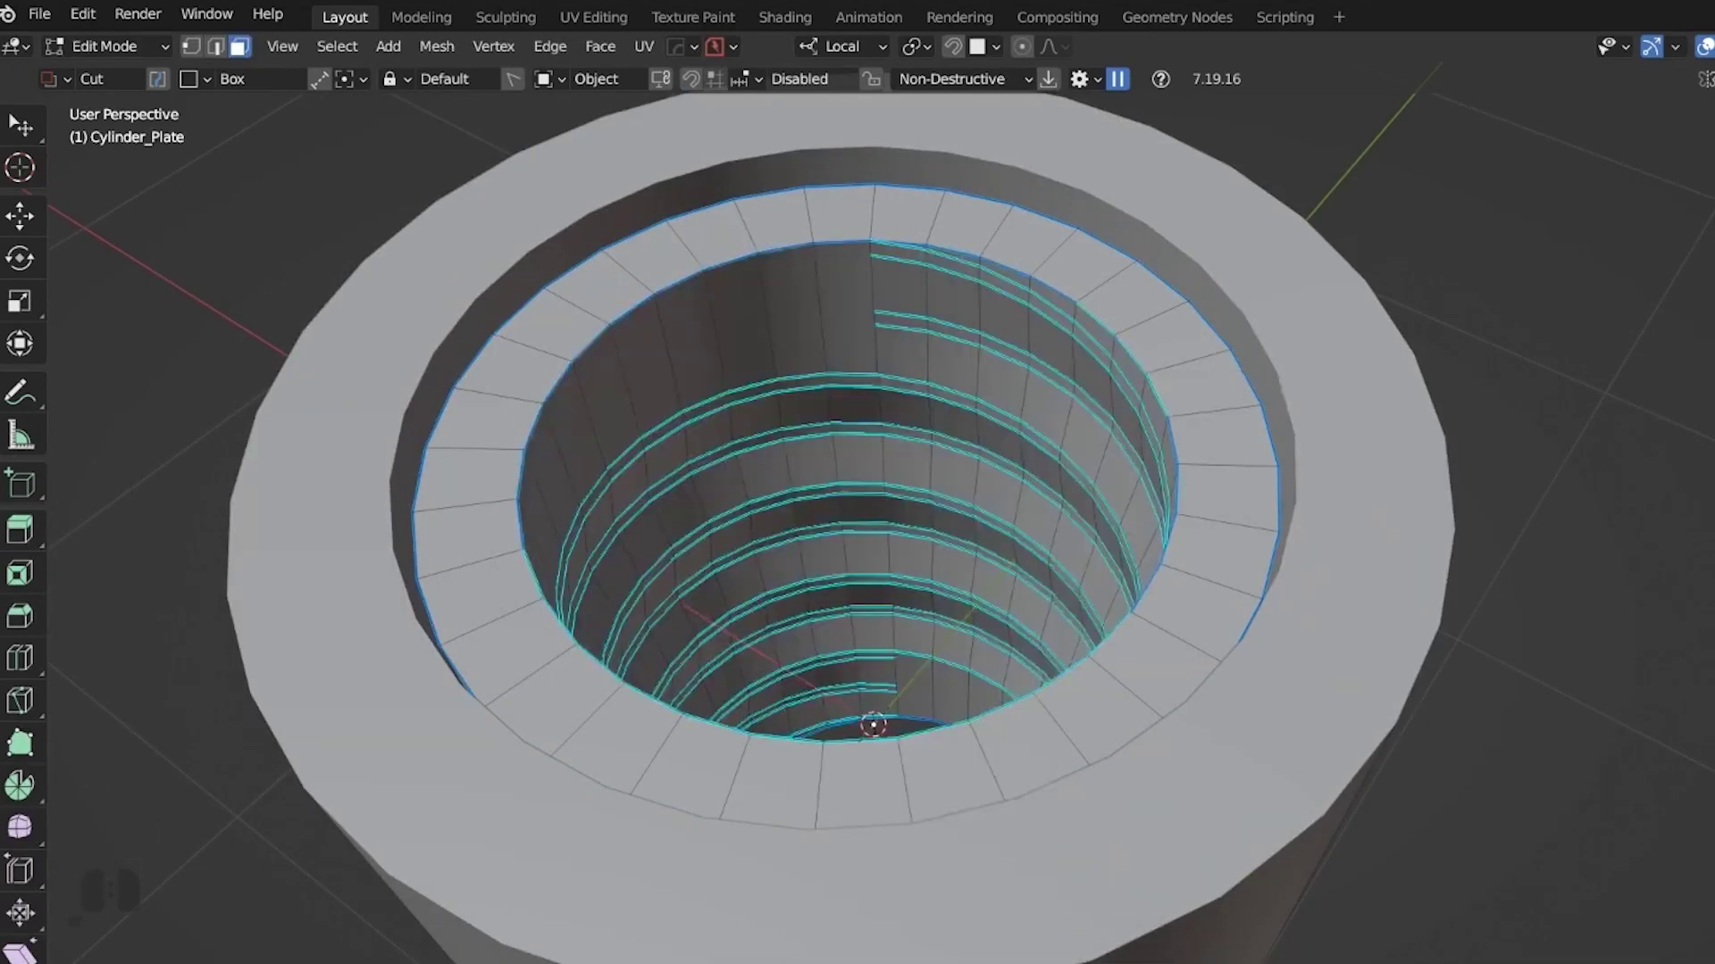
pyautogui.press('Tab')
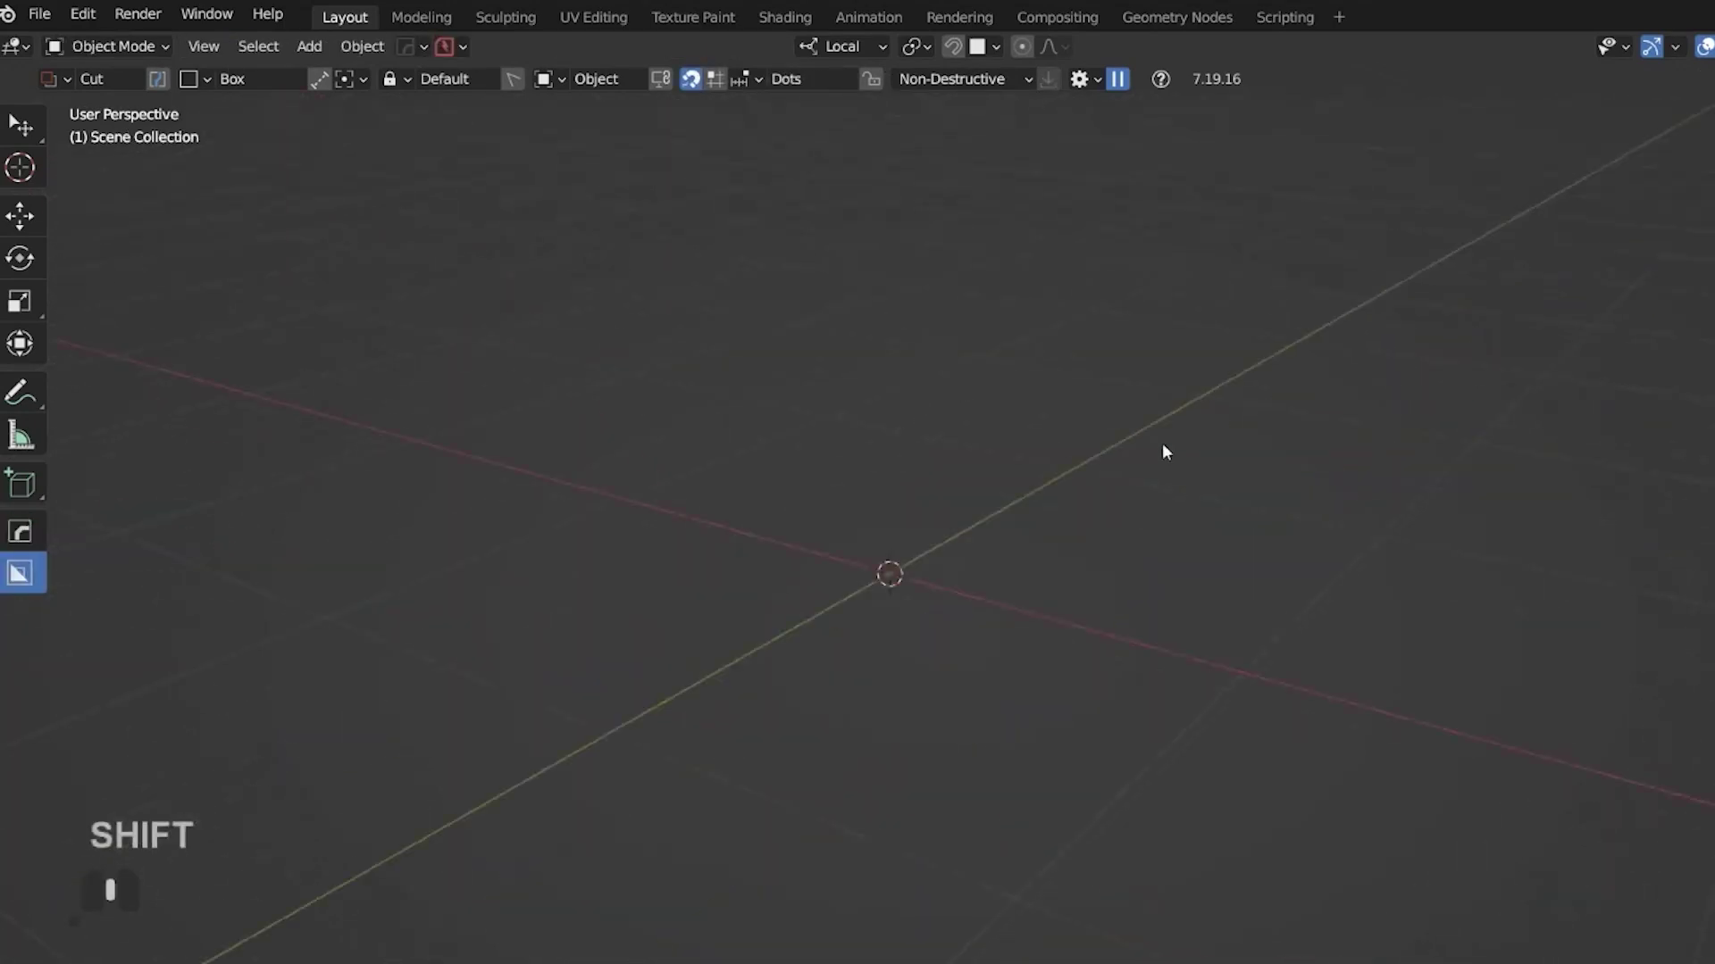
# - Add and duplicate a cube, copy the upper cube's rotation to the lower, then clear its rotation
pyautogui.hotkey('shift', 'a')
pyautogui.moveTo(1161, 449)
pyautogui.click(1275, 533)
pyautogui.hotkey('alt', 'v')
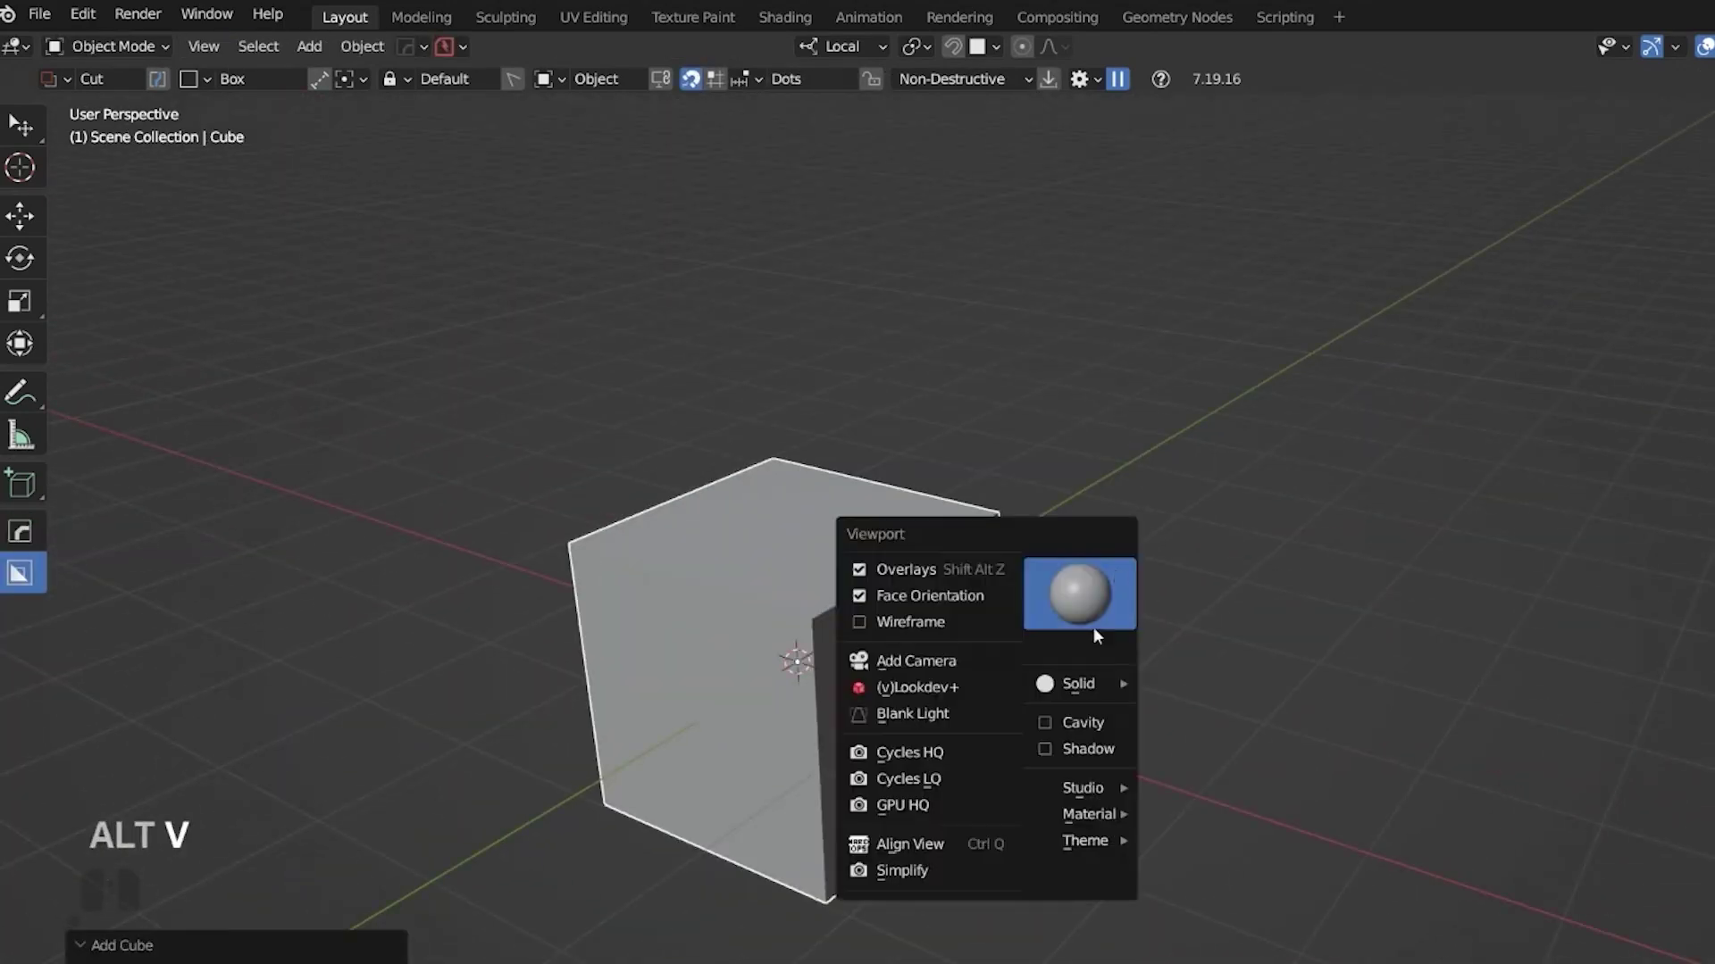
pyautogui.hotkey('shift', 'd')
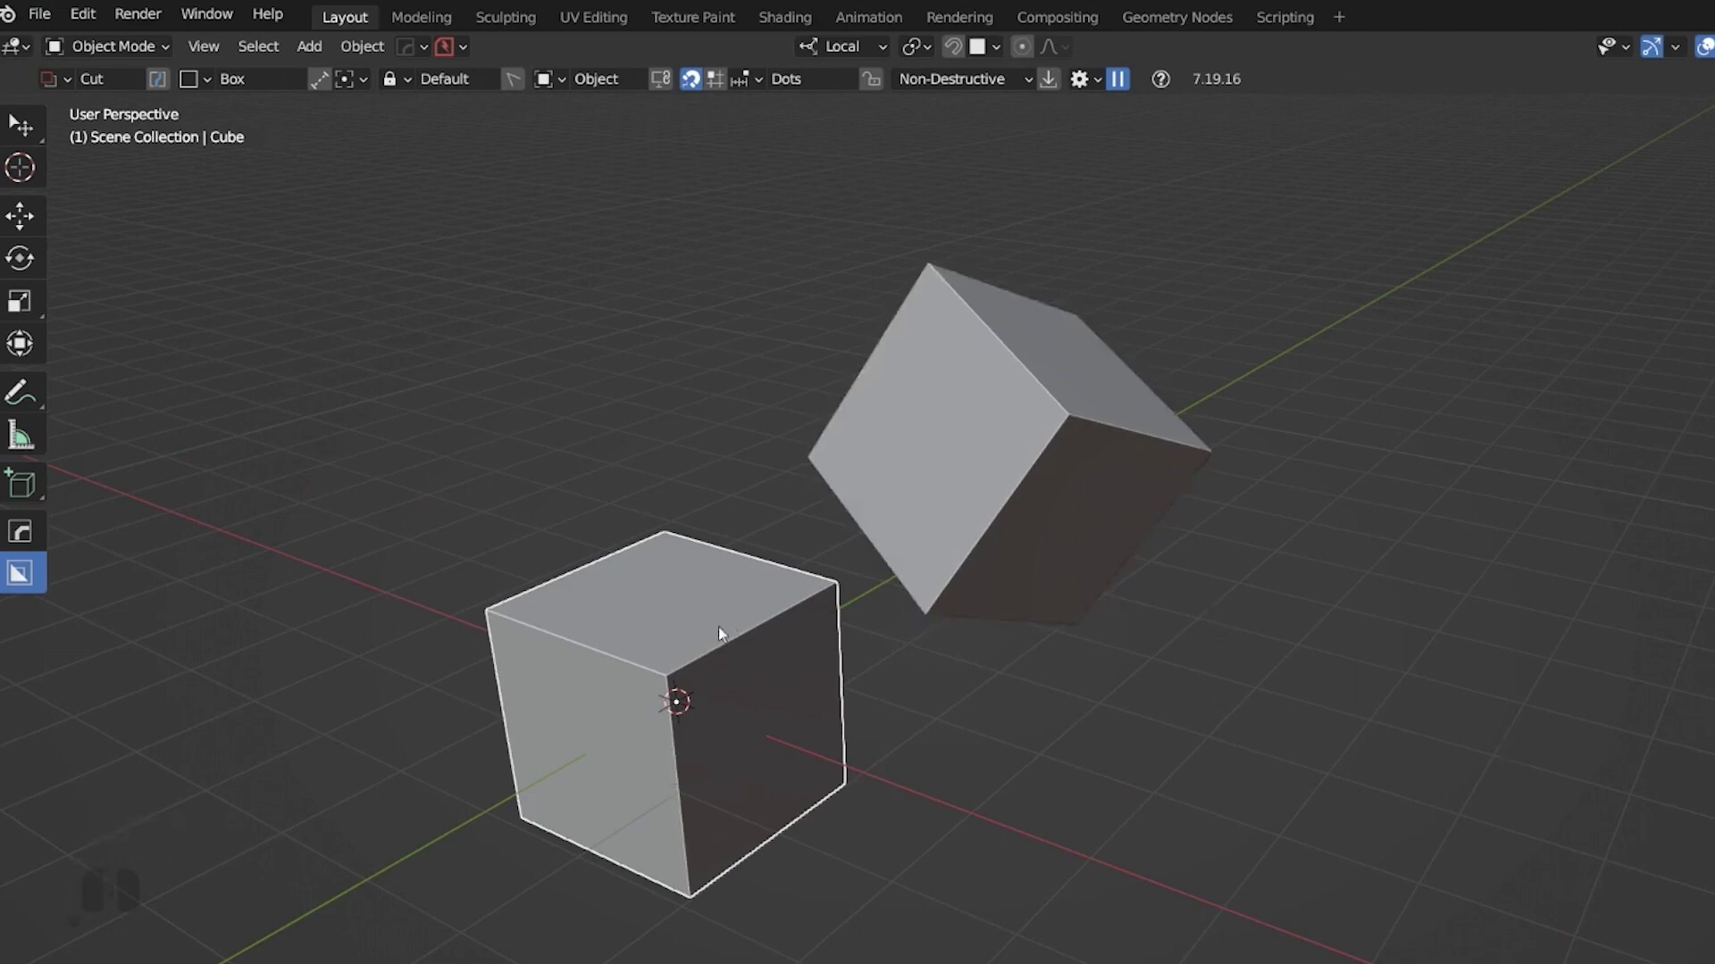
pyautogui.keyDown('shift'); pyautogui.click(982, 465); pyautogui.keyUp('shift')
pyautogui.hotkey('ctrl', 'c')
pyautogui.click(1152, 541)
pyautogui.hotkey('alt', 'r')
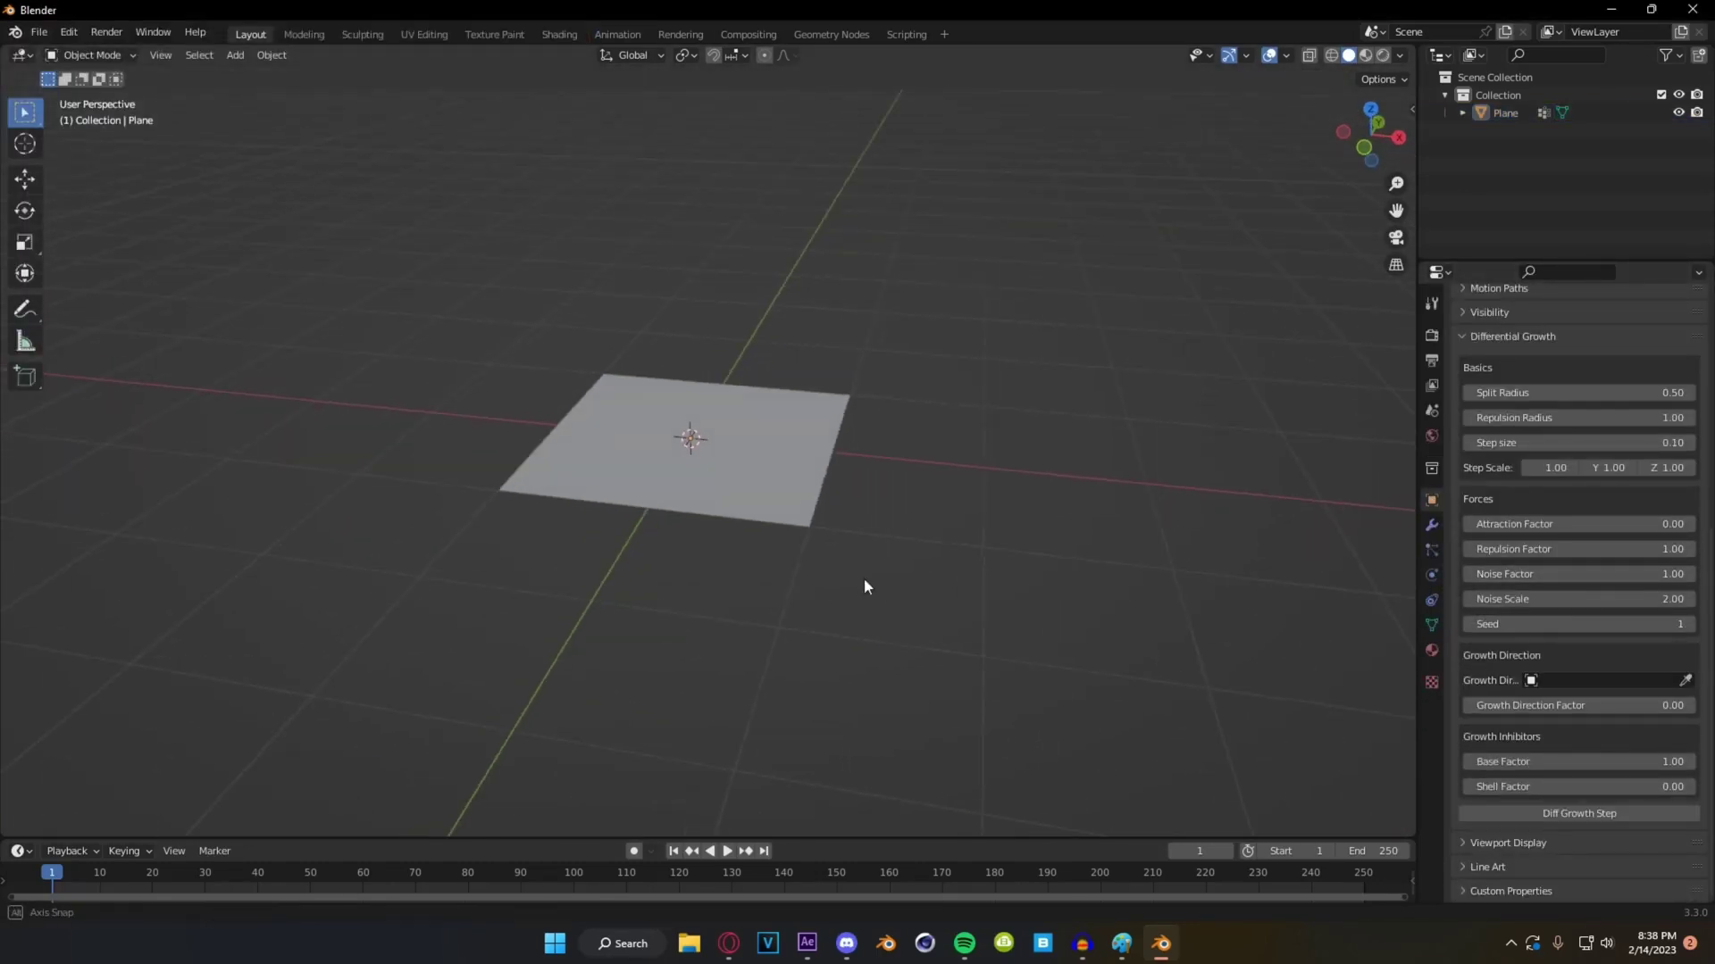
# - Run Diff Growth Step to crumple the plane, then orbit around the grown mesh
pyautogui.click(1577, 814)
pyautogui.moveTo(804, 571); pyautogui.dragTo(945, 570, button='middle')
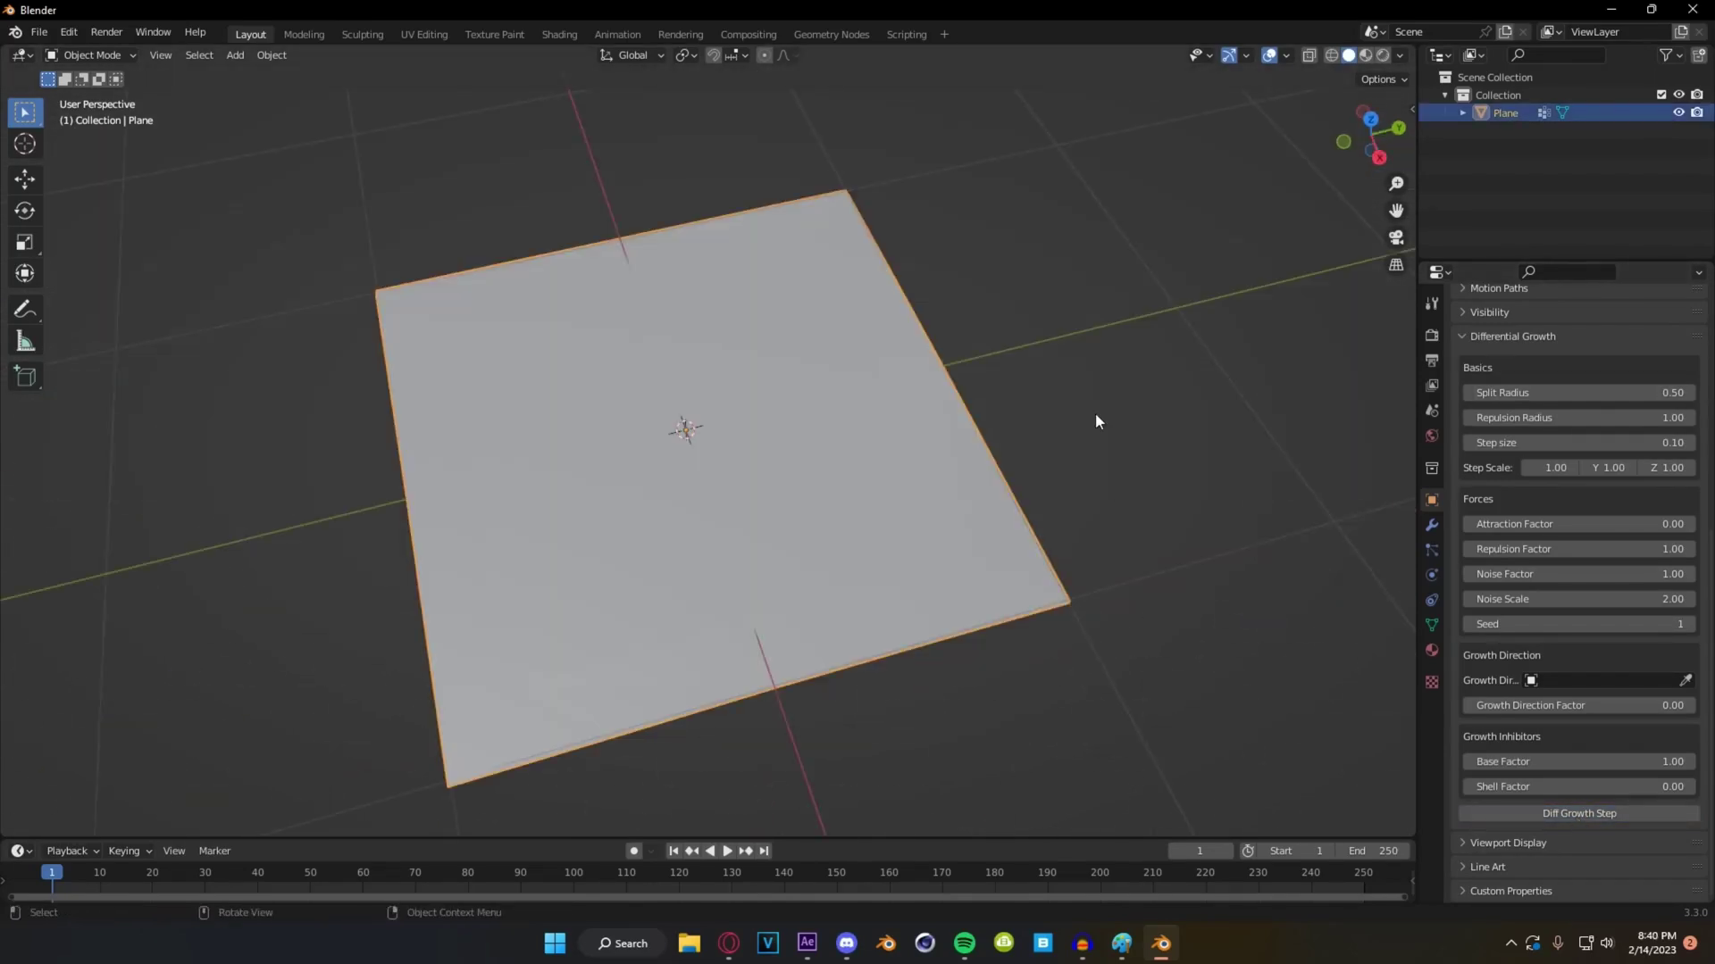
pyautogui.press('z')
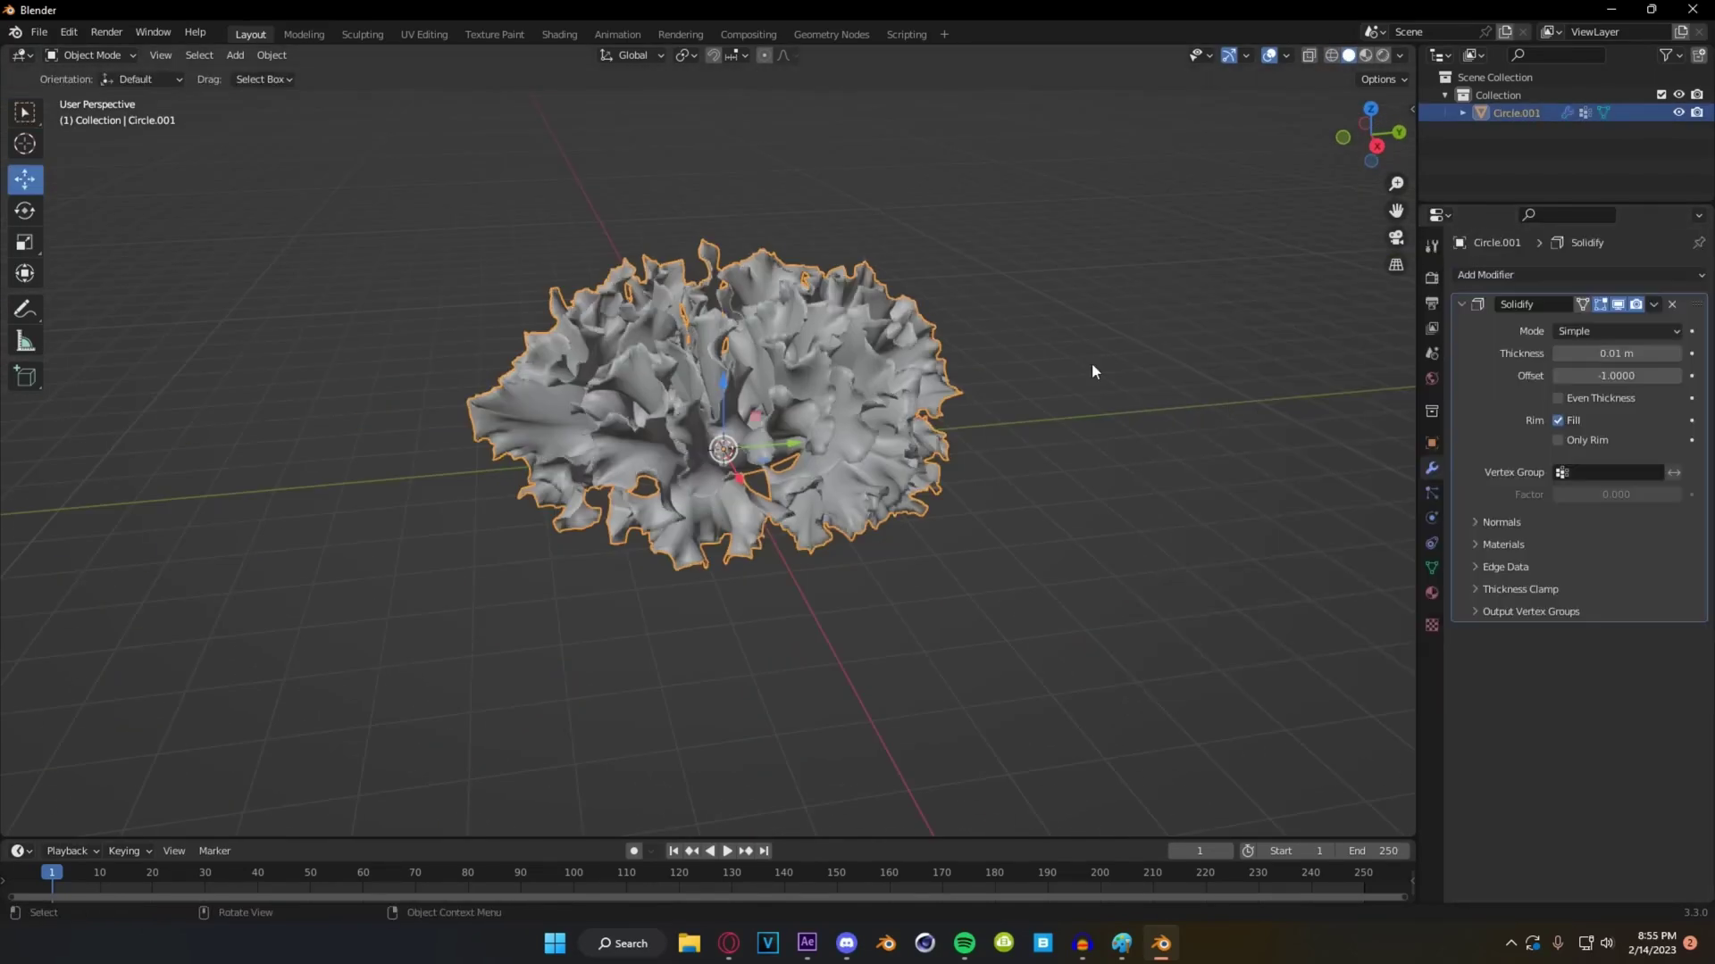
pyautogui.scroll(6, 1091, 363)
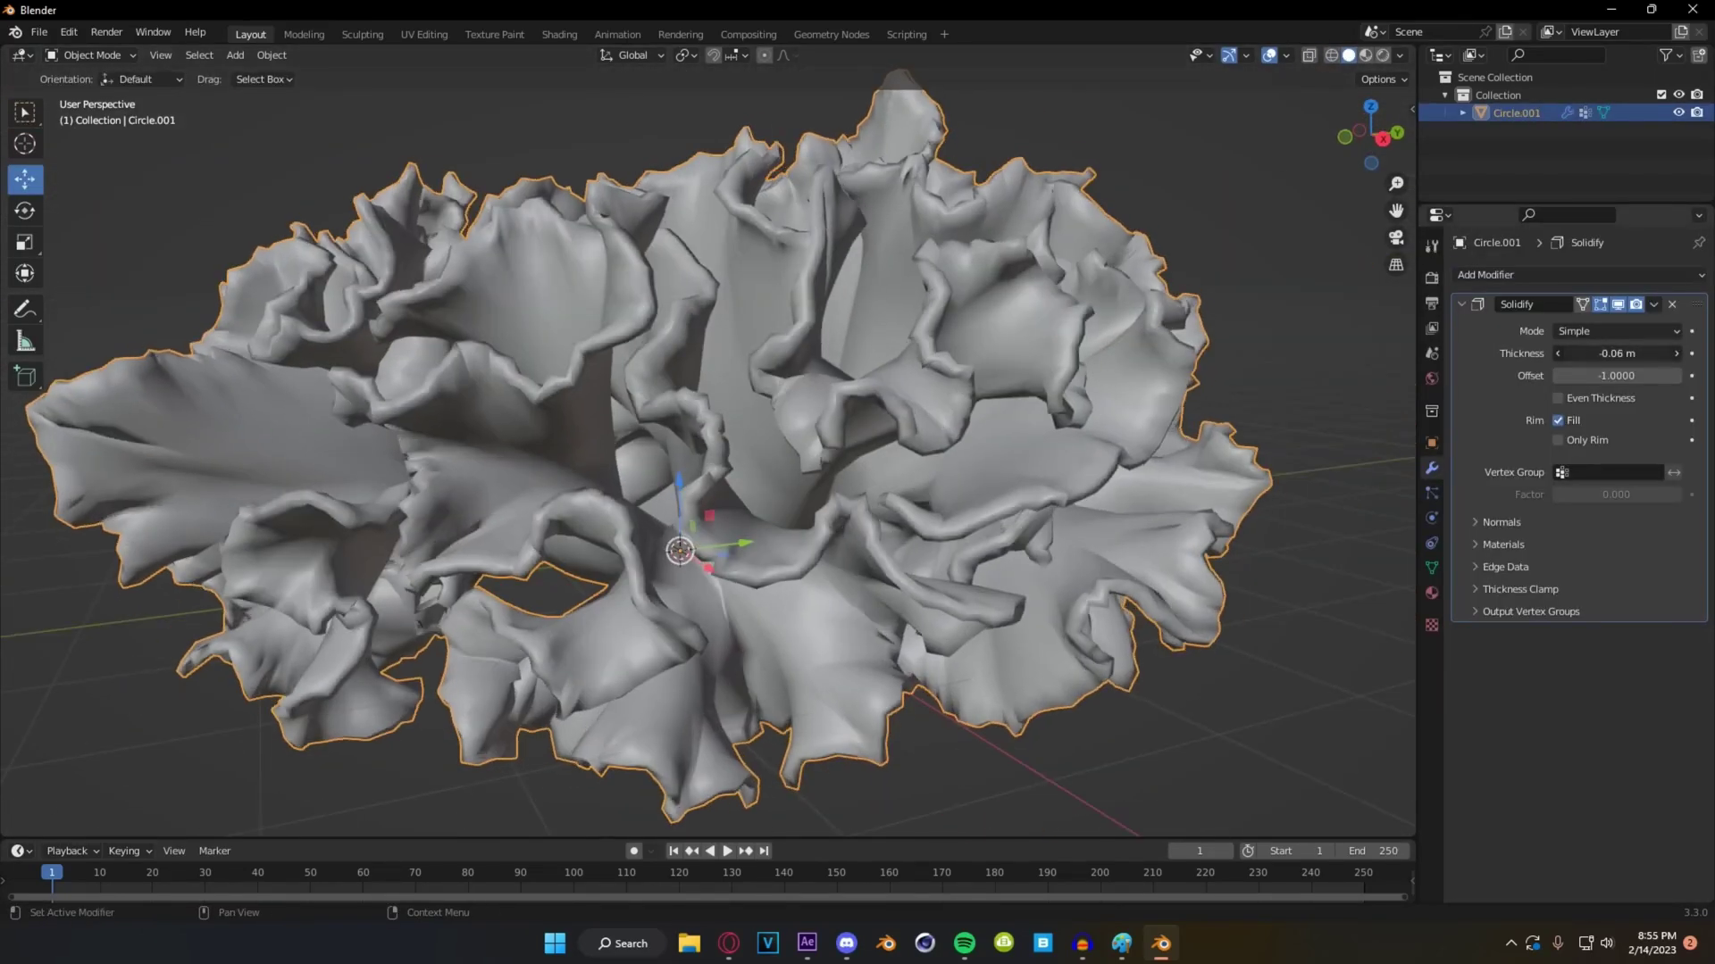
pyautogui.scroll(-5, 909, 446)
pyautogui.moveTo(909, 445); pyautogui.dragTo(819, 453, button='middle')
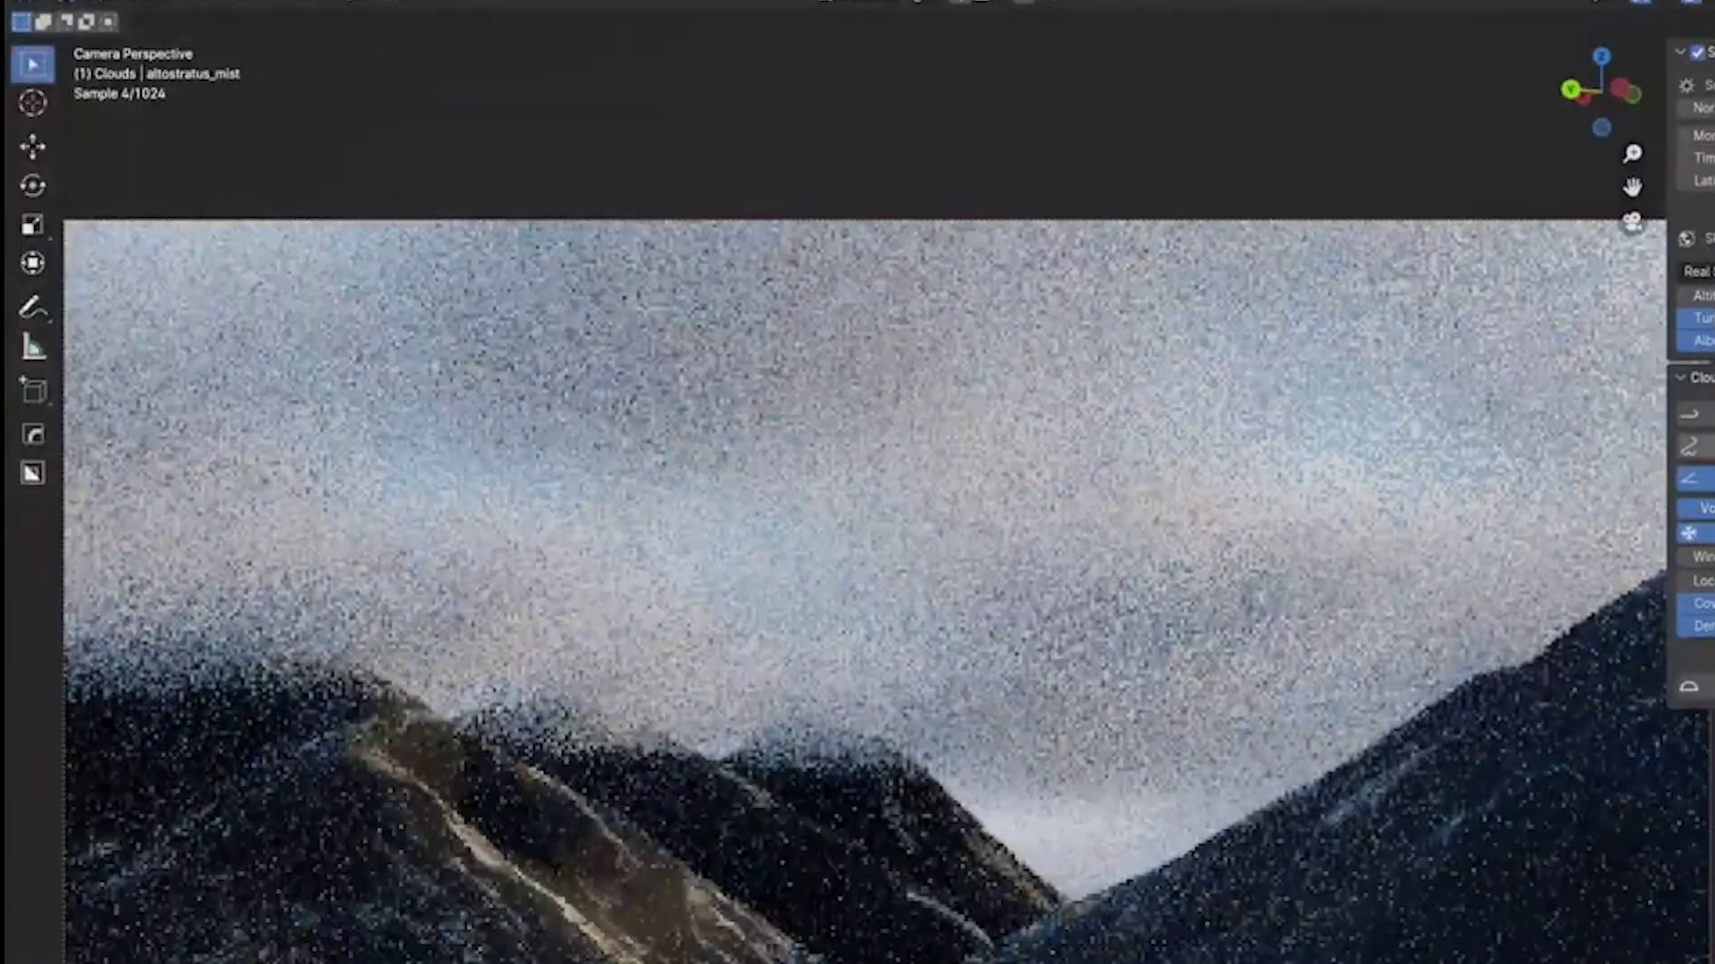
# - Switch Real Sky off volumetric clouds, then disable the cloud layer for a clear sky
pyautogui.scroll(-3, 934, 330)
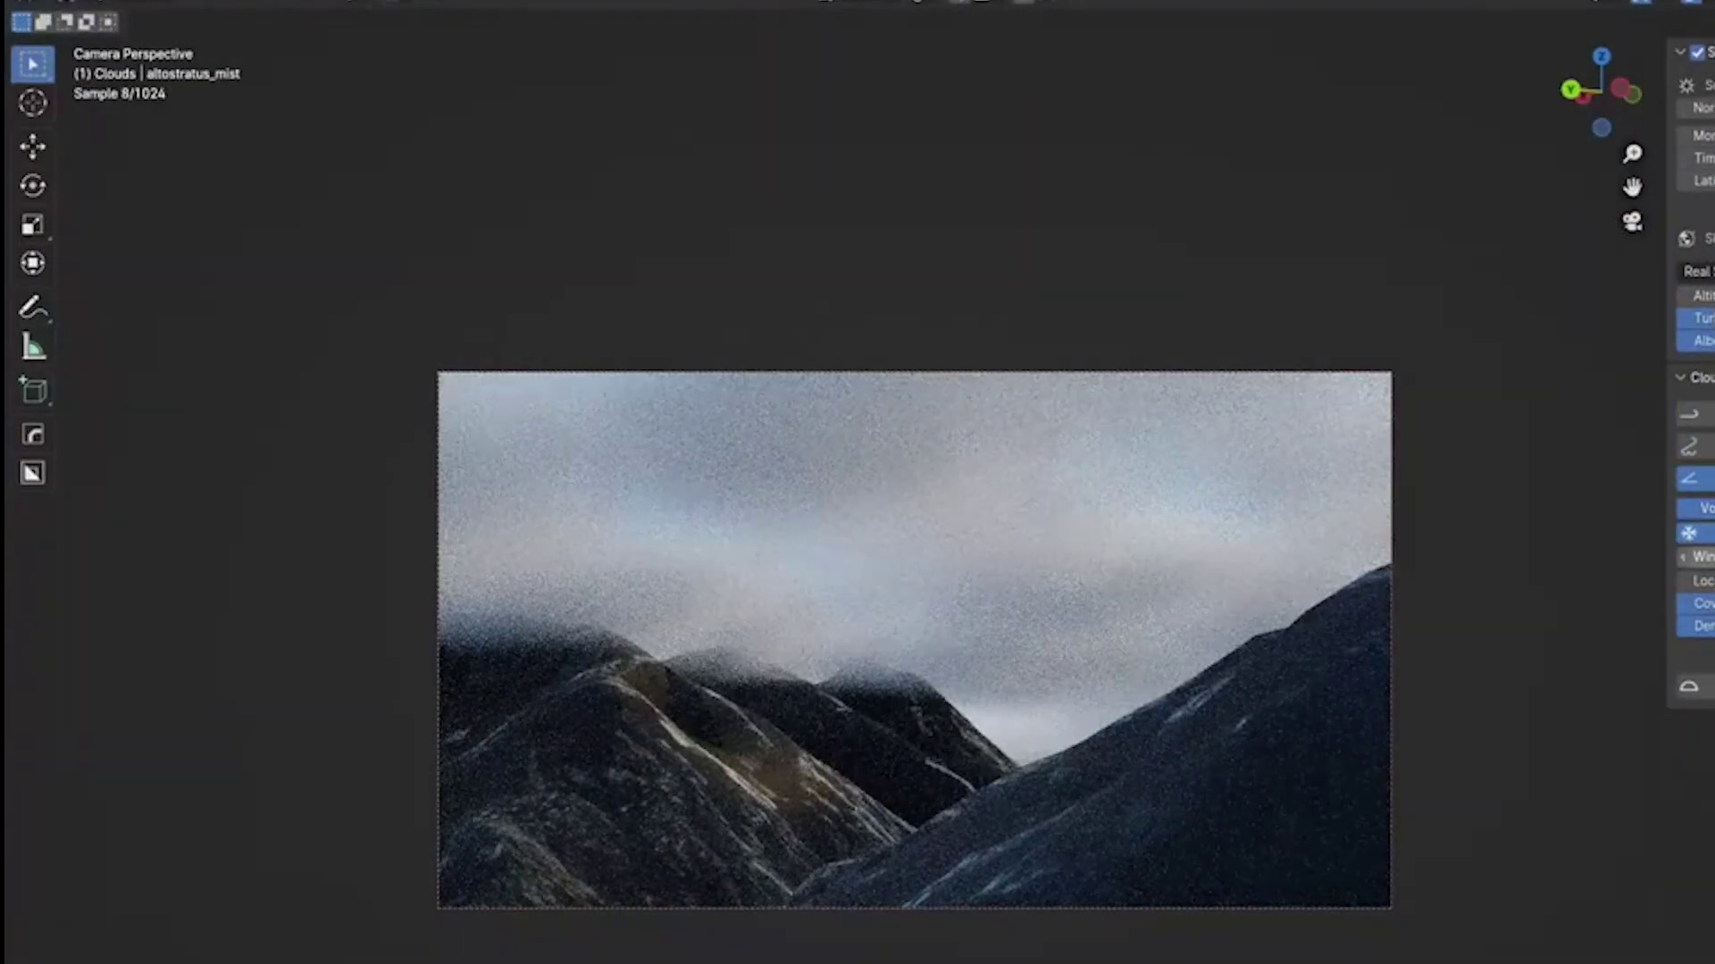
pyautogui.click(1701, 509)
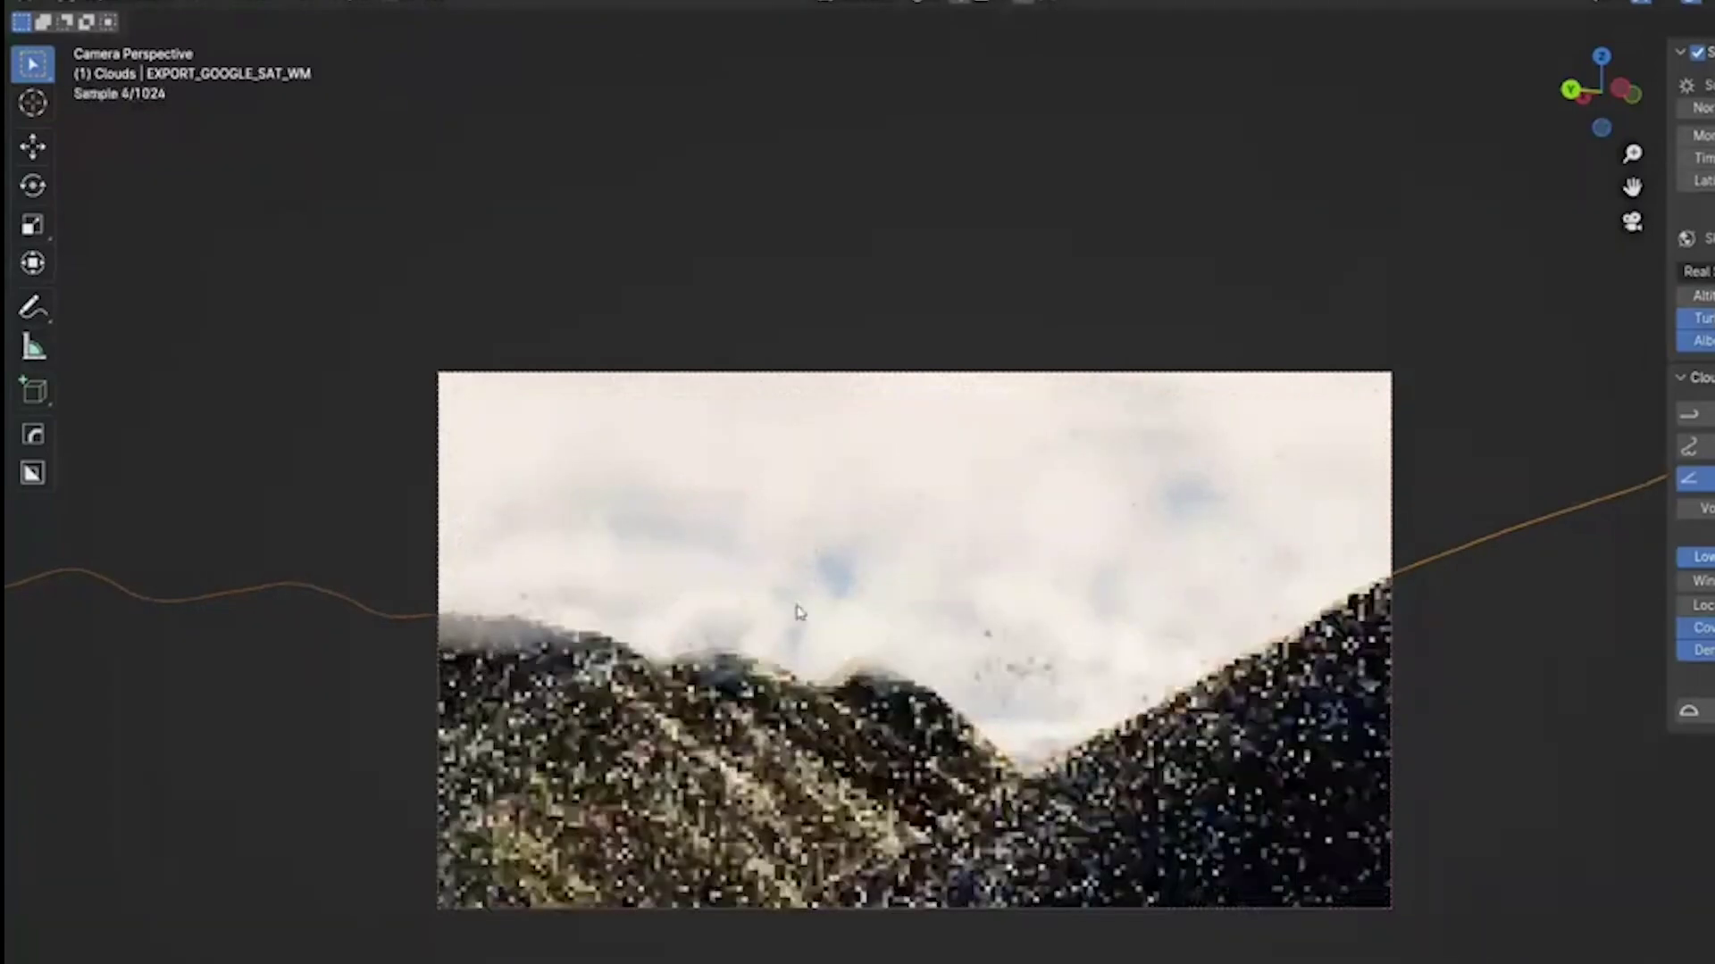
pyautogui.click(1689, 600)
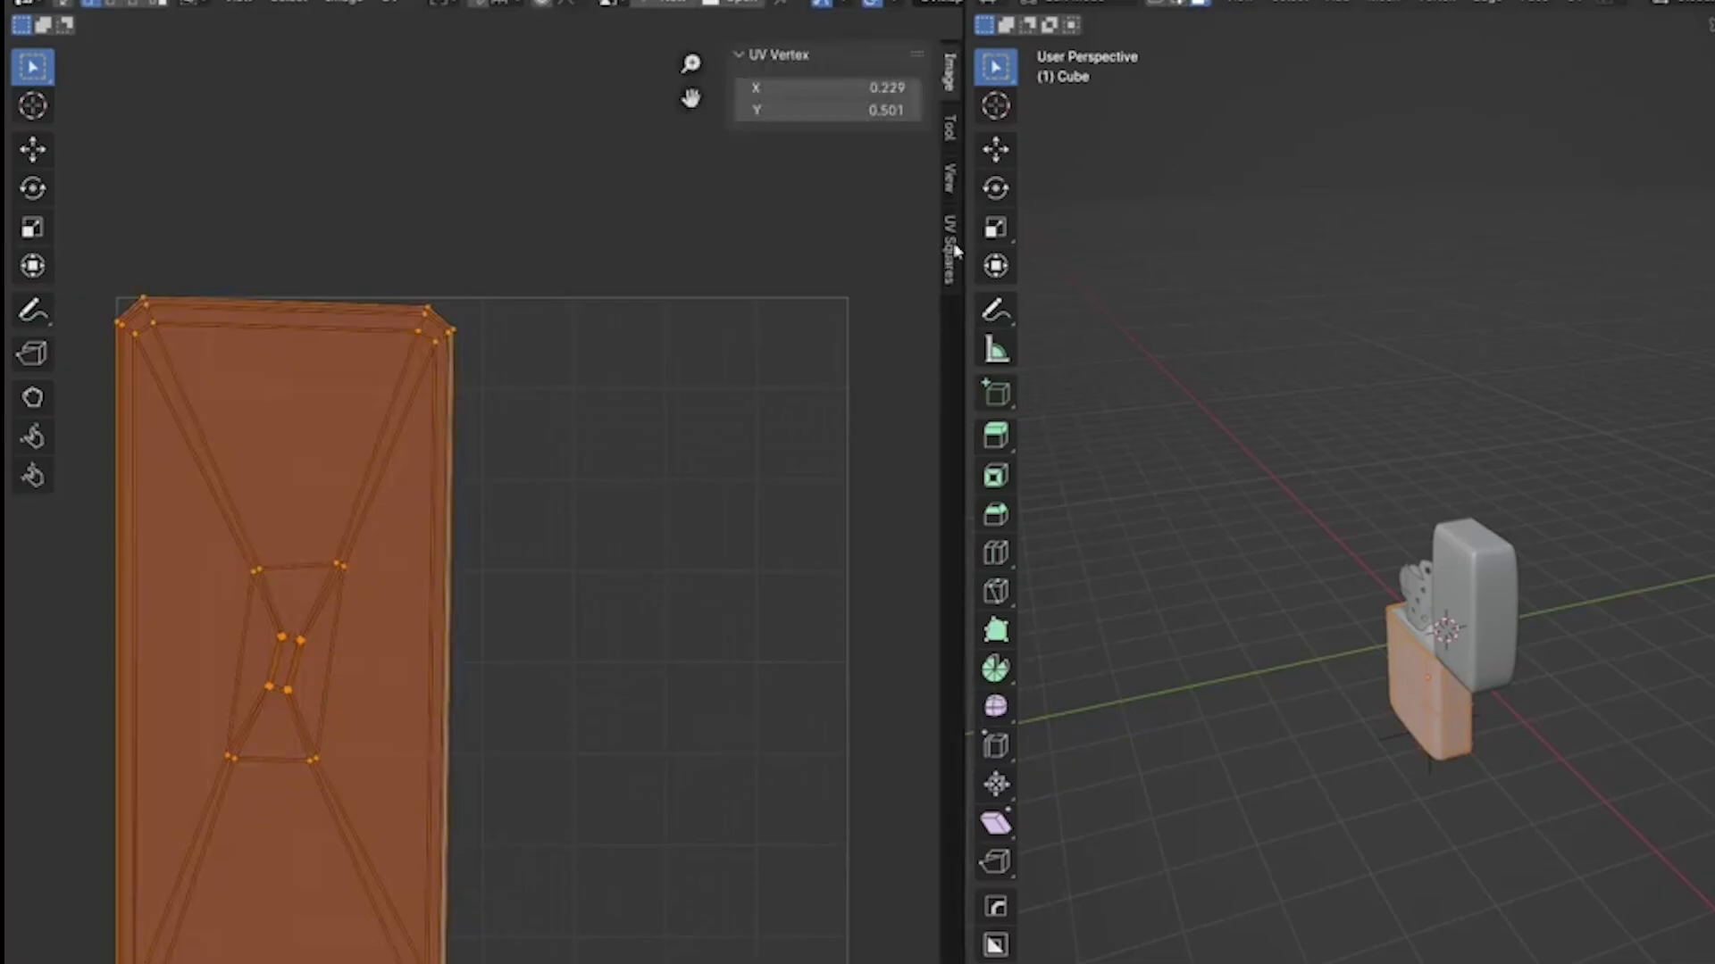
# - Unfold the first UV island into a rectangular grid with UV Squares and scale it down
pyautogui.click(950, 250)
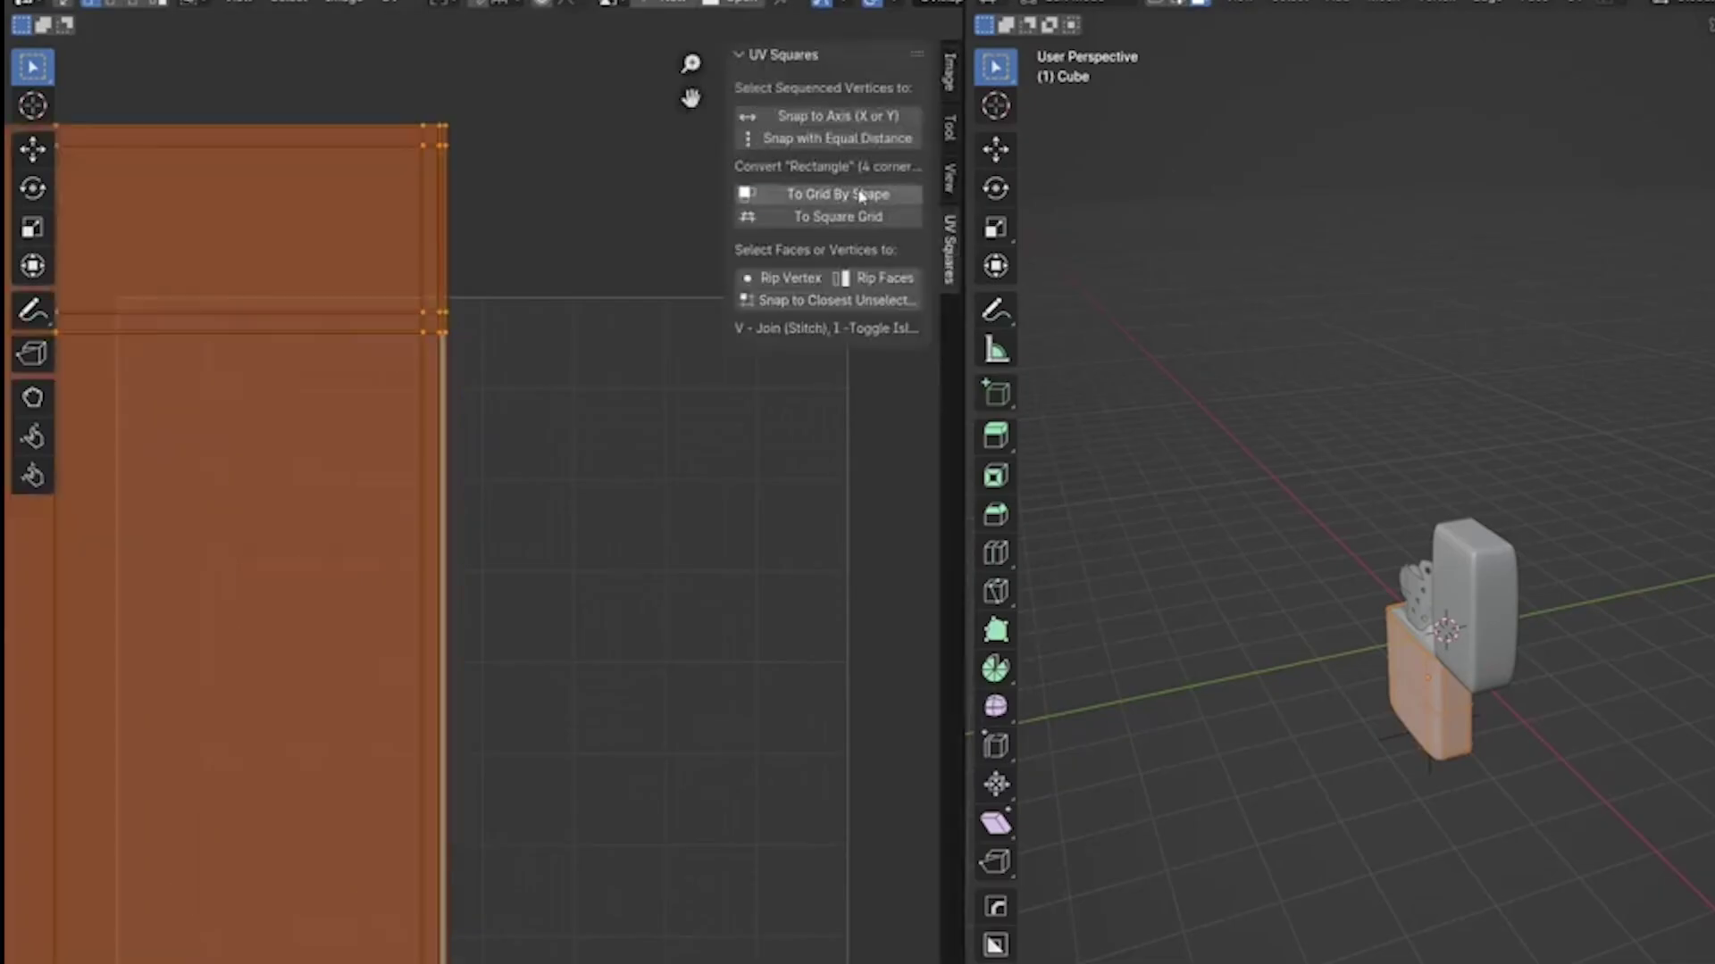
pyautogui.click(837, 194)
pyautogui.scroll(-3, 601, 479)
pyautogui.press('s')
pyautogui.click(758, 479)
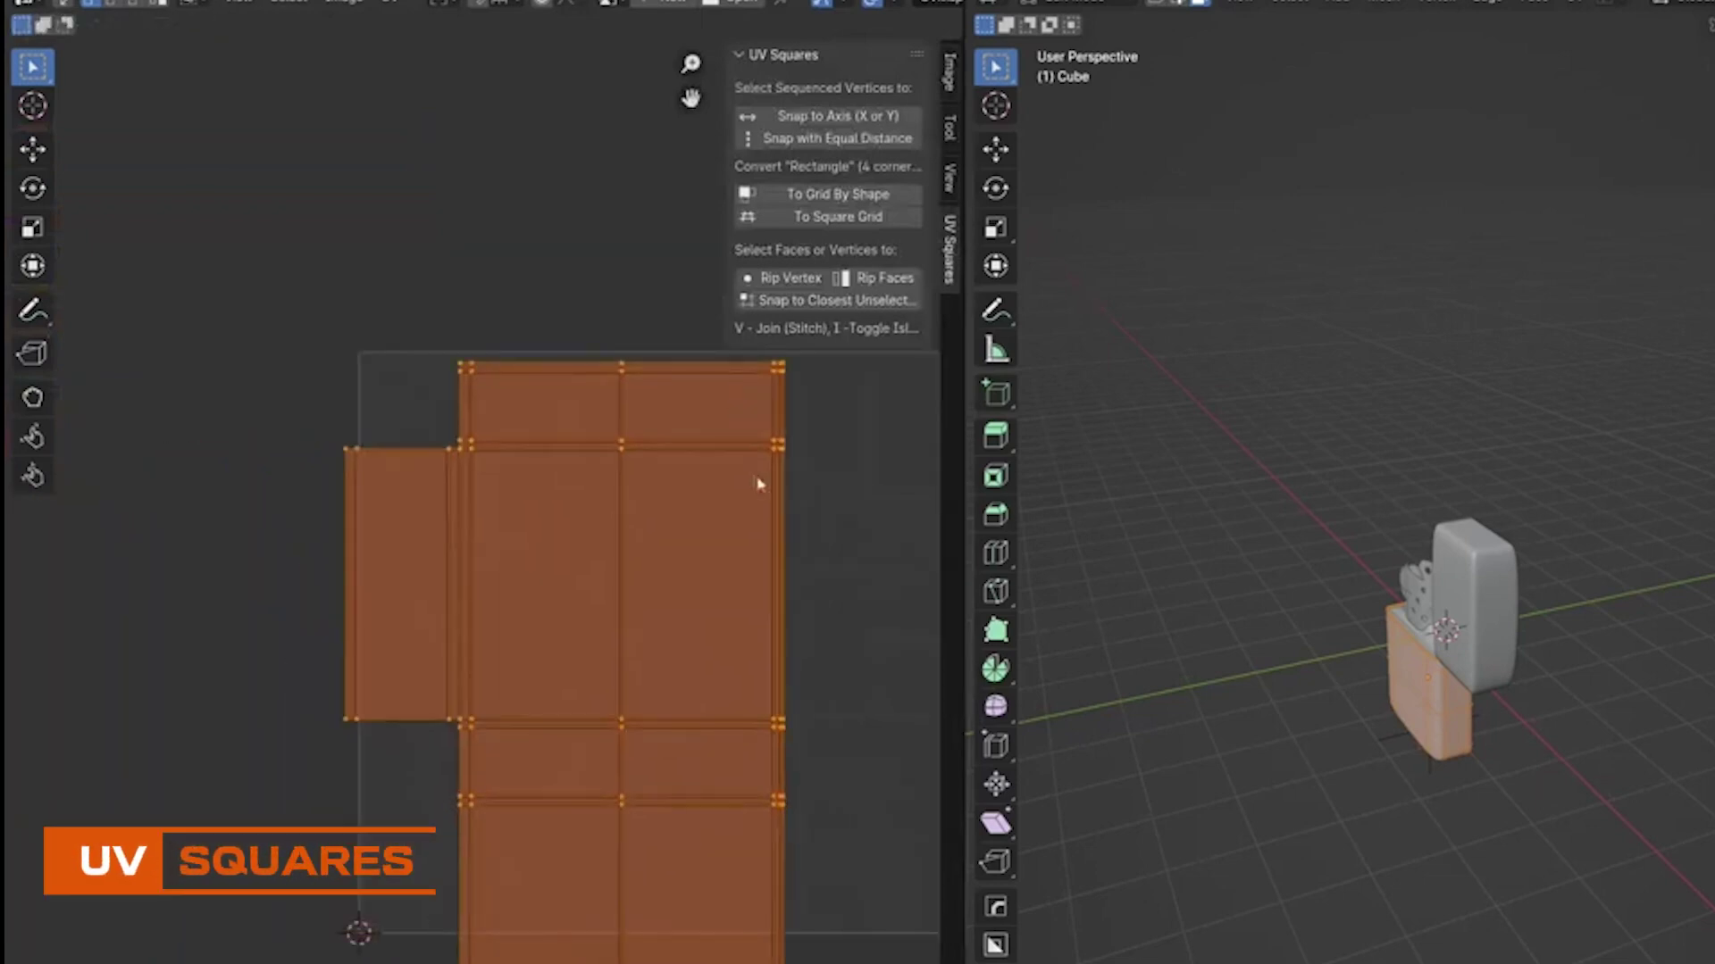
pyautogui.scroll(2, 815, 631)
# - Show the Render Result, then the zipper image, behind the UVs
pyautogui.click(610, 3)
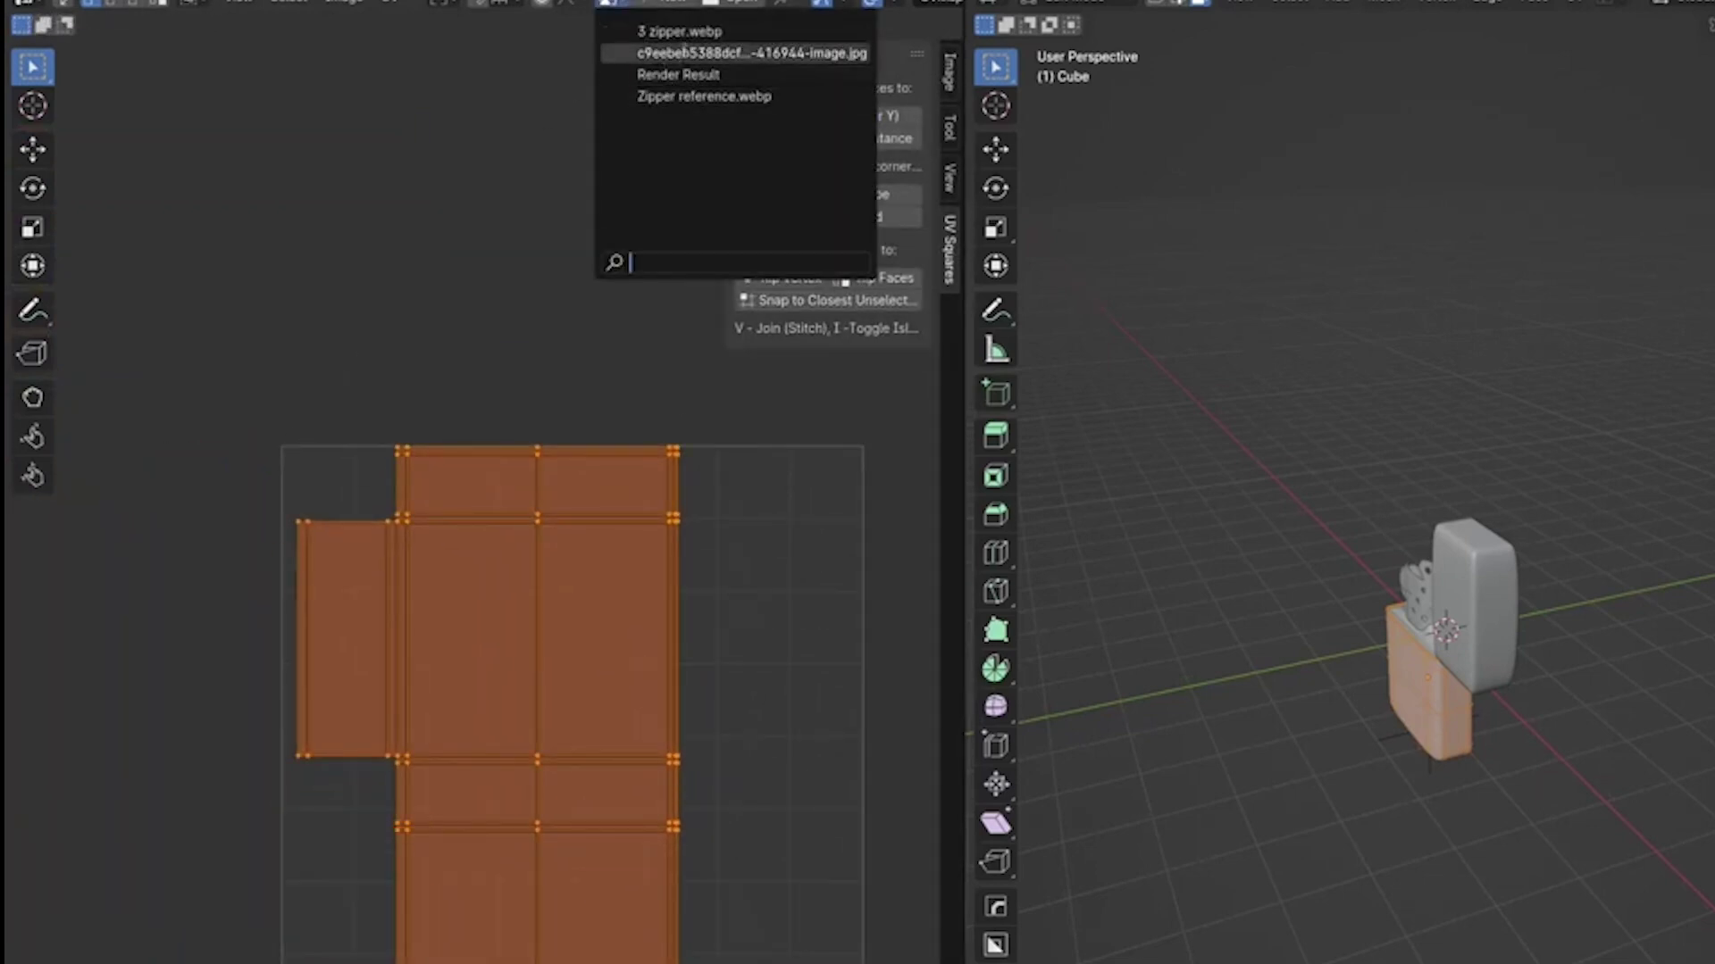
pyautogui.click(678, 74)
pyautogui.click(375, 4)
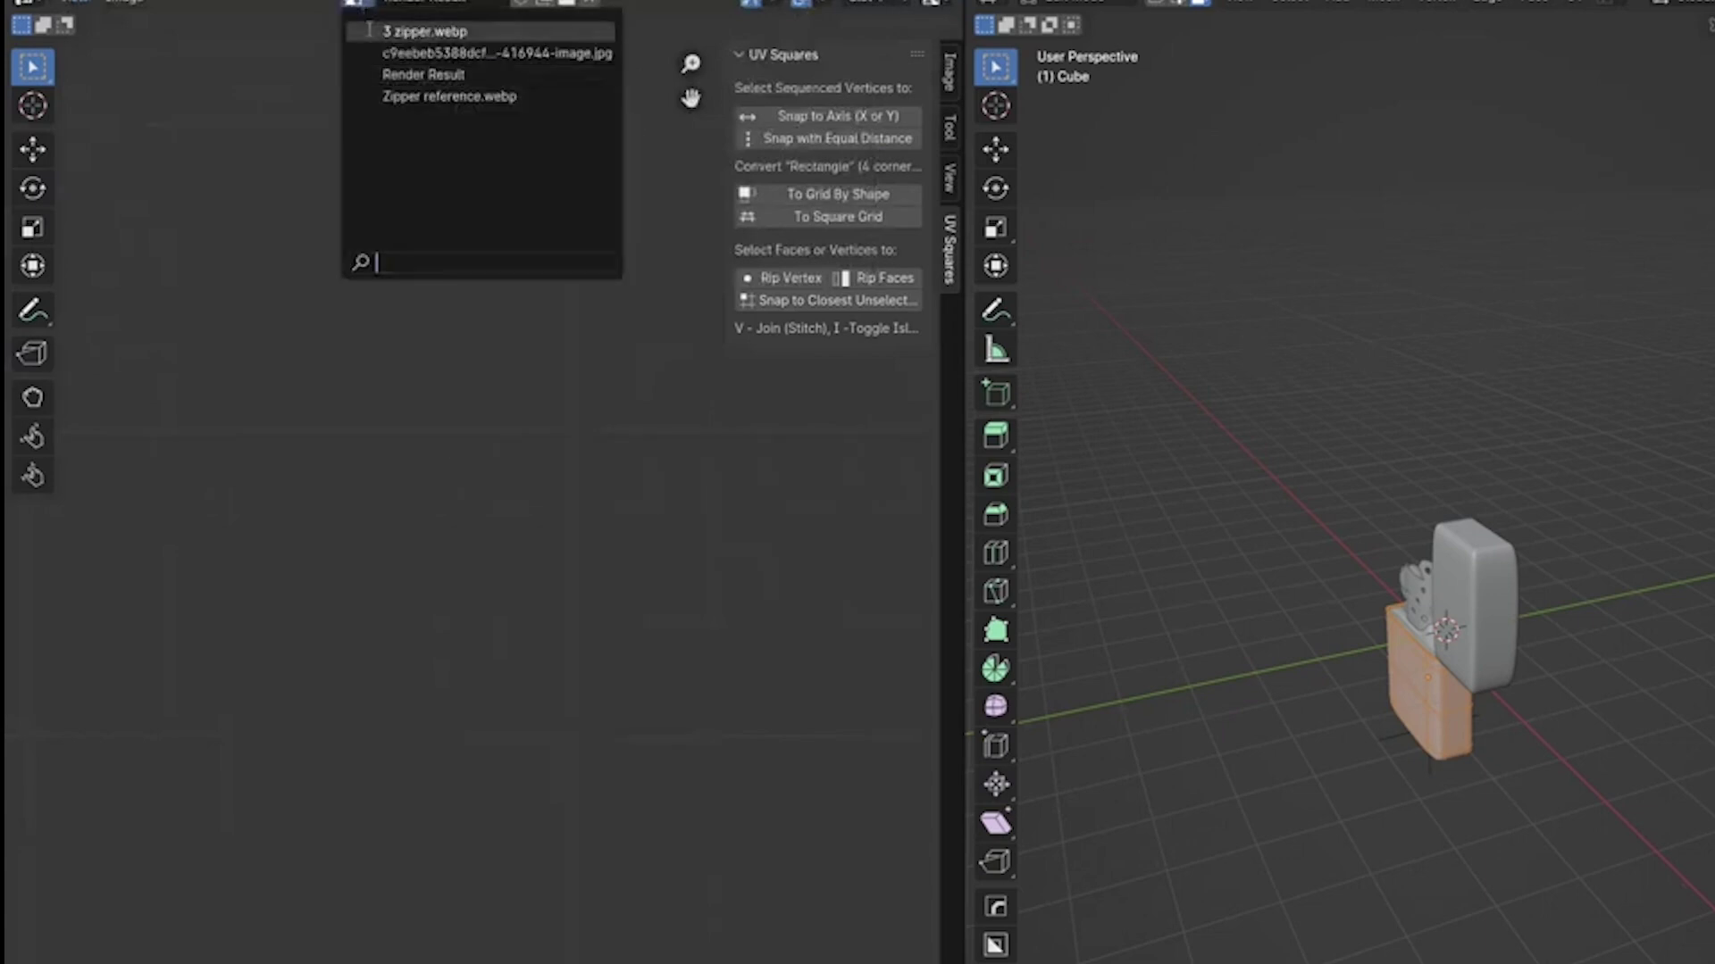
pyautogui.click(369, 31)
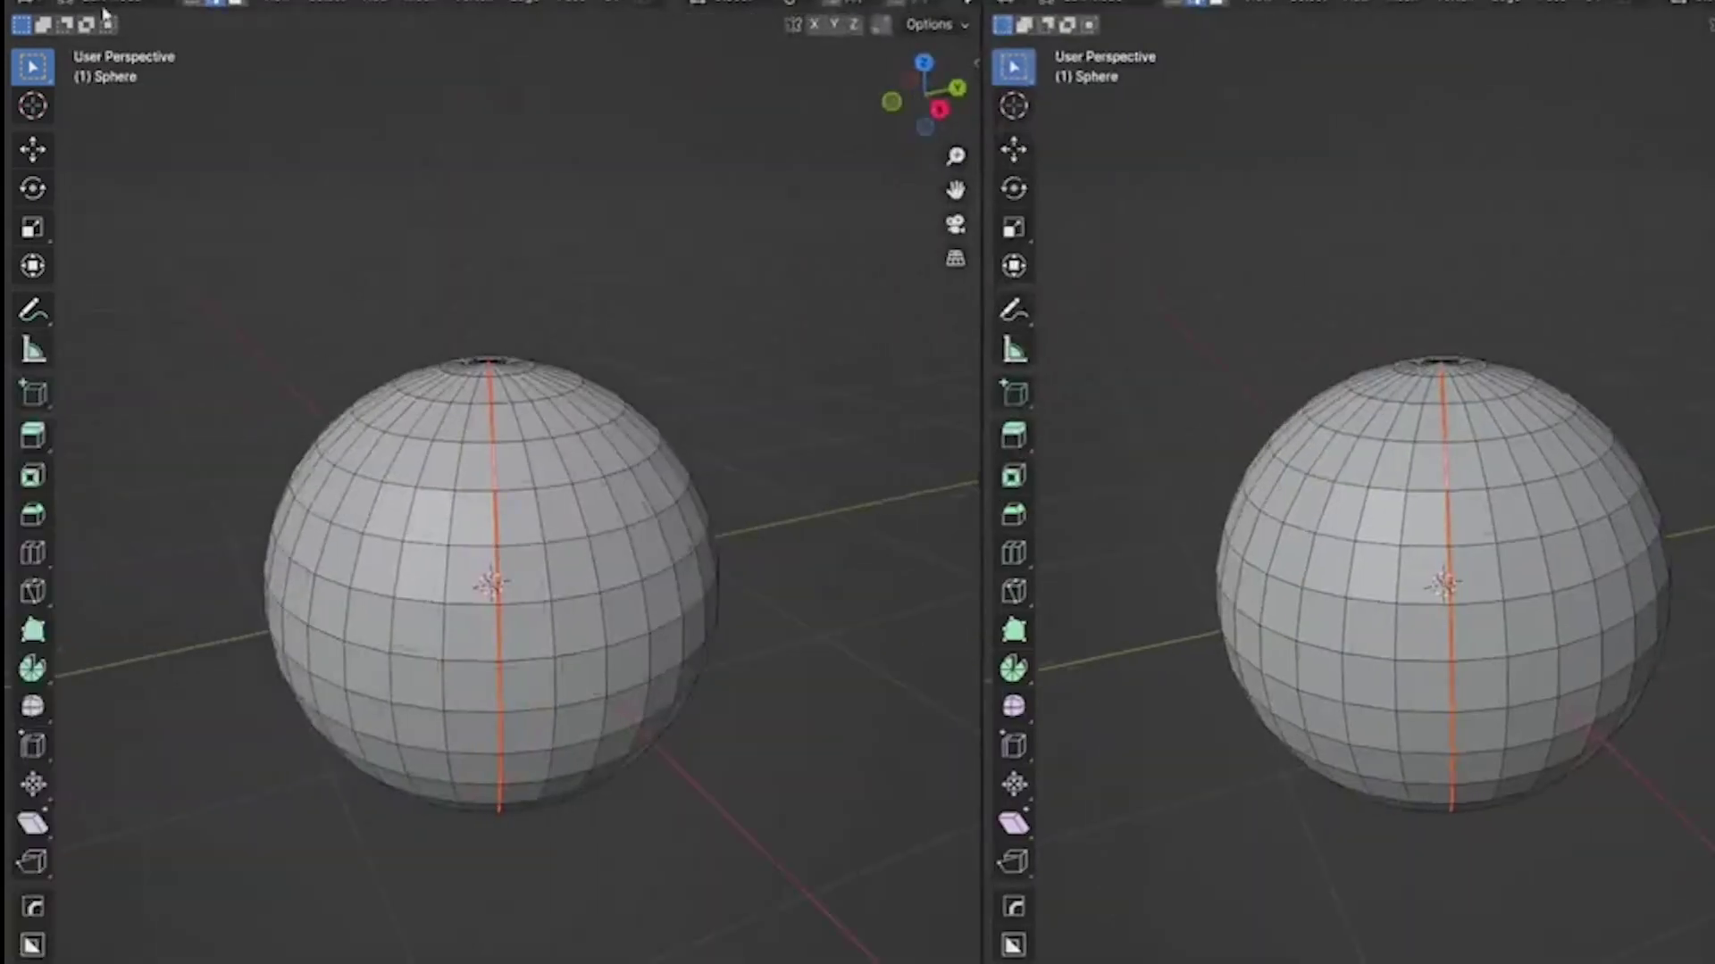
# - In the UV Editor, convert the sphere's UV island into a wider square grid
pyautogui.click(24, 7)
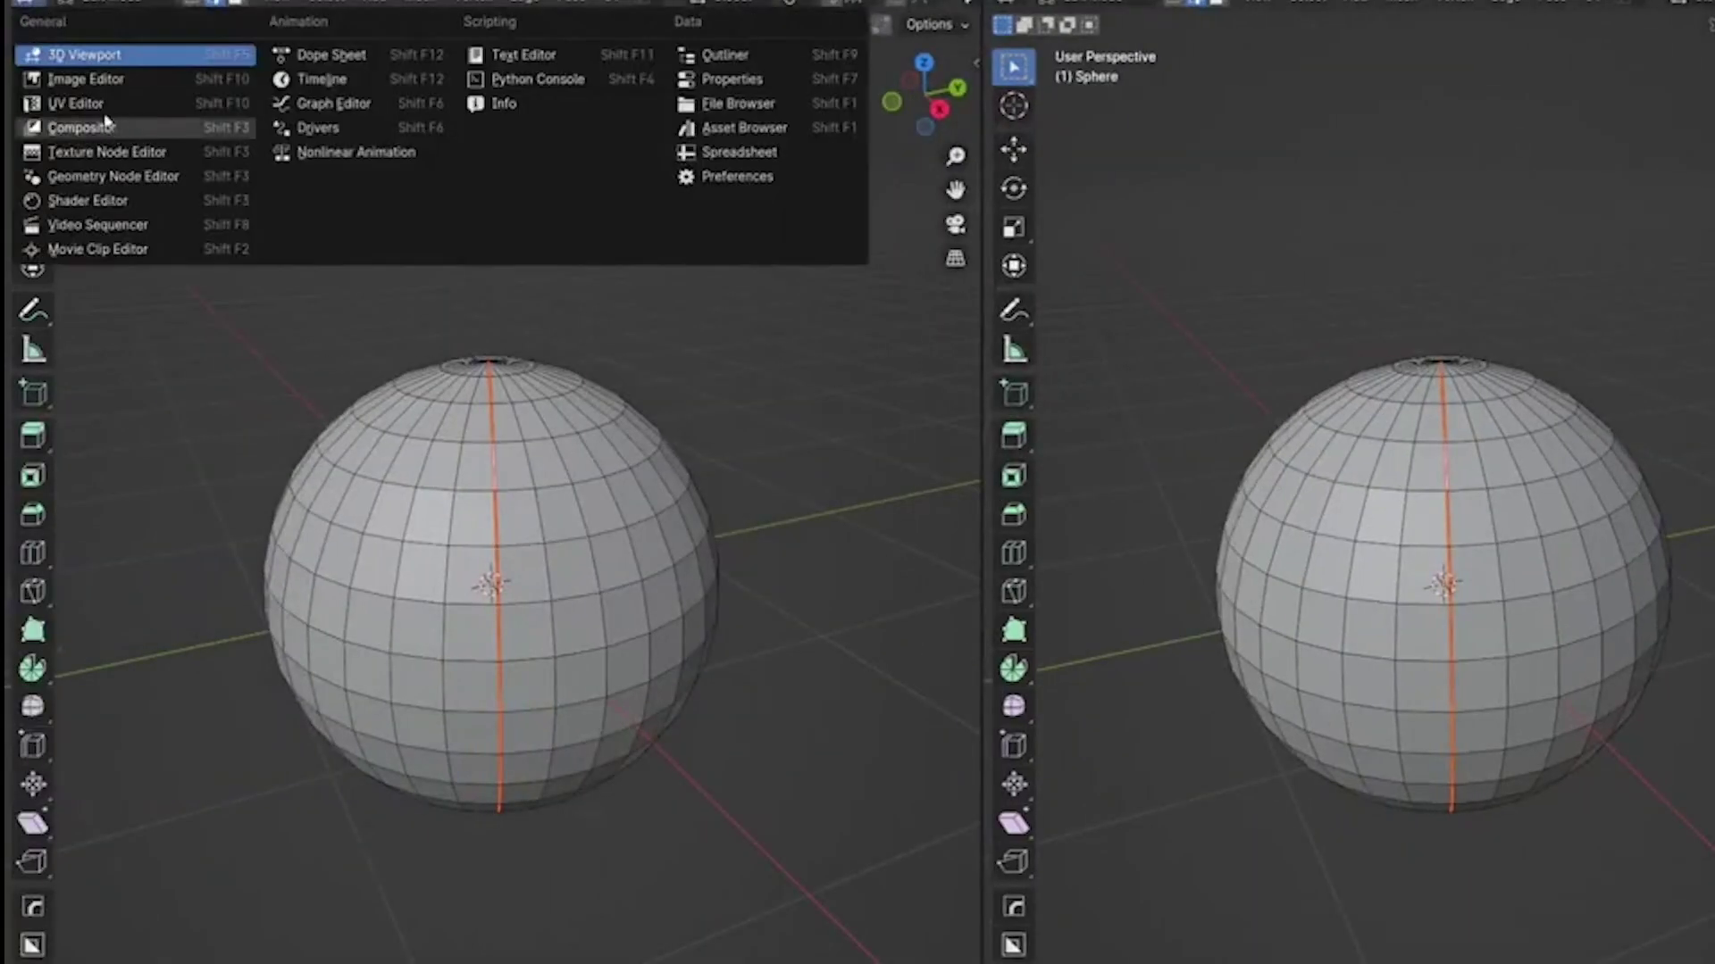
pyautogui.click(89, 127)
pyautogui.press('a')
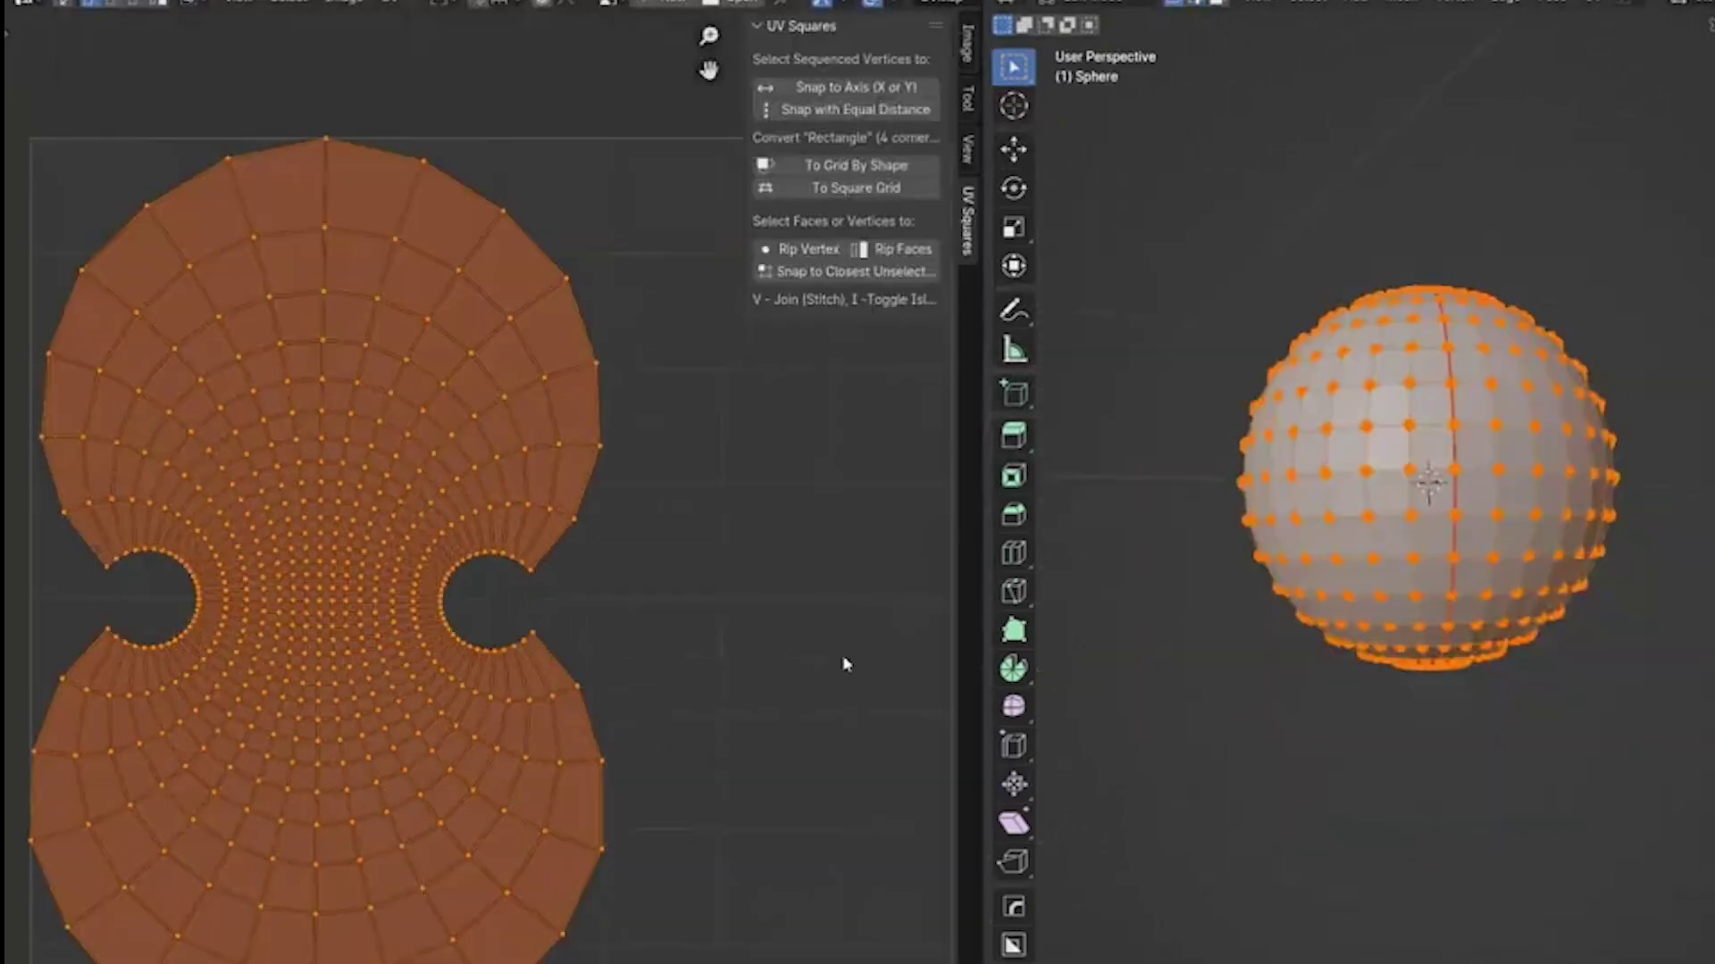
pyautogui.scroll(-2, 842, 658)
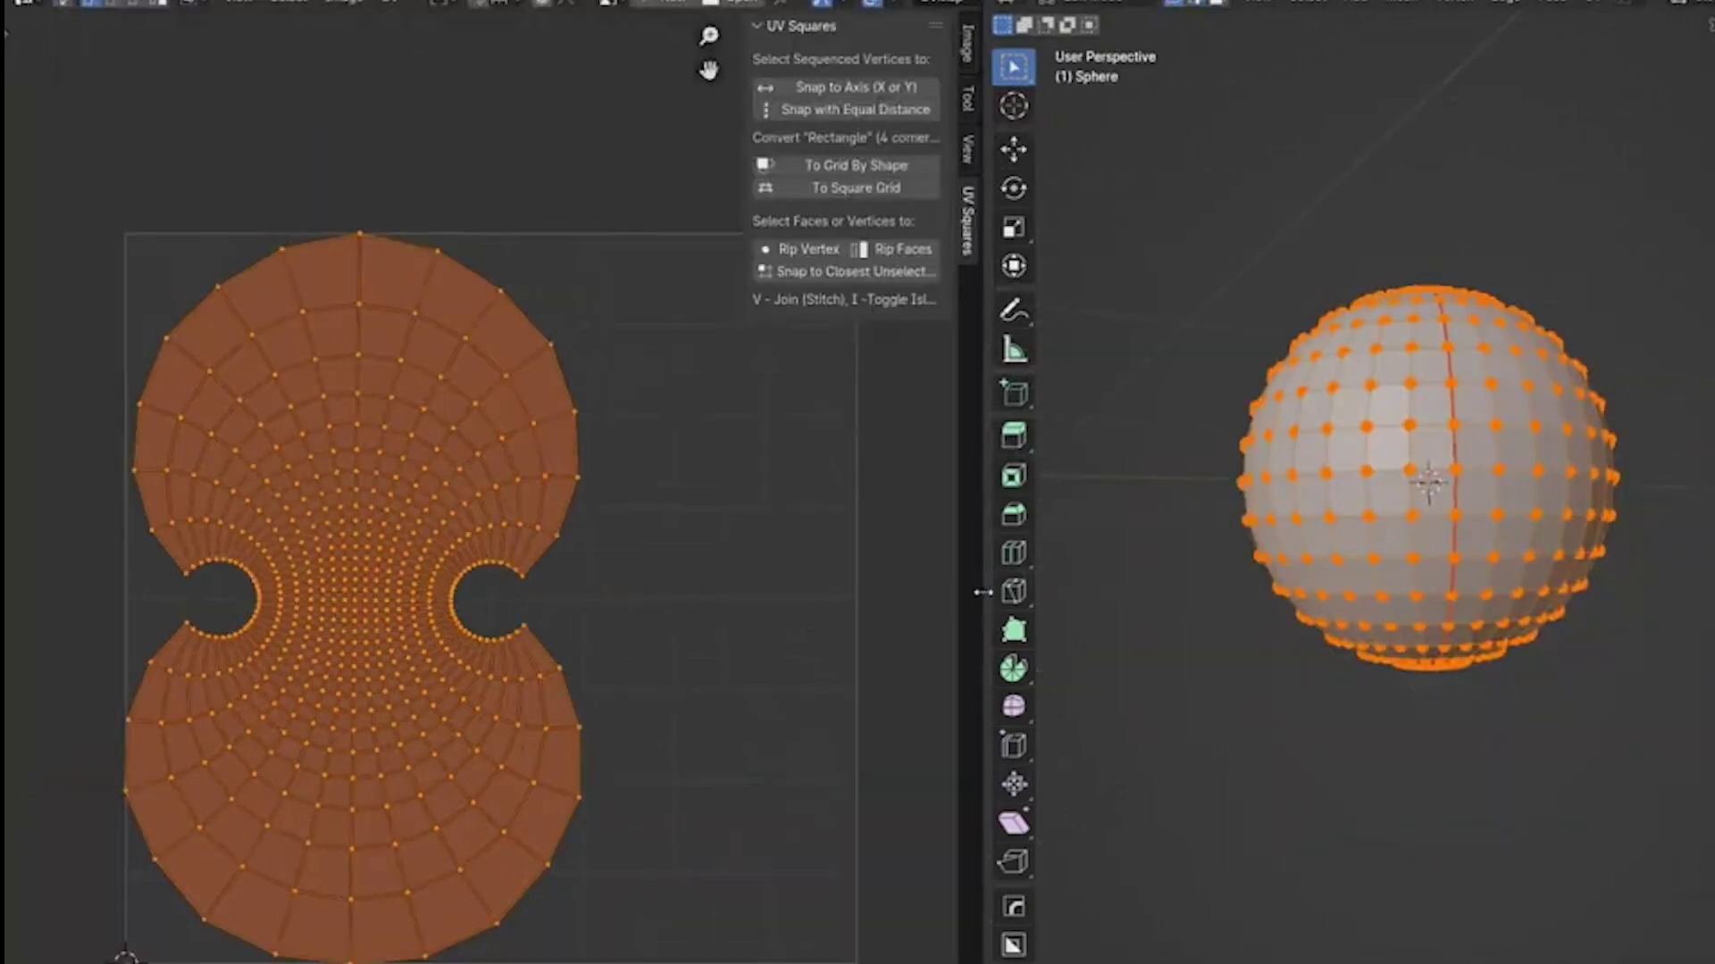
pyautogui.hotkey('ctrl', 'space')
pyautogui.scroll(2, 1205, 585)
pyautogui.click(1684, 164)
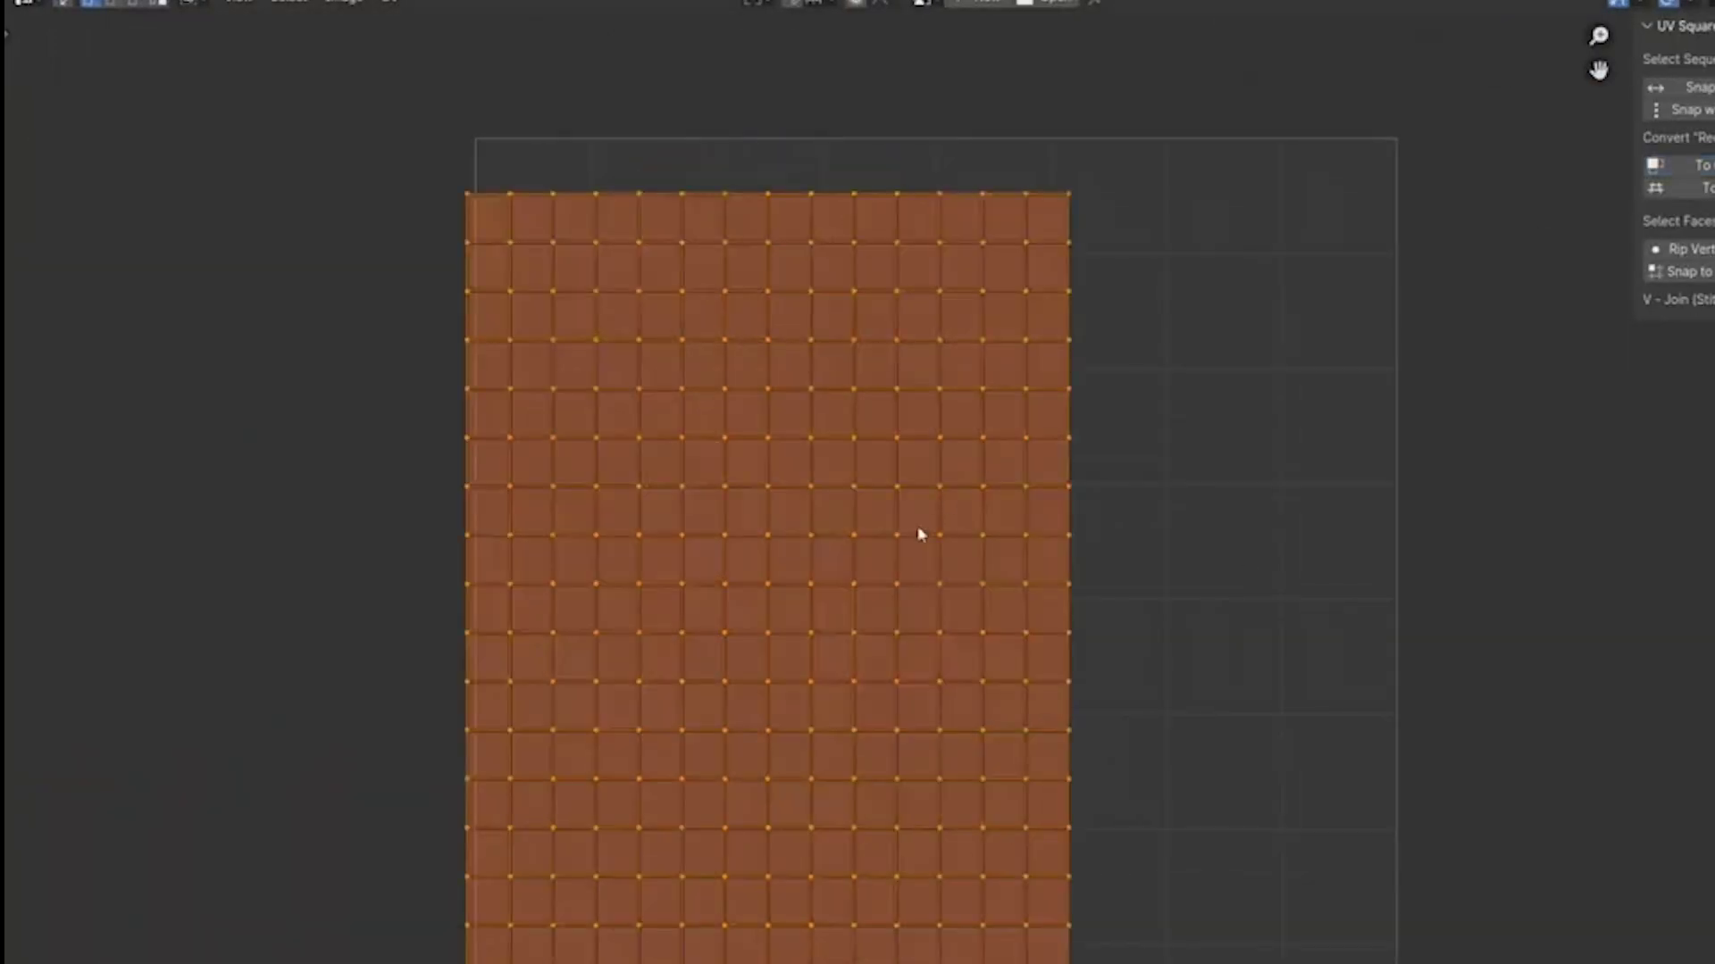
pyautogui.scroll(-3, 1213, 701)
pyautogui.scroll(4, 924, 494)
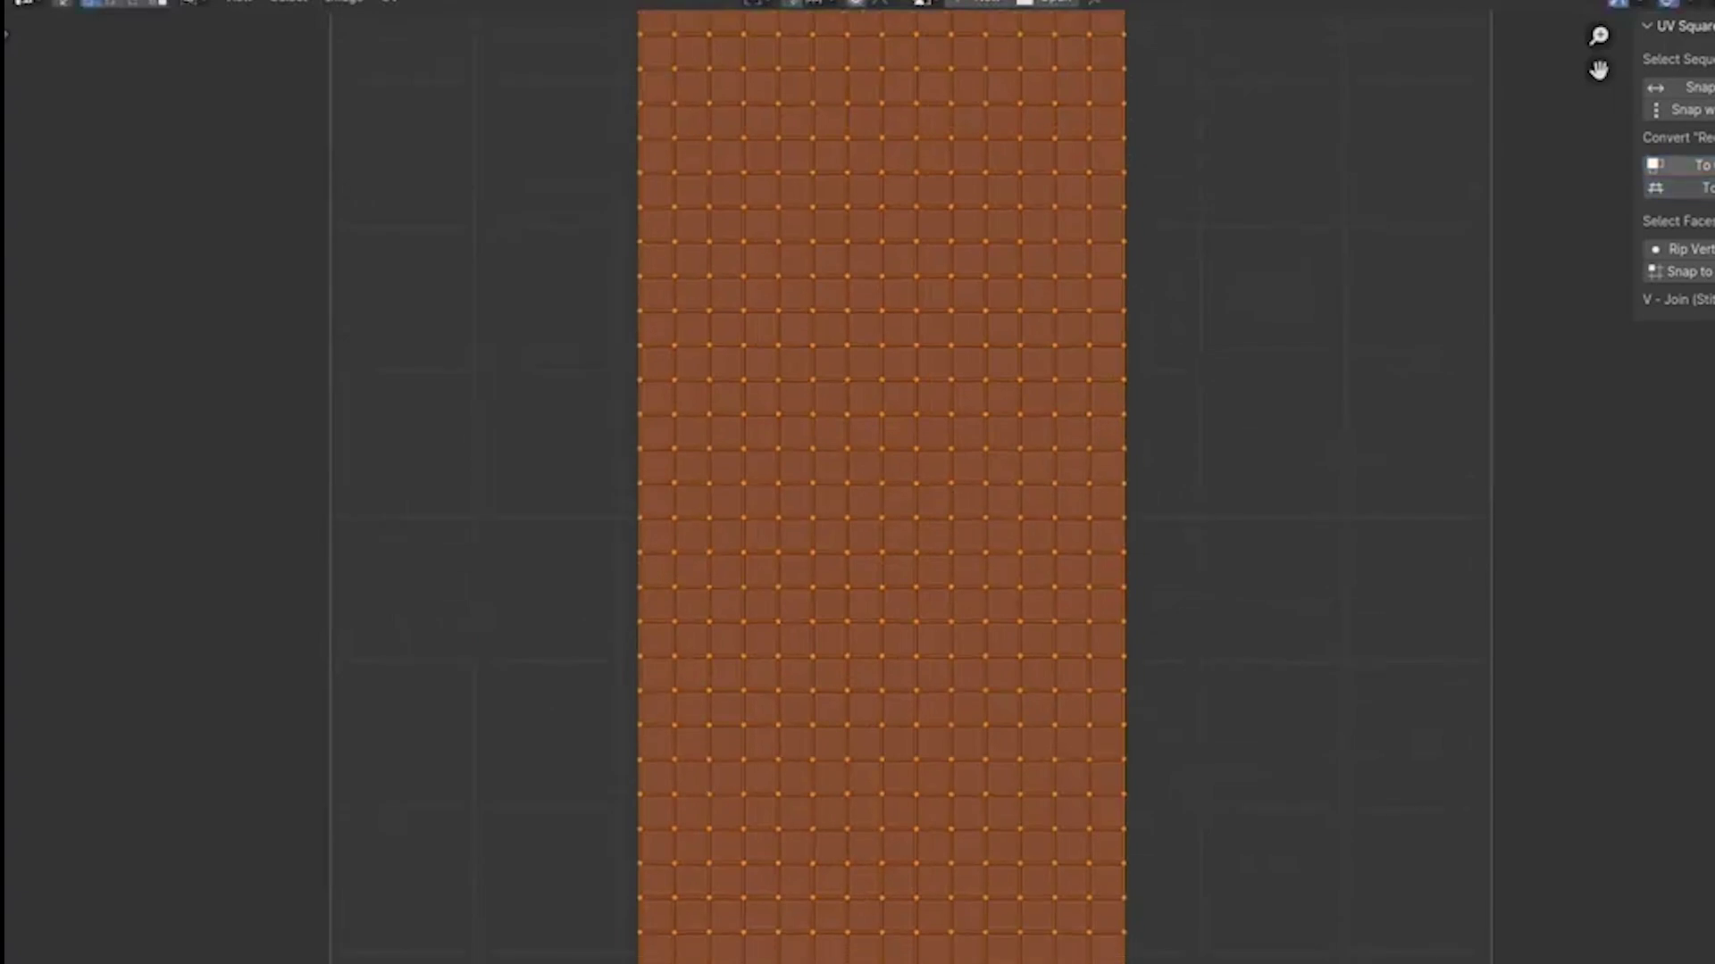
pyautogui.scroll(-2, 1298, 340)
pyautogui.hotkey('ctrl', 'z')
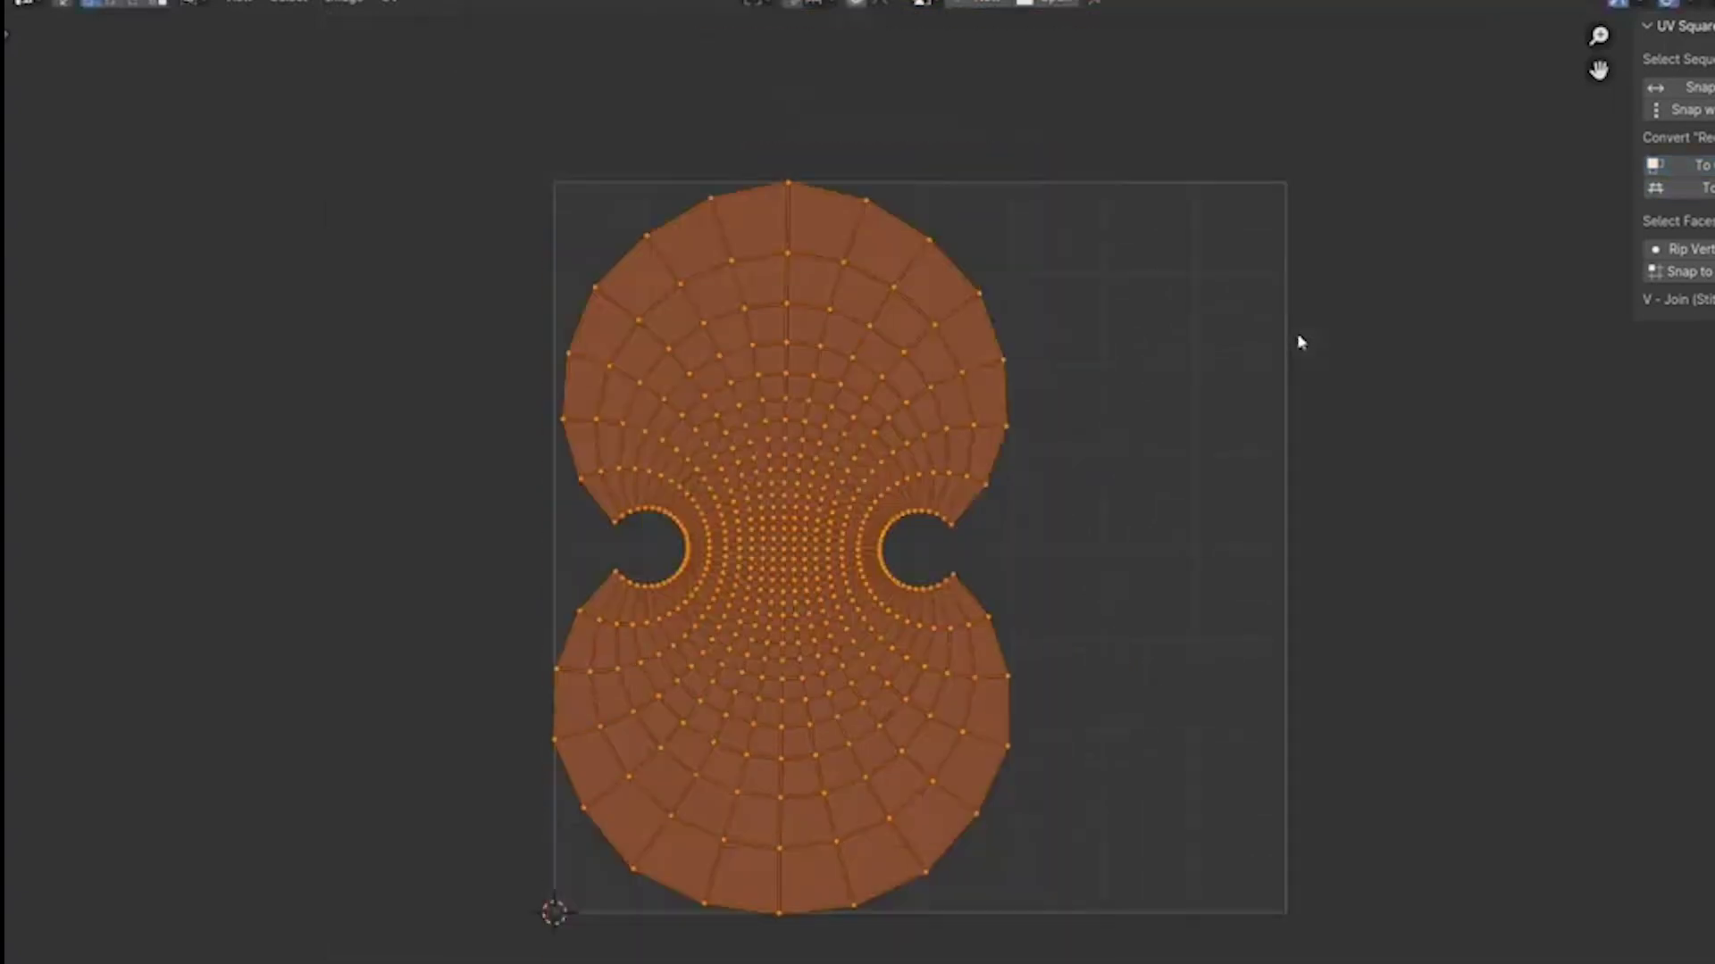
pyautogui.hotkey('ctrl', 'shift', 'z')
pyautogui.hotkey('ctrl', 'space')
# - Apply the notched cylinder's transforms, unwrap it, and enlarge its UV island
pyautogui.press('Tab')
pyautogui.hotkey('ctrl', 'a')
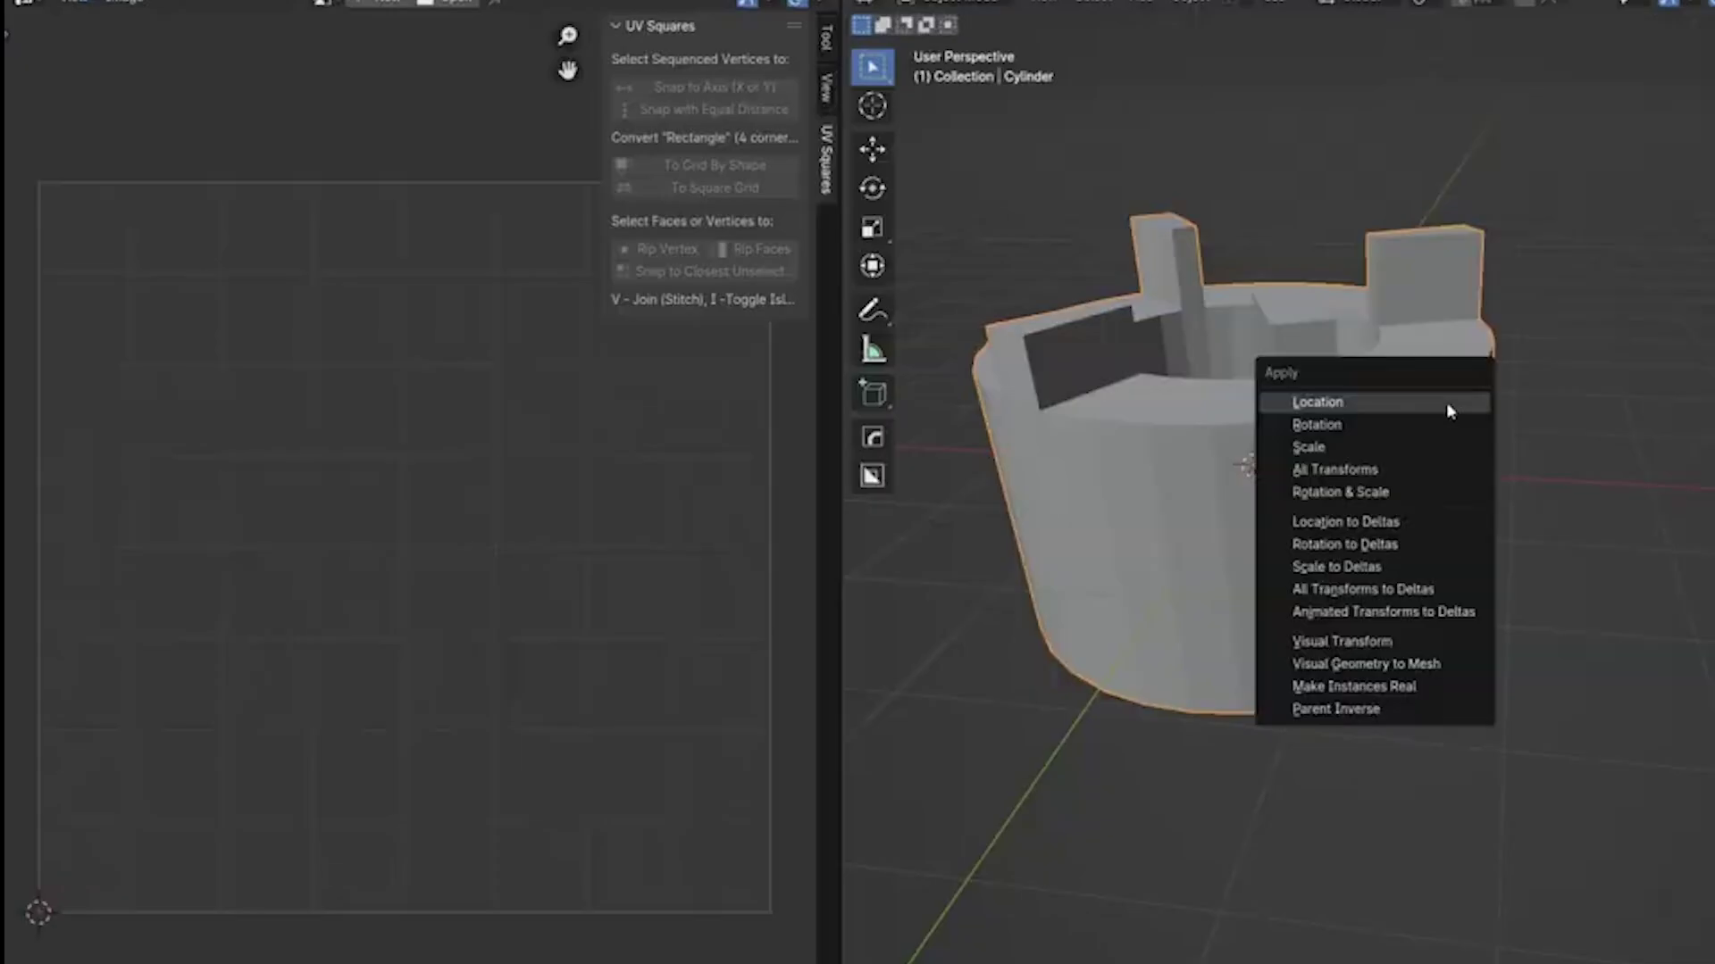
pyautogui.click(1445, 402)
pyautogui.press('Tab')
pyautogui.press('u')
pyautogui.click(1410, 449)
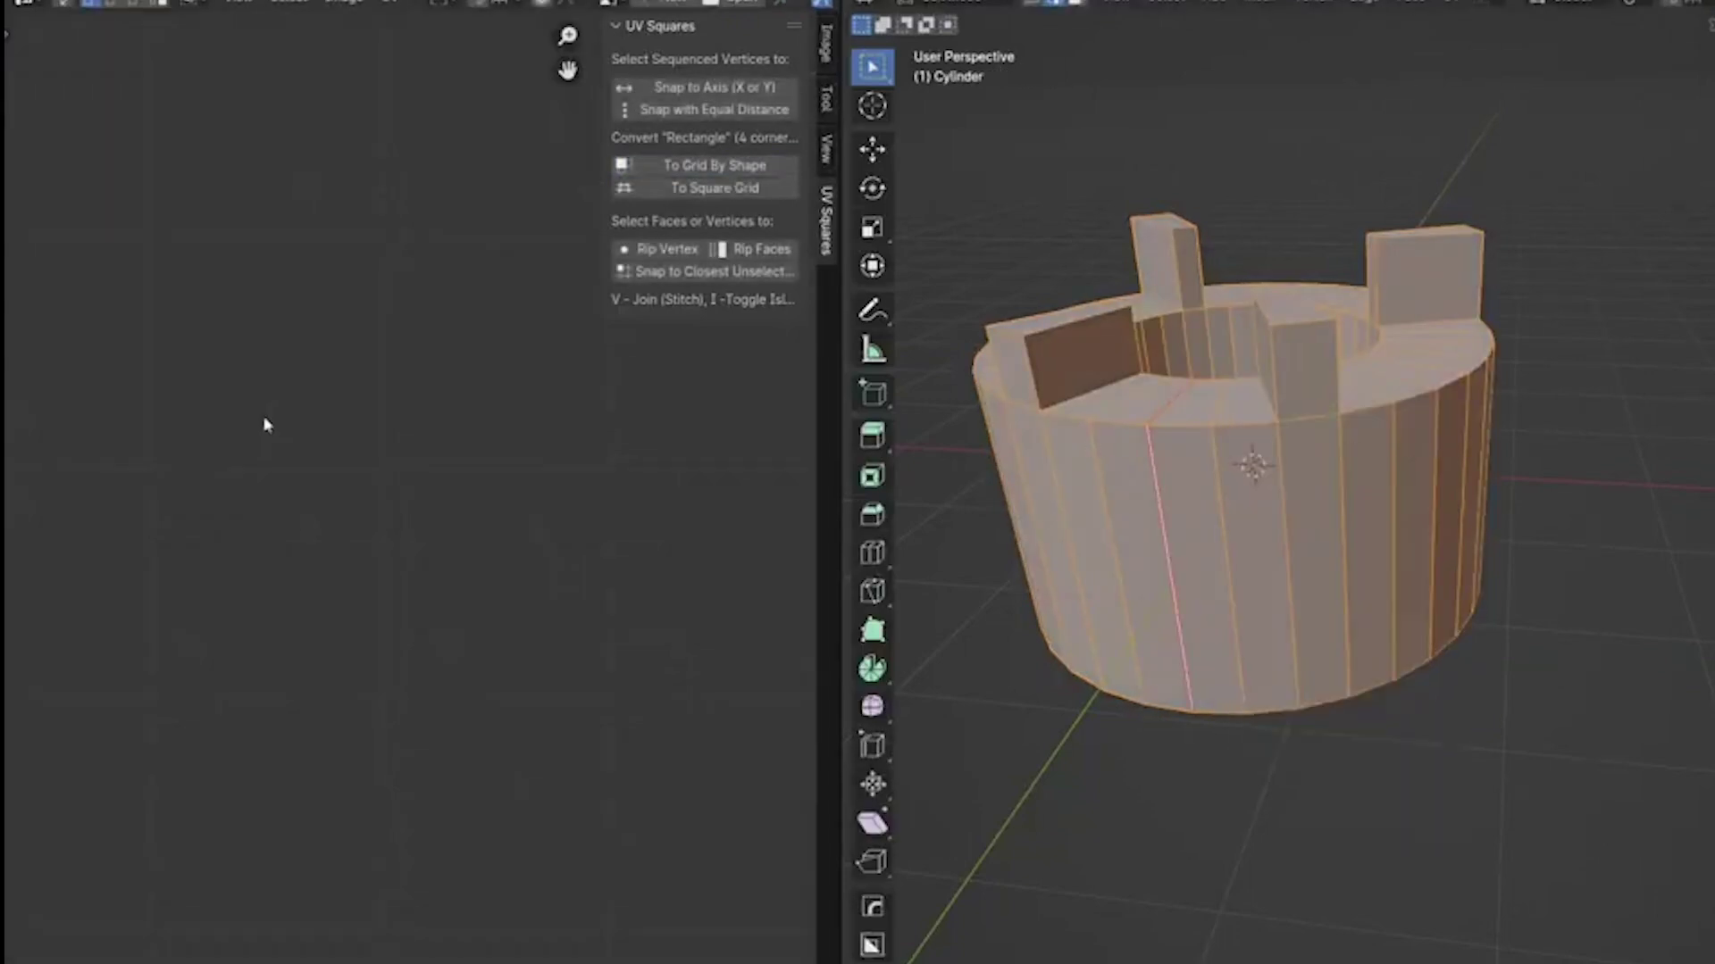
pyautogui.click(384, 567)
pyautogui.scroll(-1, 497, 579)
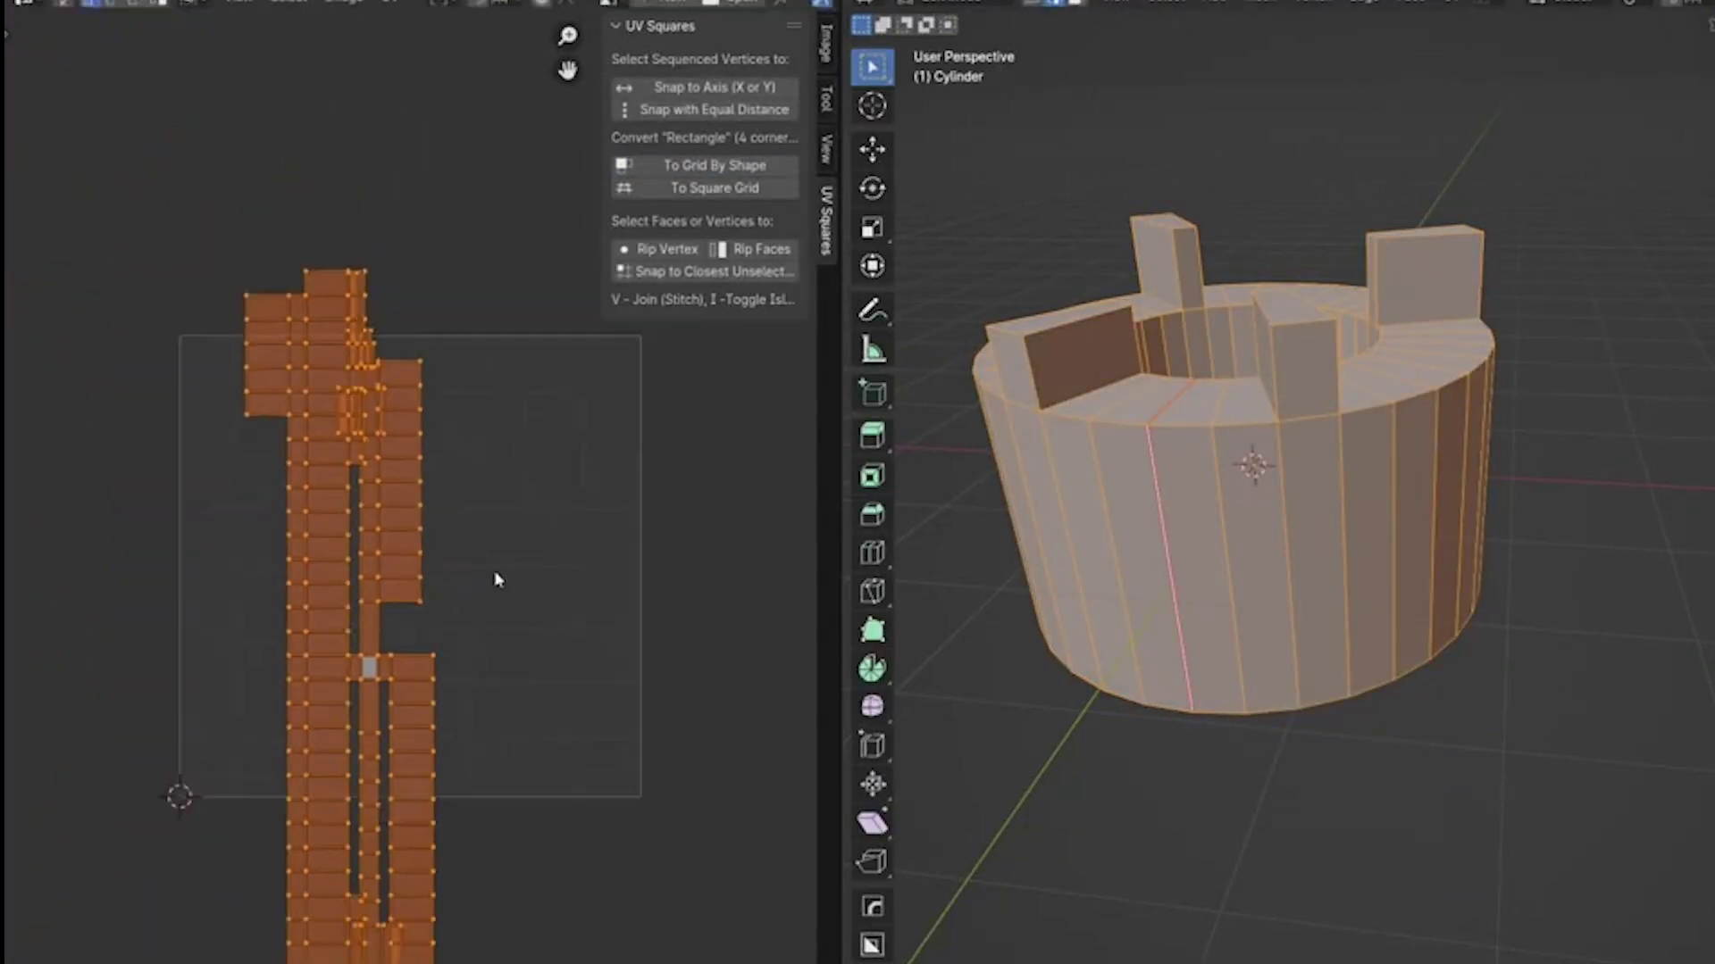
# - Set metal Shift X 0.300, Shift Y 0.500, Debug into Base Color; grass Shift Y 0.600, Border Blend 6.000
pyautogui.press('u')
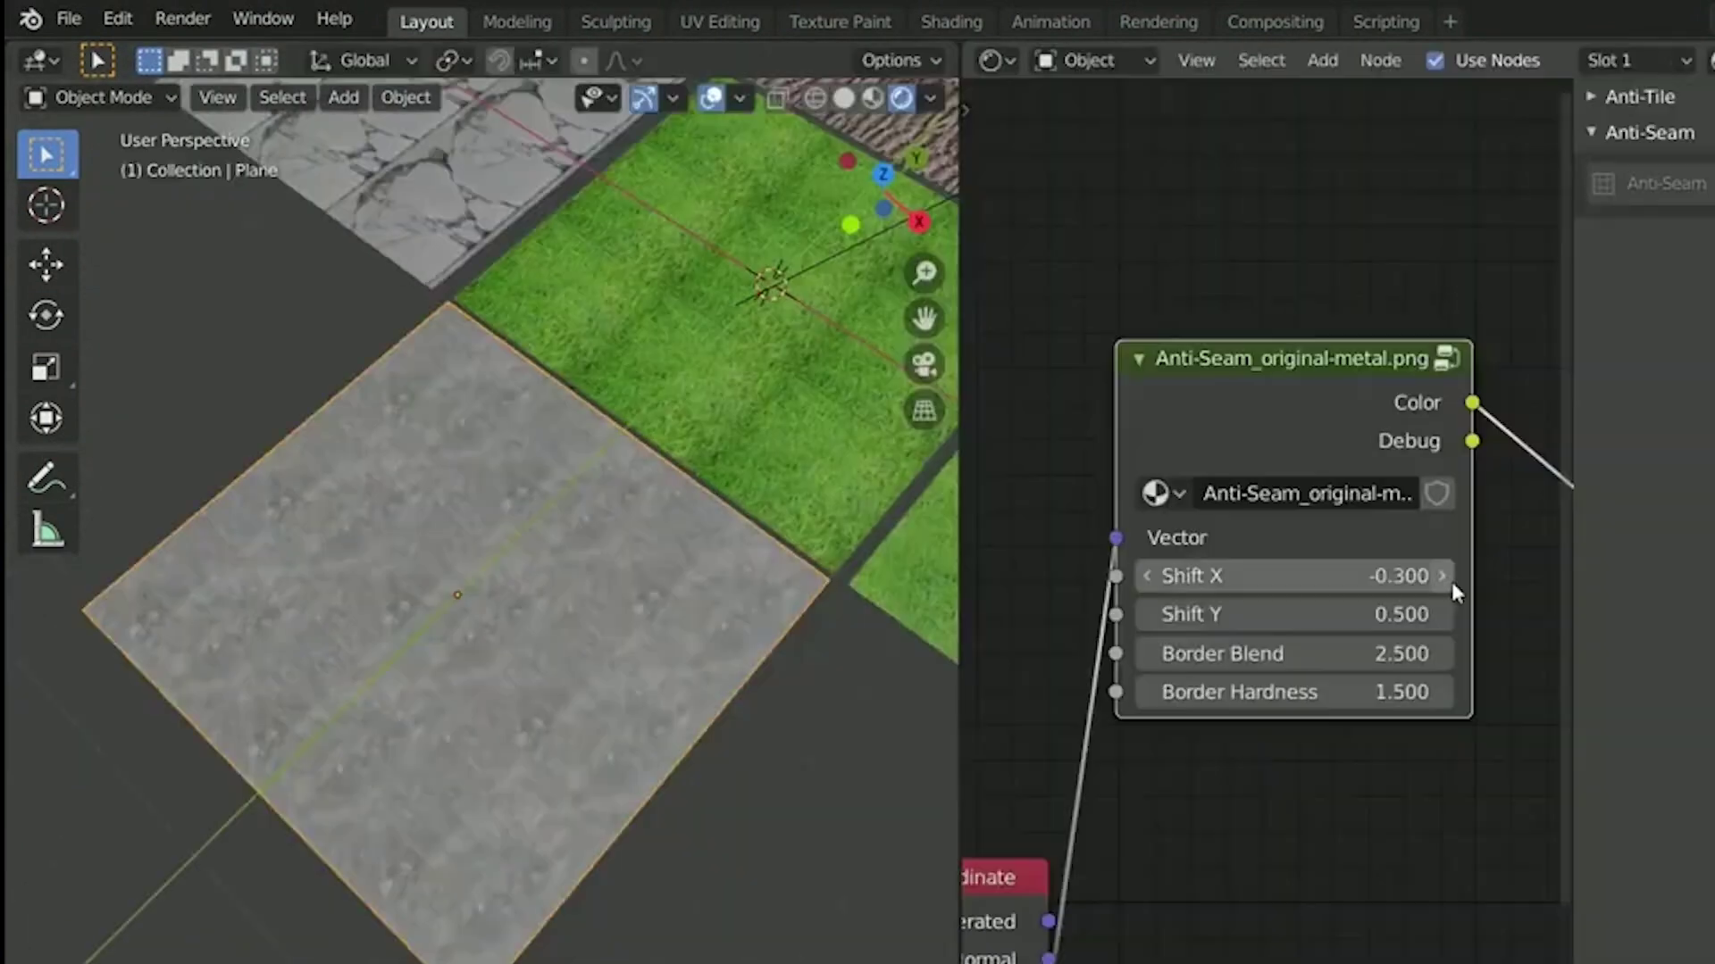
pyautogui.press('BackSpace')
pyautogui.scroll(2, 669, 557)
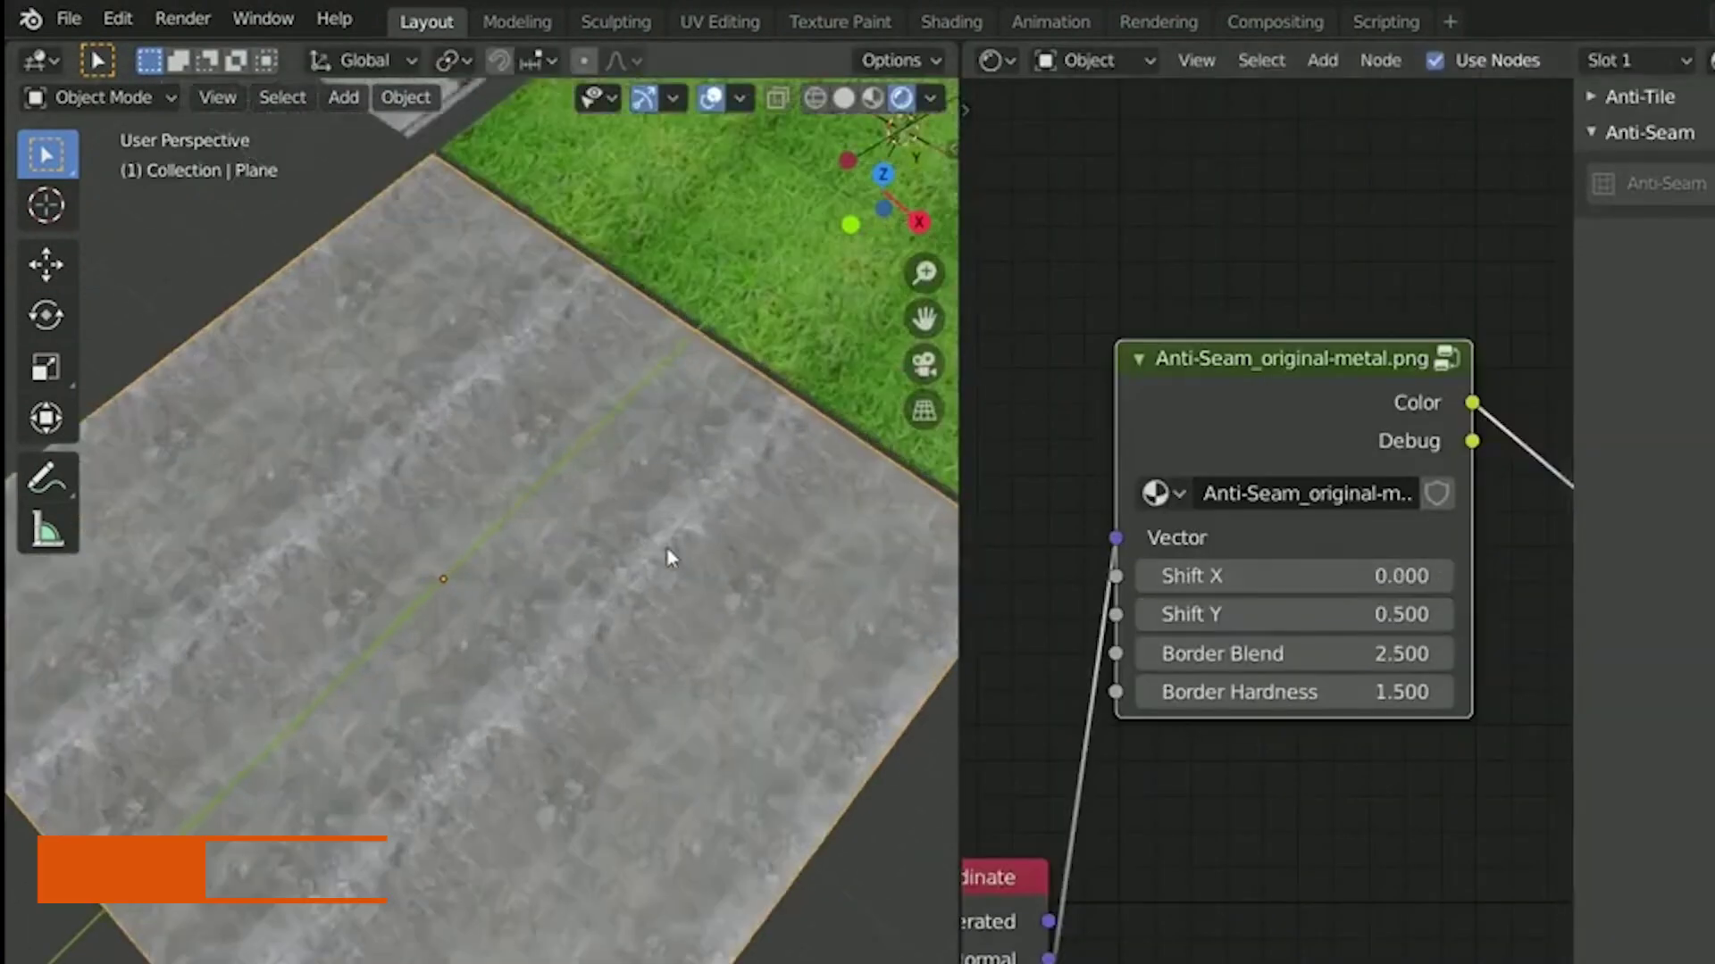
pyautogui.moveTo(1295, 576); pyautogui.dragTo(1331, 576)
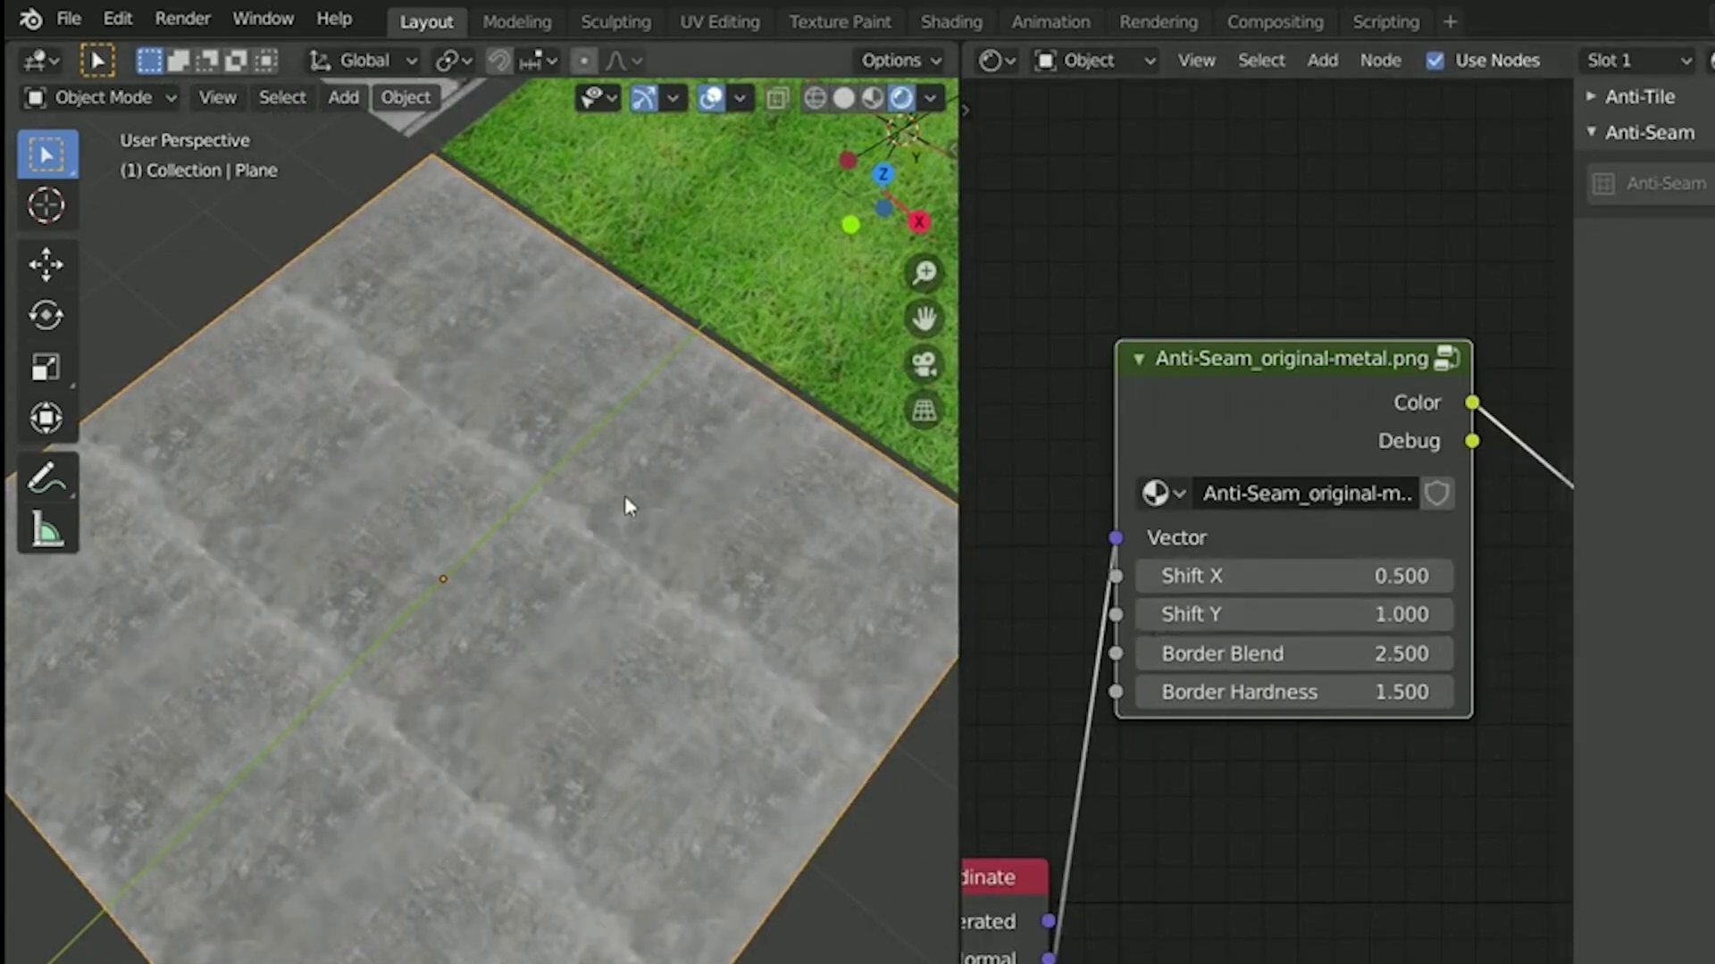
pyautogui.moveTo(1295, 615); pyautogui.dragTo(1223, 655)
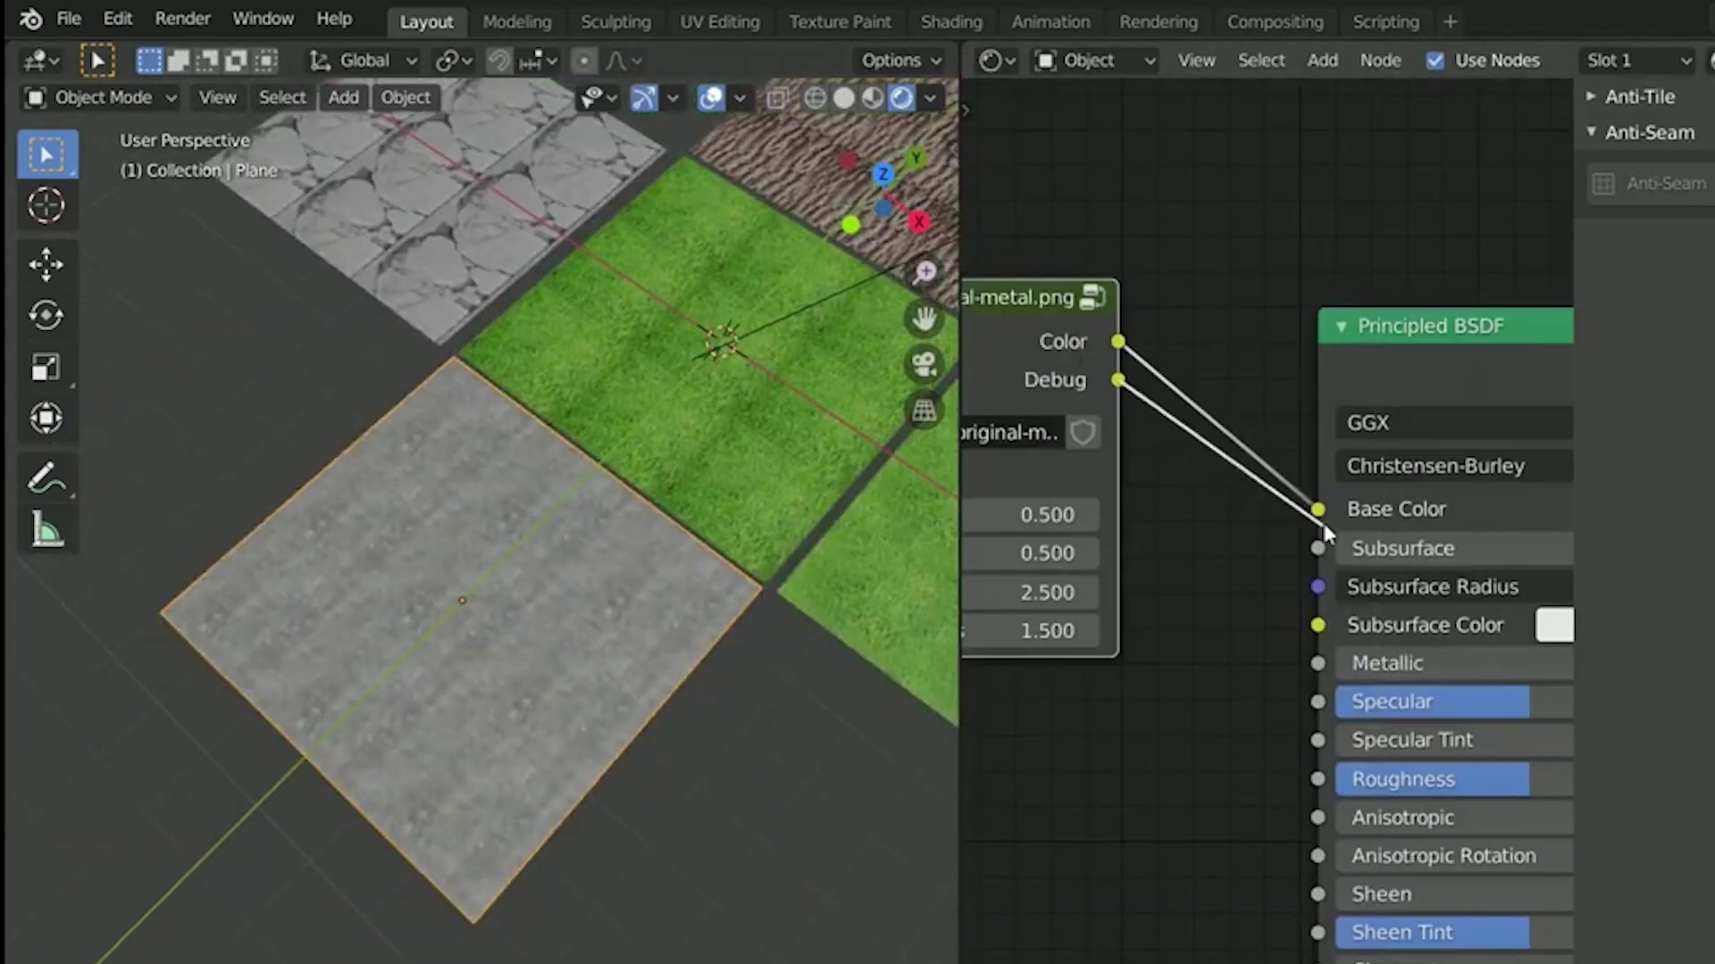
pyautogui.moveTo(1326, 534); pyautogui.dragTo(1319, 511)
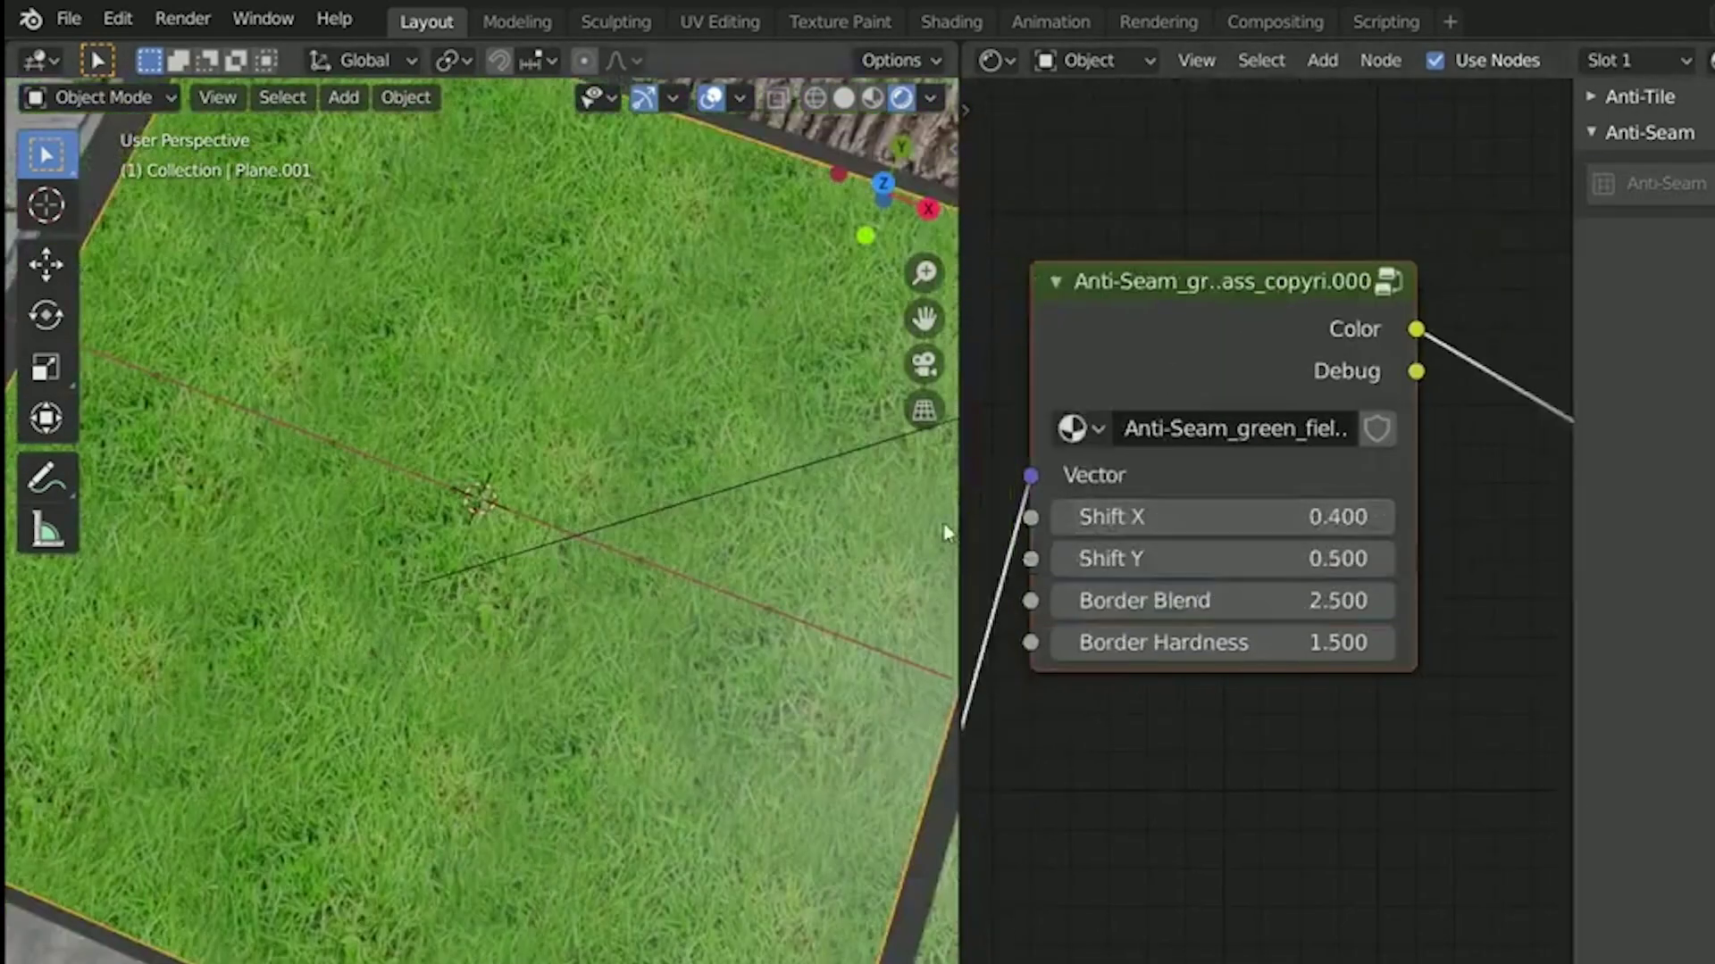
pyautogui.click(1382, 559)
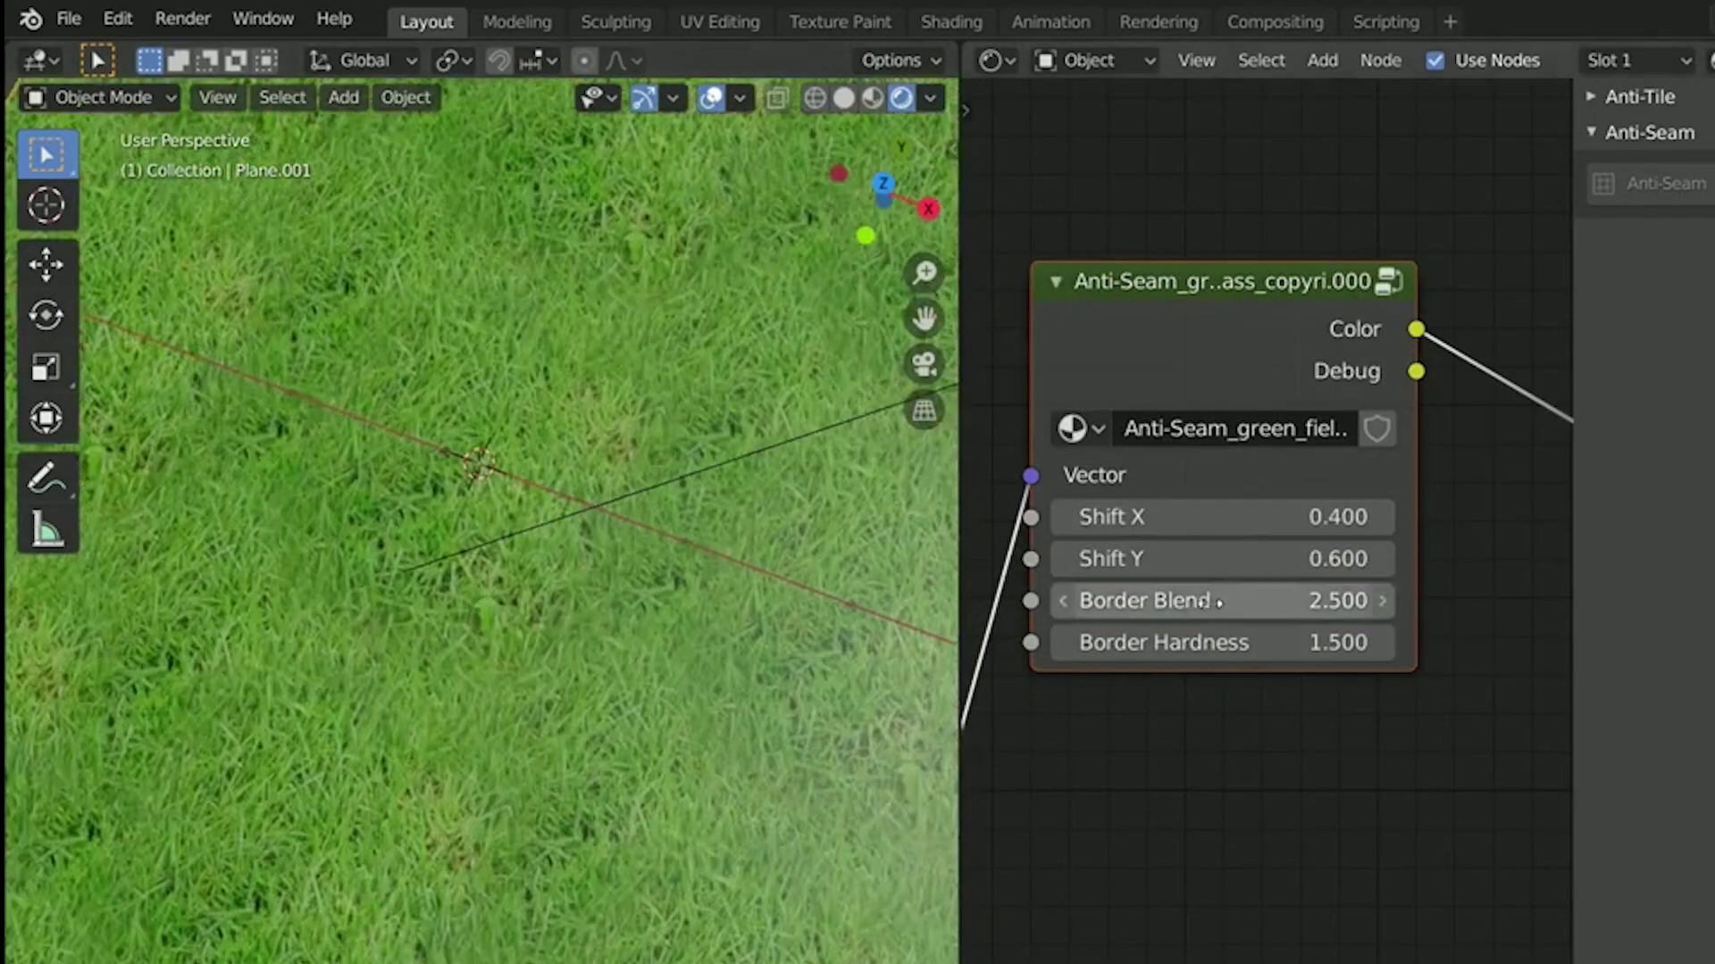
pyautogui.moveTo(1219, 603)
pyautogui.mouseDown()
pyautogui.moveTo(1282, 604)
pyautogui.moveTo(1219, 601)
pyautogui.mouseUp()
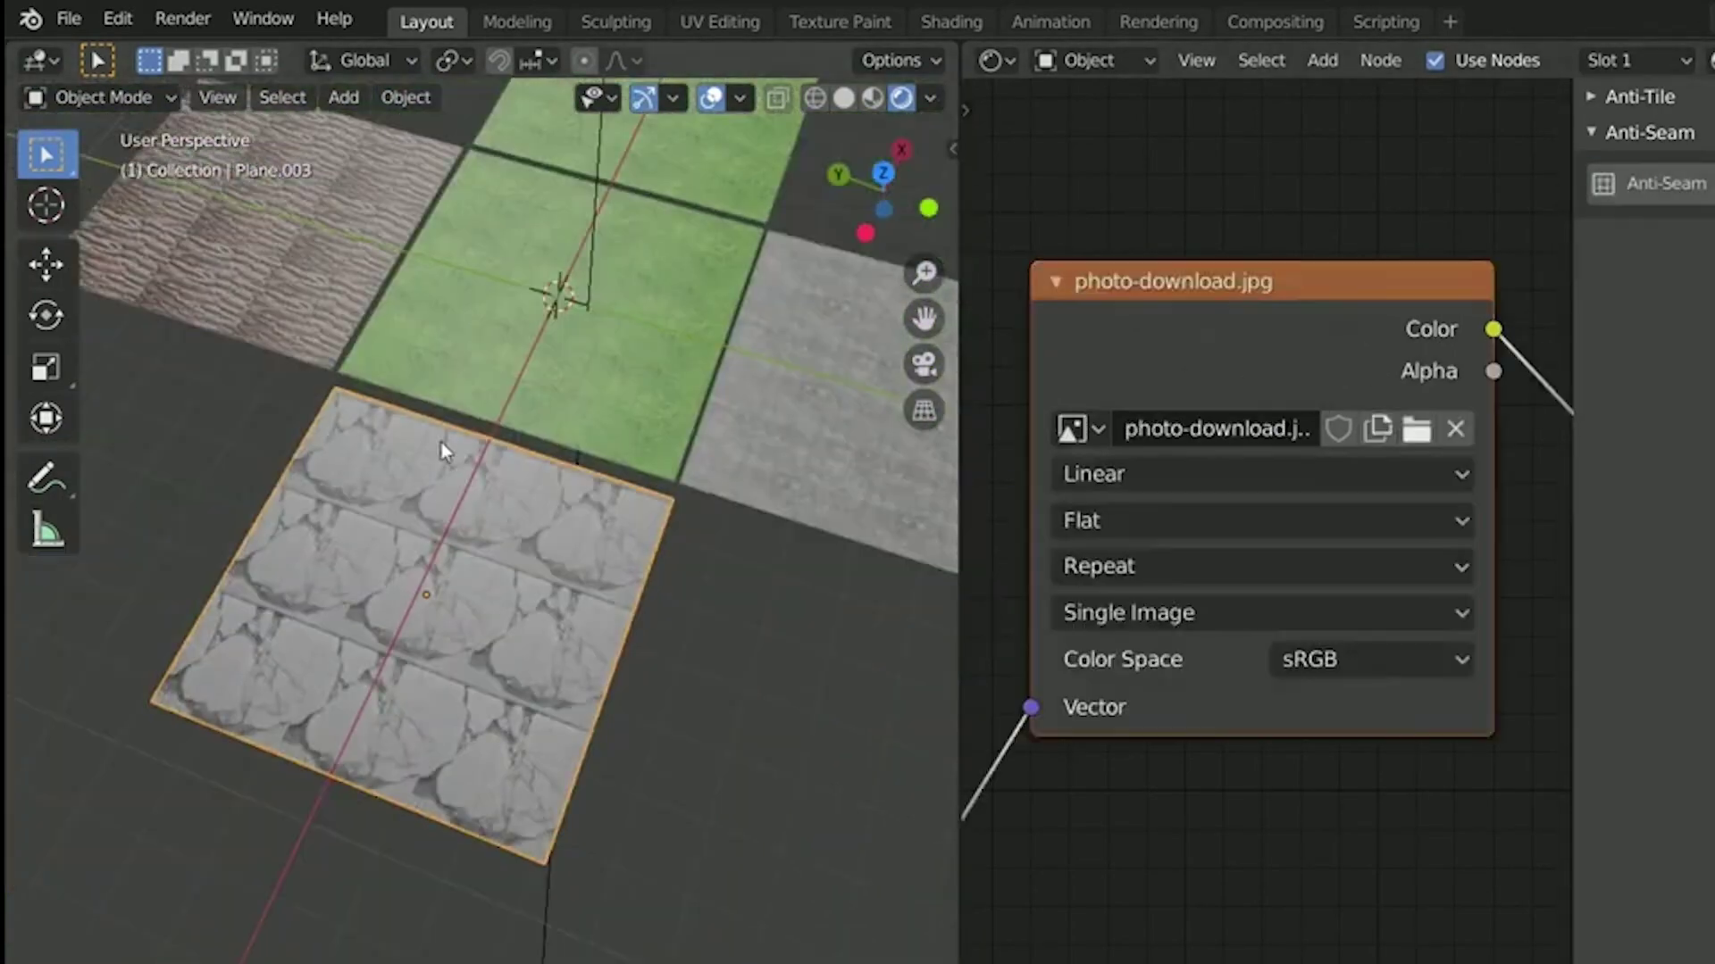
# - Load bark.png into the image node and convert it to an Anti-Seam texture
pyautogui.click(1087, 428)
pyautogui.click(1122, 478)
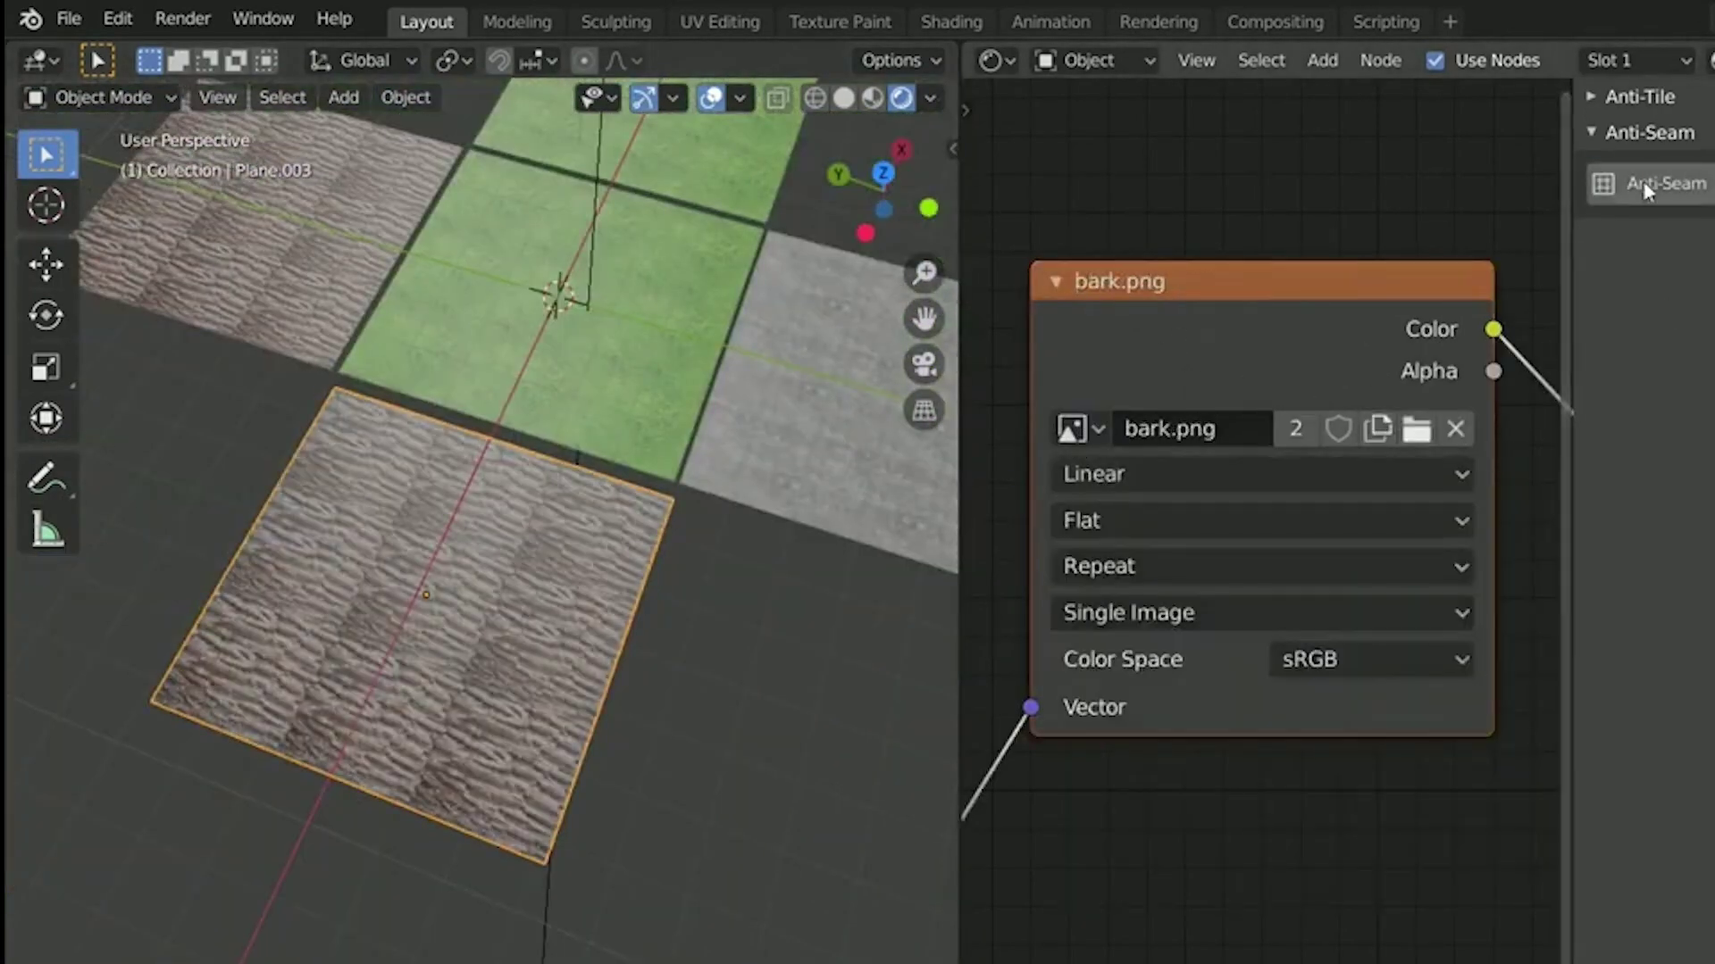
pyautogui.click(1645, 183)
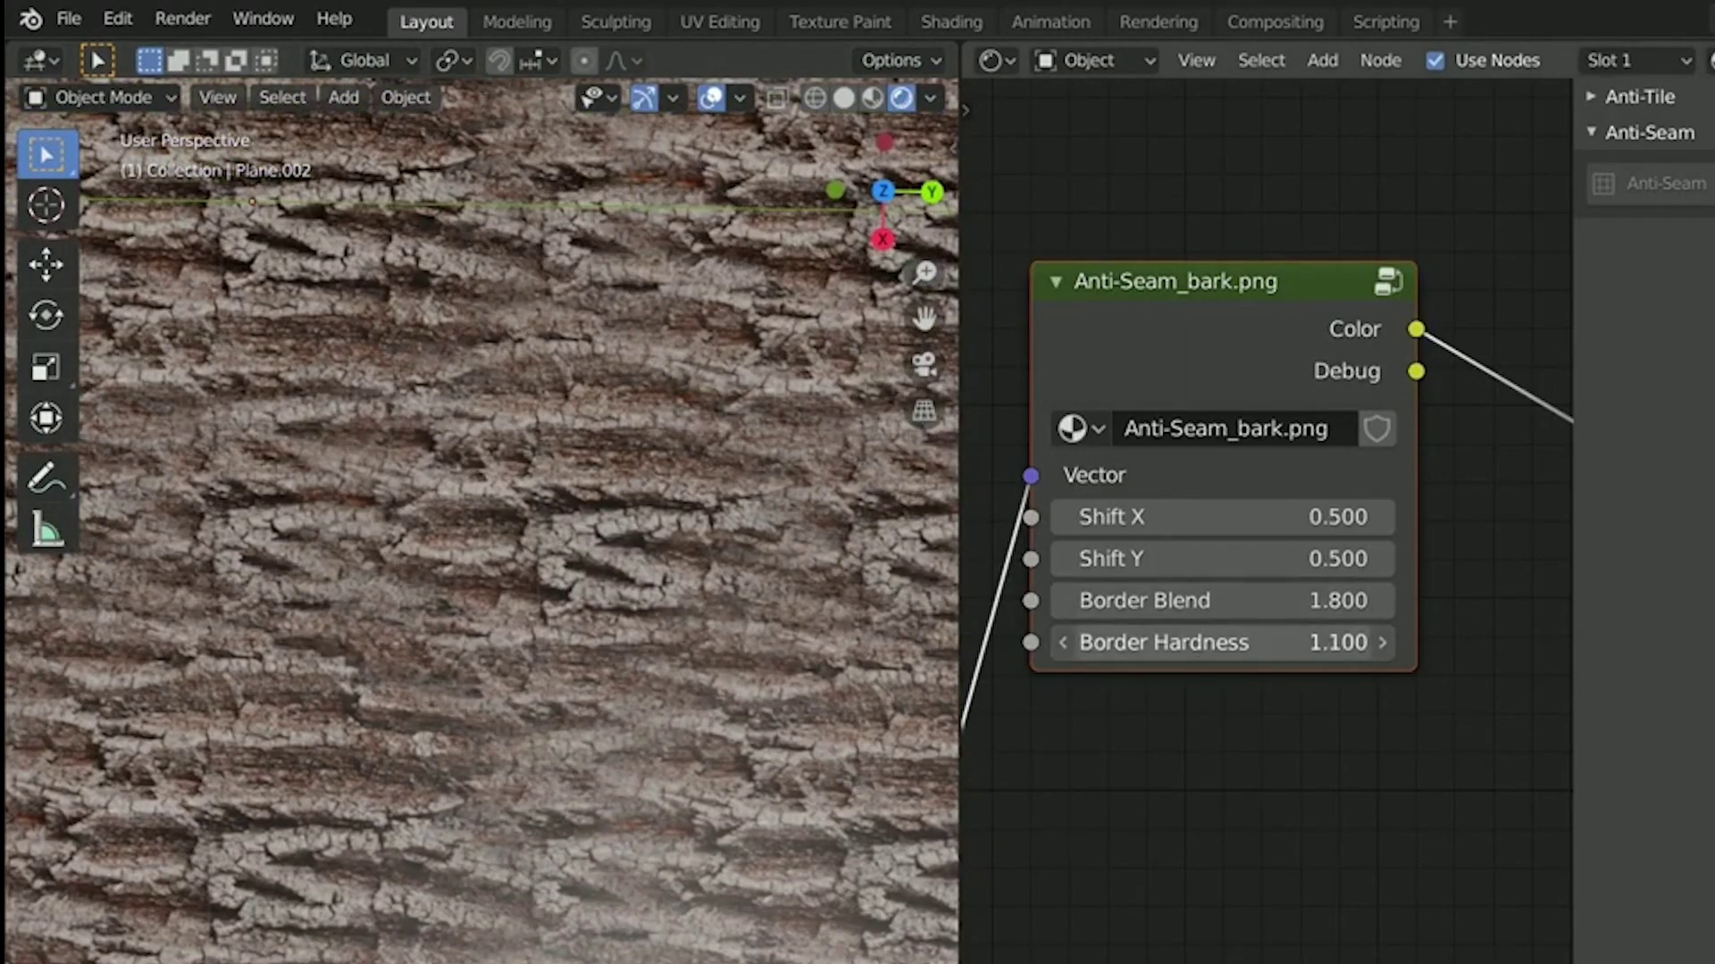
# - Stretch the Buildify plane along X and widen its footprint along X in Edit Mode
pyautogui.press('s')
pyautogui.press('x')
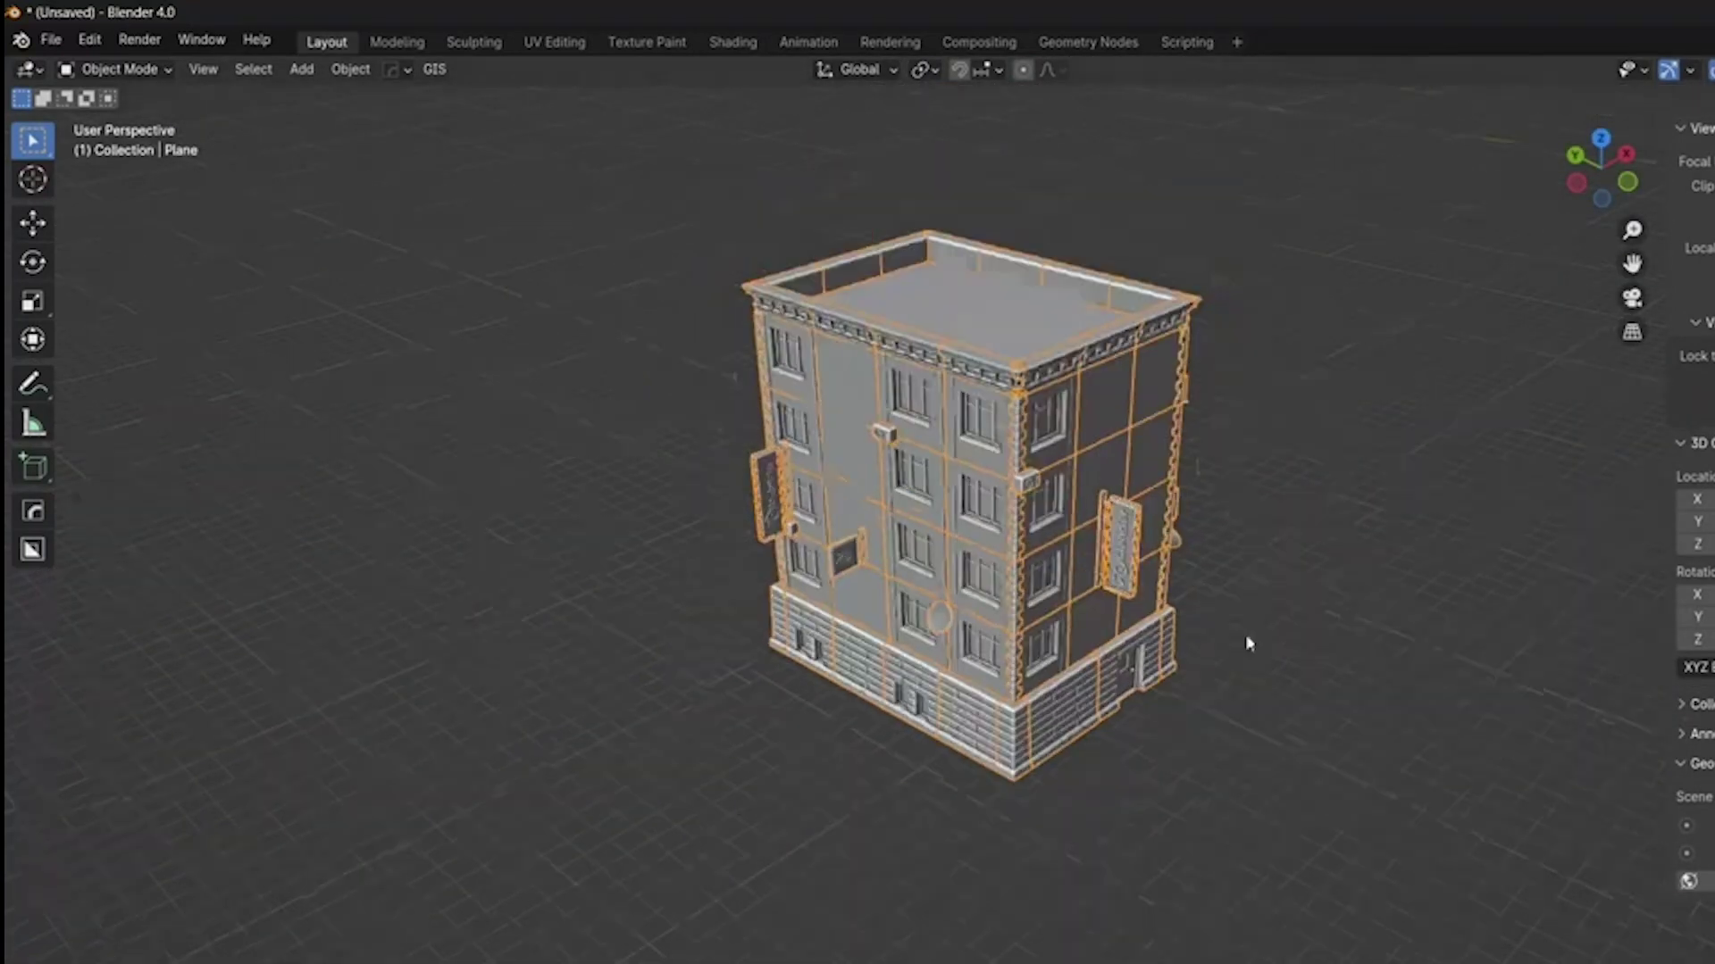
pyautogui.press('Tab')
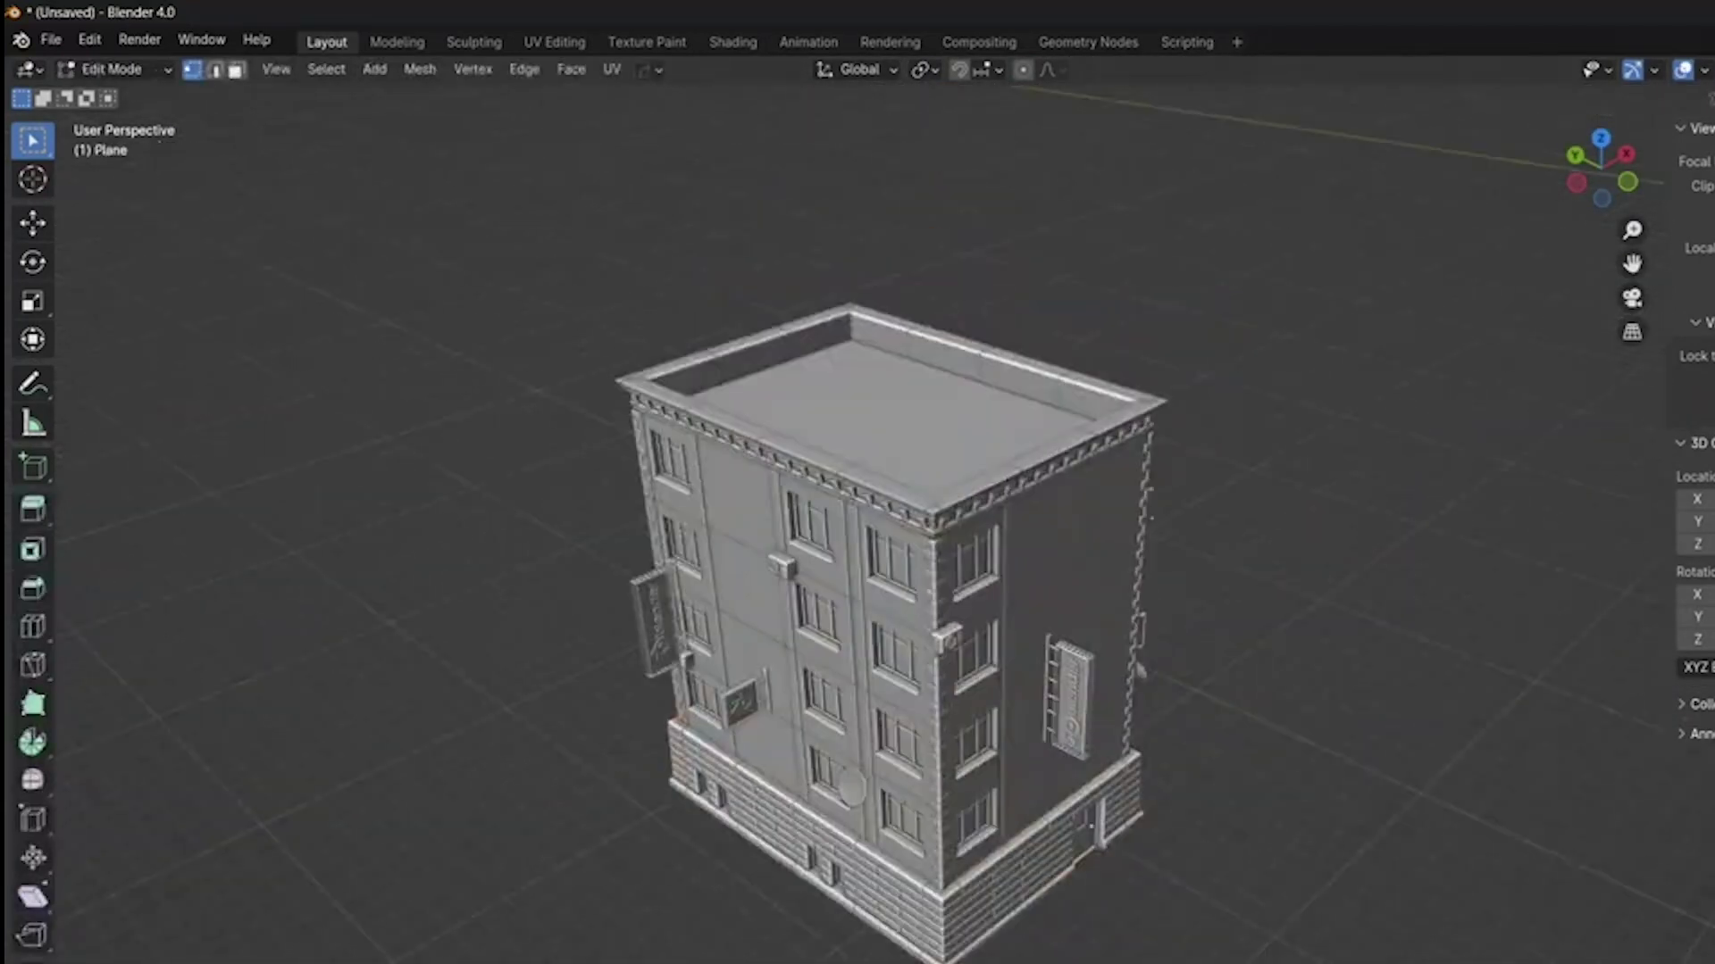
pyautogui.press('g')
pyautogui.press('x')
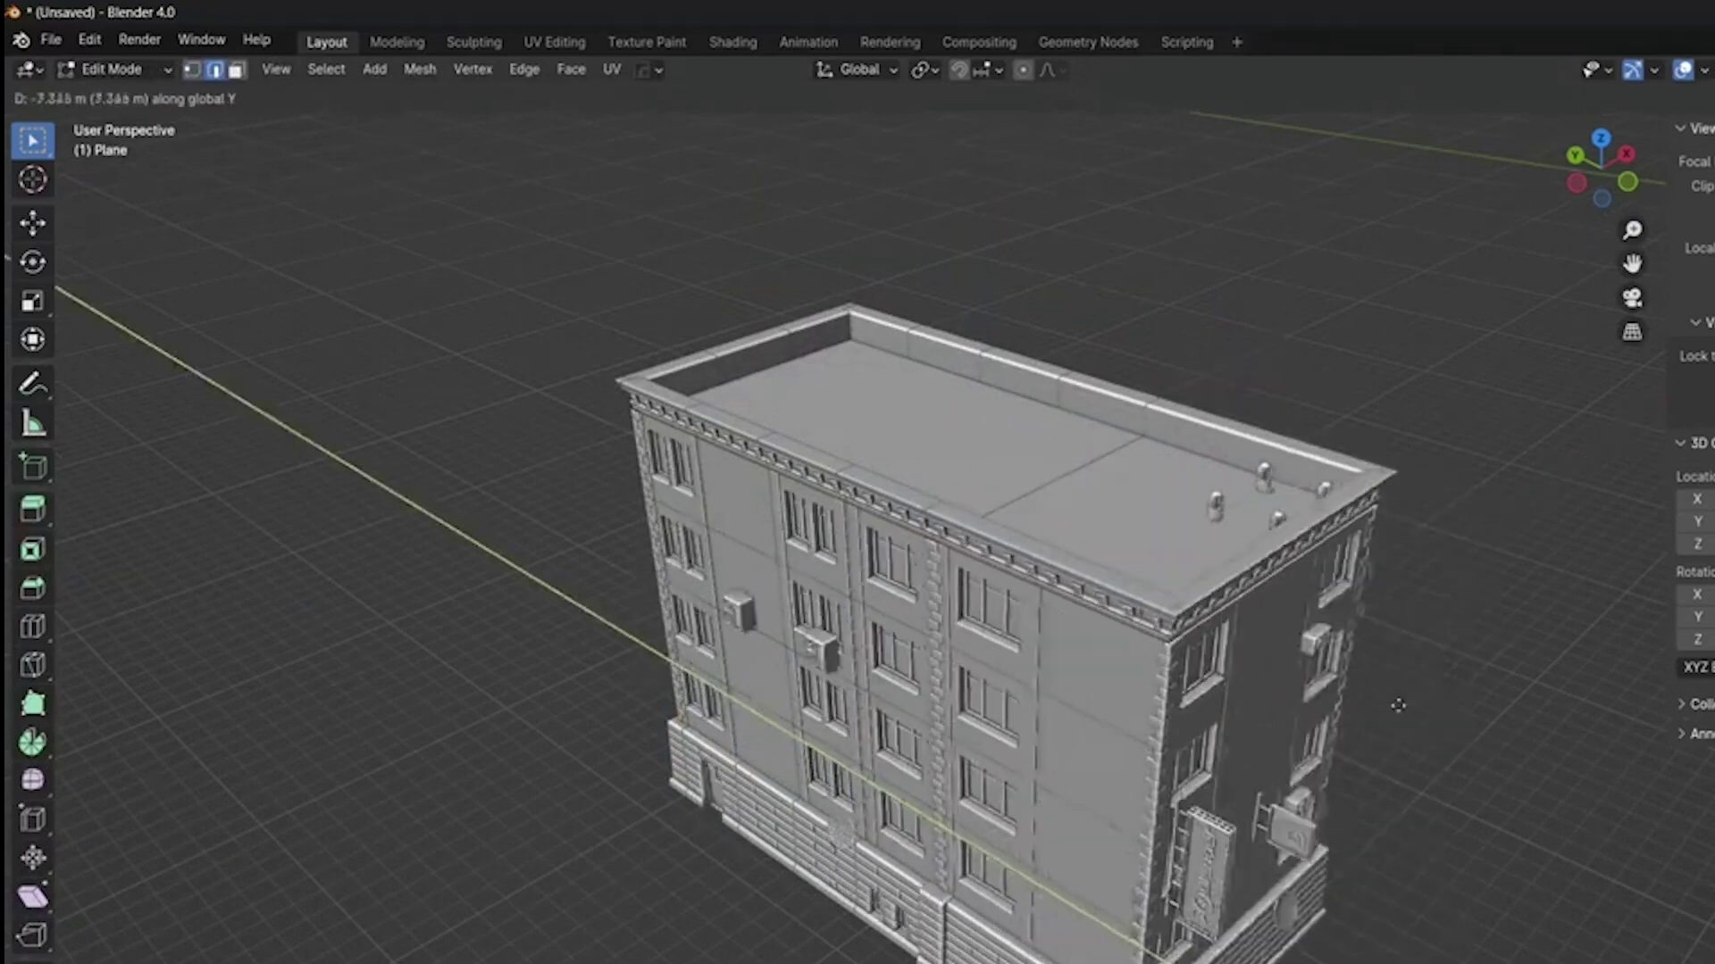
pyautogui.click(1393, 692)
# - Move more of the building's footprint along Y and confirm the extension
pyautogui.press('g')
pyautogui.press('x')
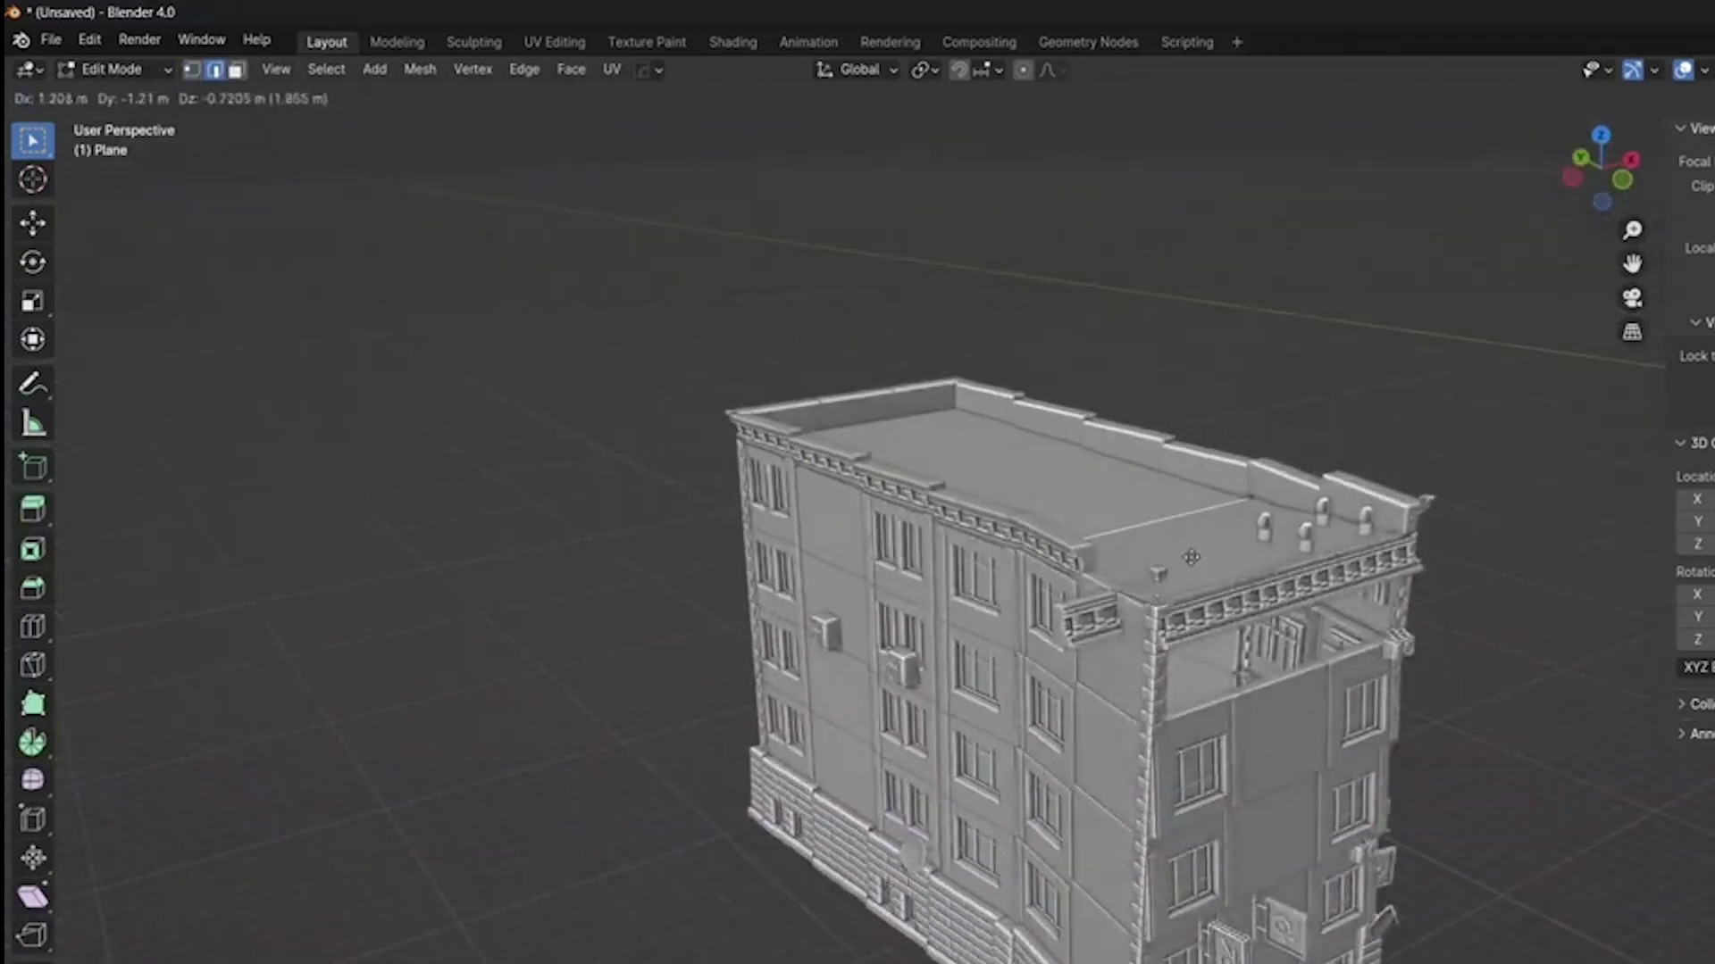
pyautogui.press('y')
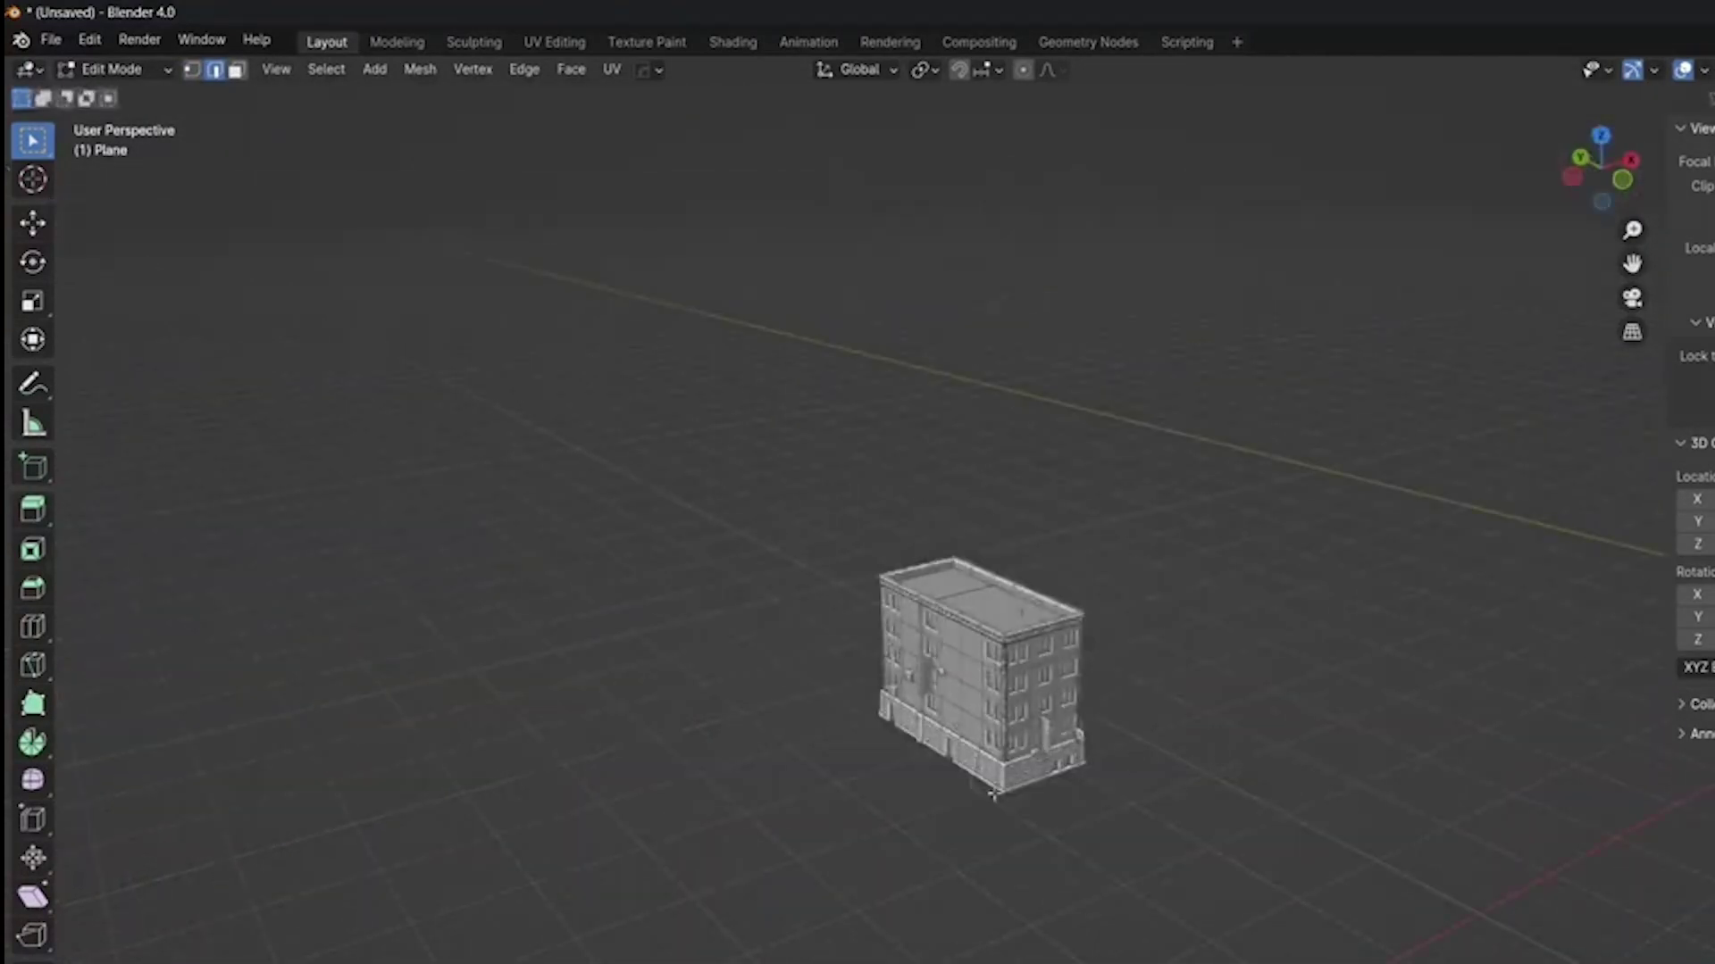
pyautogui.scroll(4, 993, 793)
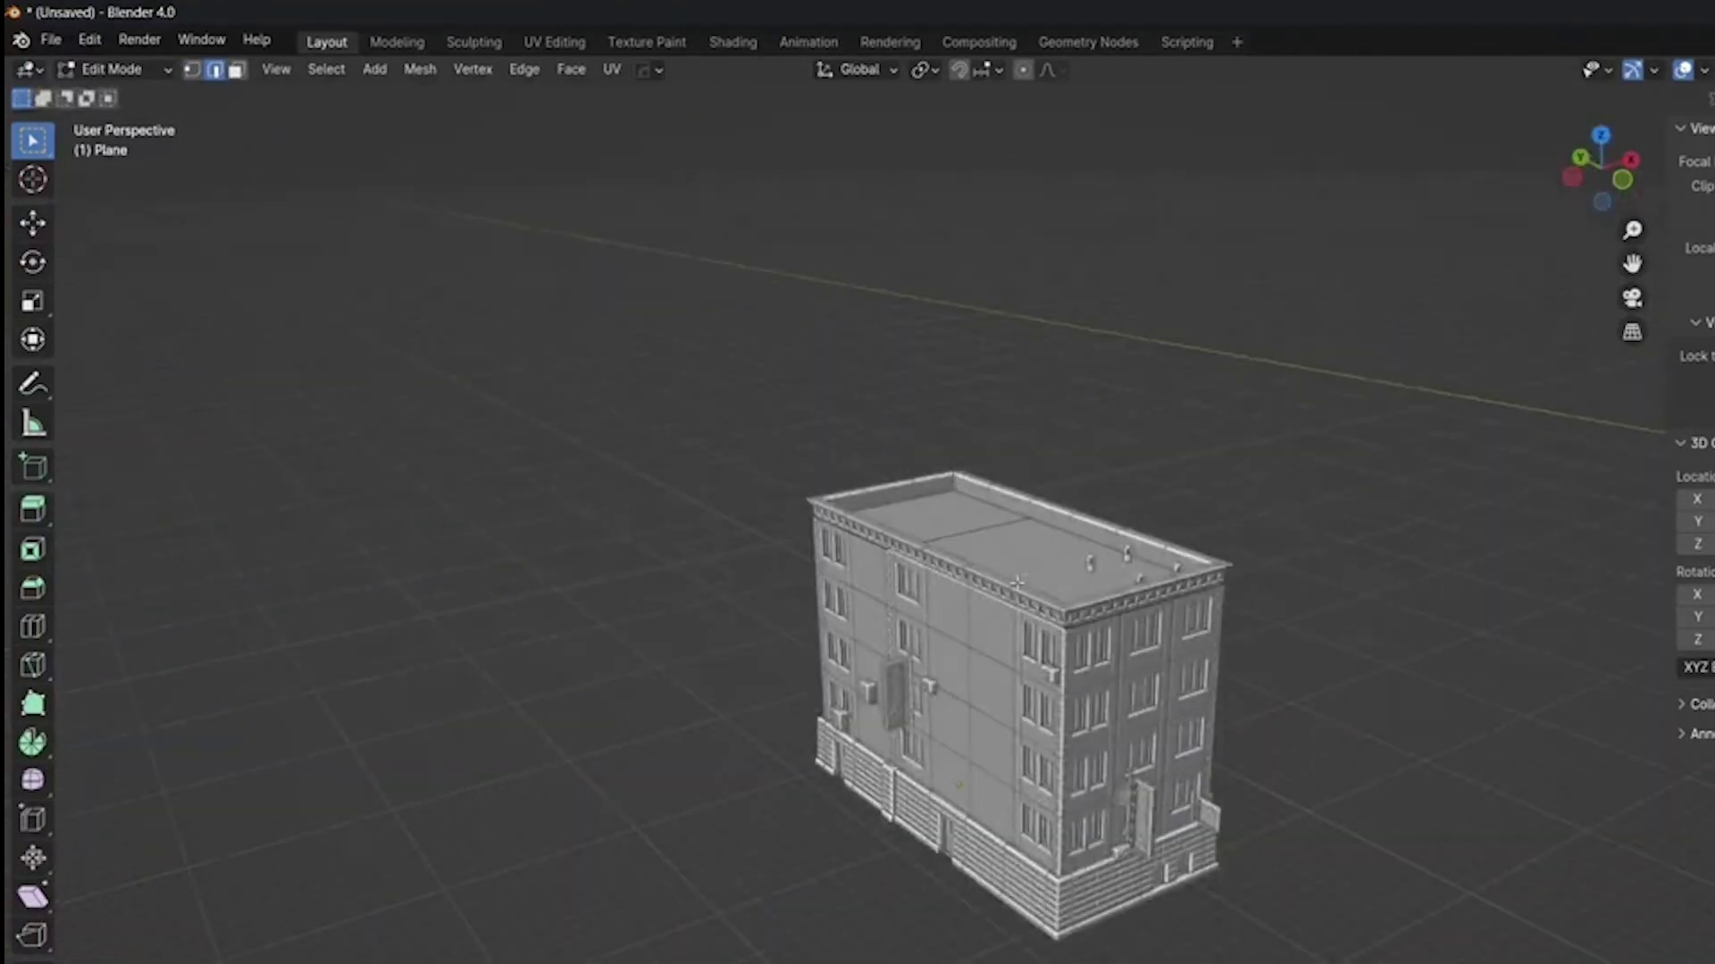
pyautogui.click(786, 650)
pyautogui.moveTo(1072, 750); pyautogui.dragTo(1143, 754, button='middle')
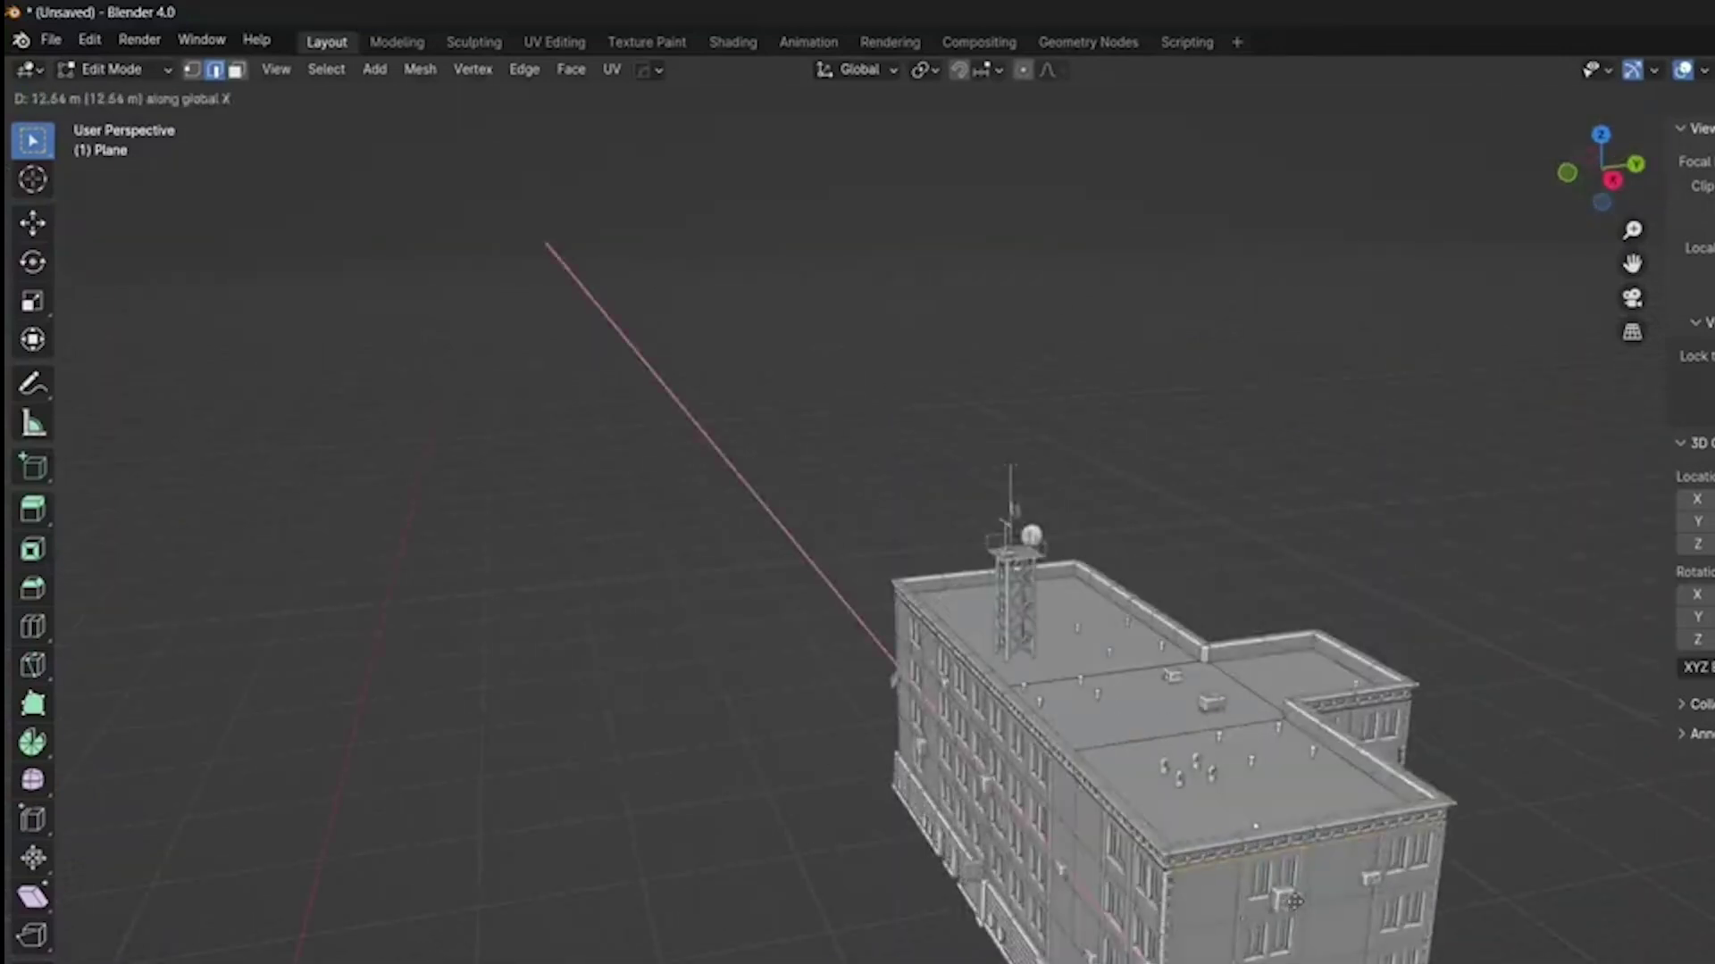
pyautogui.click(1293, 902)
# - Finish moving the footprint, preview material shading, and return to Object Mode
pyautogui.moveTo(1293, 902); pyautogui.dragTo(1339, 701, button='middle')
pyautogui.scroll(3, 1259, 698)
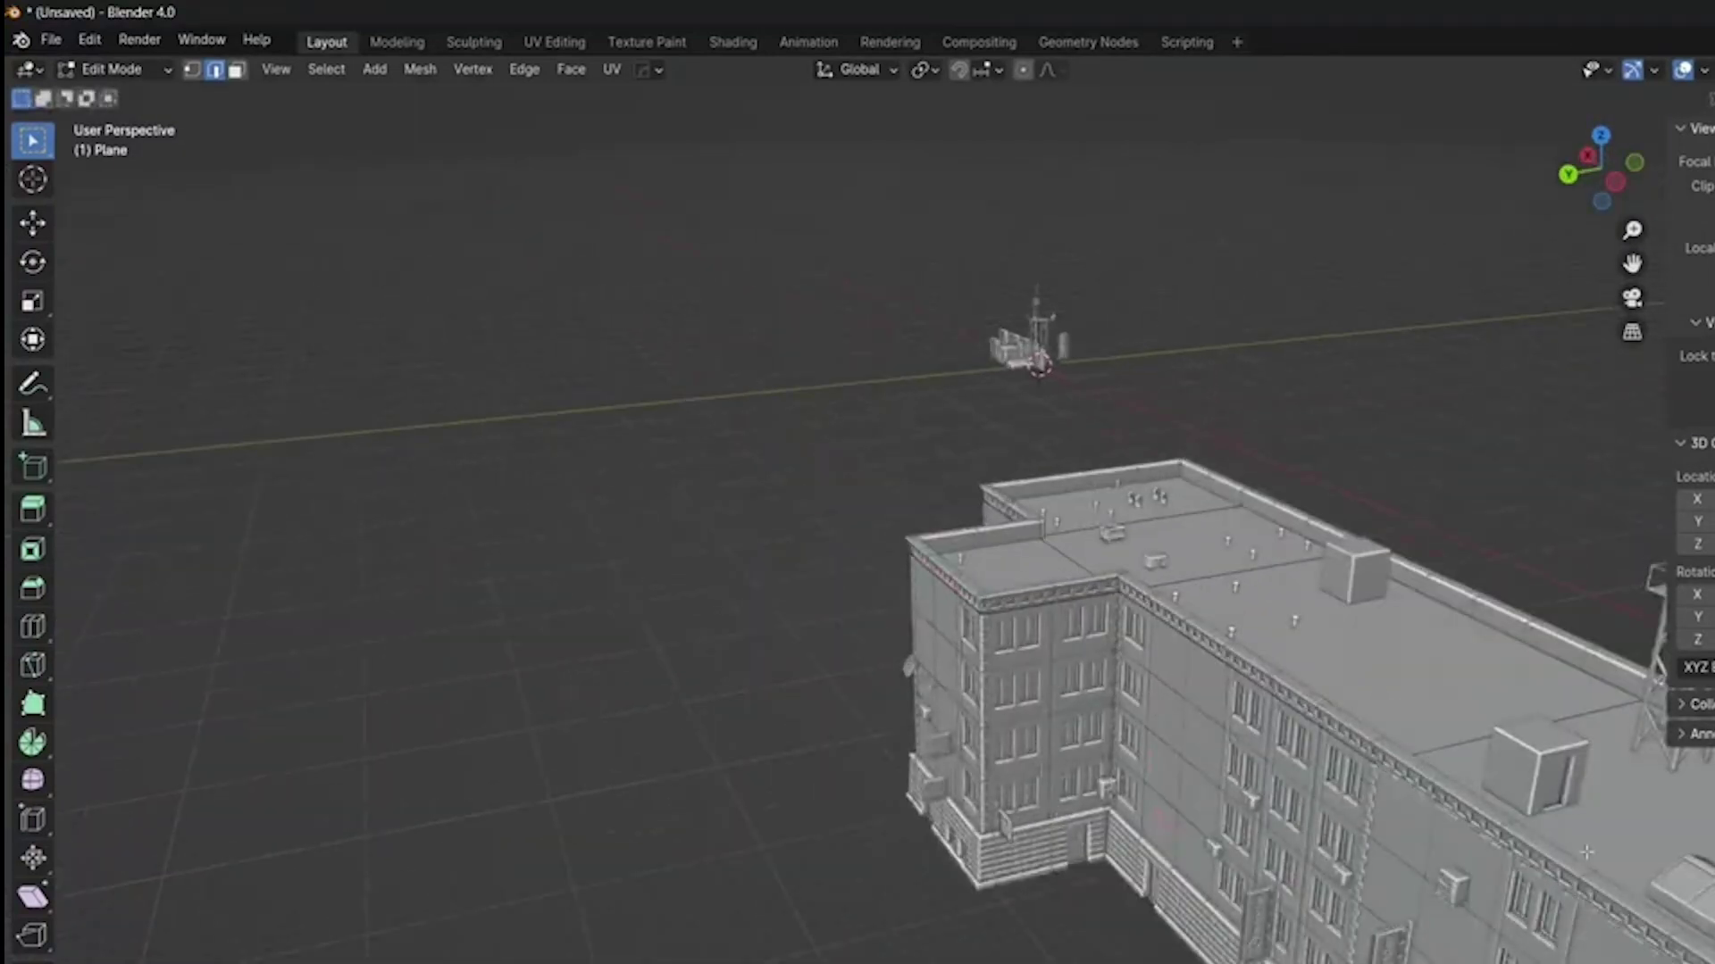
pyautogui.click(1193, 711)
pyautogui.press('z')
pyautogui.moveTo(1192, 711)
pyautogui.mouseDown(button='middle')
pyautogui.moveTo(1462, 654)
pyautogui.moveTo(938, 482)
pyautogui.moveTo(1382, 845)
pyautogui.moveTo(1313, 732)
pyautogui.moveTo(1322, 715)
pyautogui.moveTo(1382, 781)
pyautogui.moveTo(1099, 865)
pyautogui.moveTo(902, 848)
pyautogui.moveTo(902, 669)
pyautogui.moveTo(902, 911)
pyautogui.moveTo(1195, 720)
pyautogui.moveTo(1143, 767)
pyautogui.moveTo(1099, 607)
pyautogui.mouseUp(button='middle')
pyautogui.press('Tab')
# - Deselect the building and orbit to view the whole tall building with its antenna tower
pyautogui.scroll(-4, 1381, 845)
pyautogui.hotkey('alt', 'a')
pyautogui.scroll(5, 902, 848)
pyautogui.scroll(3, 668, 666)
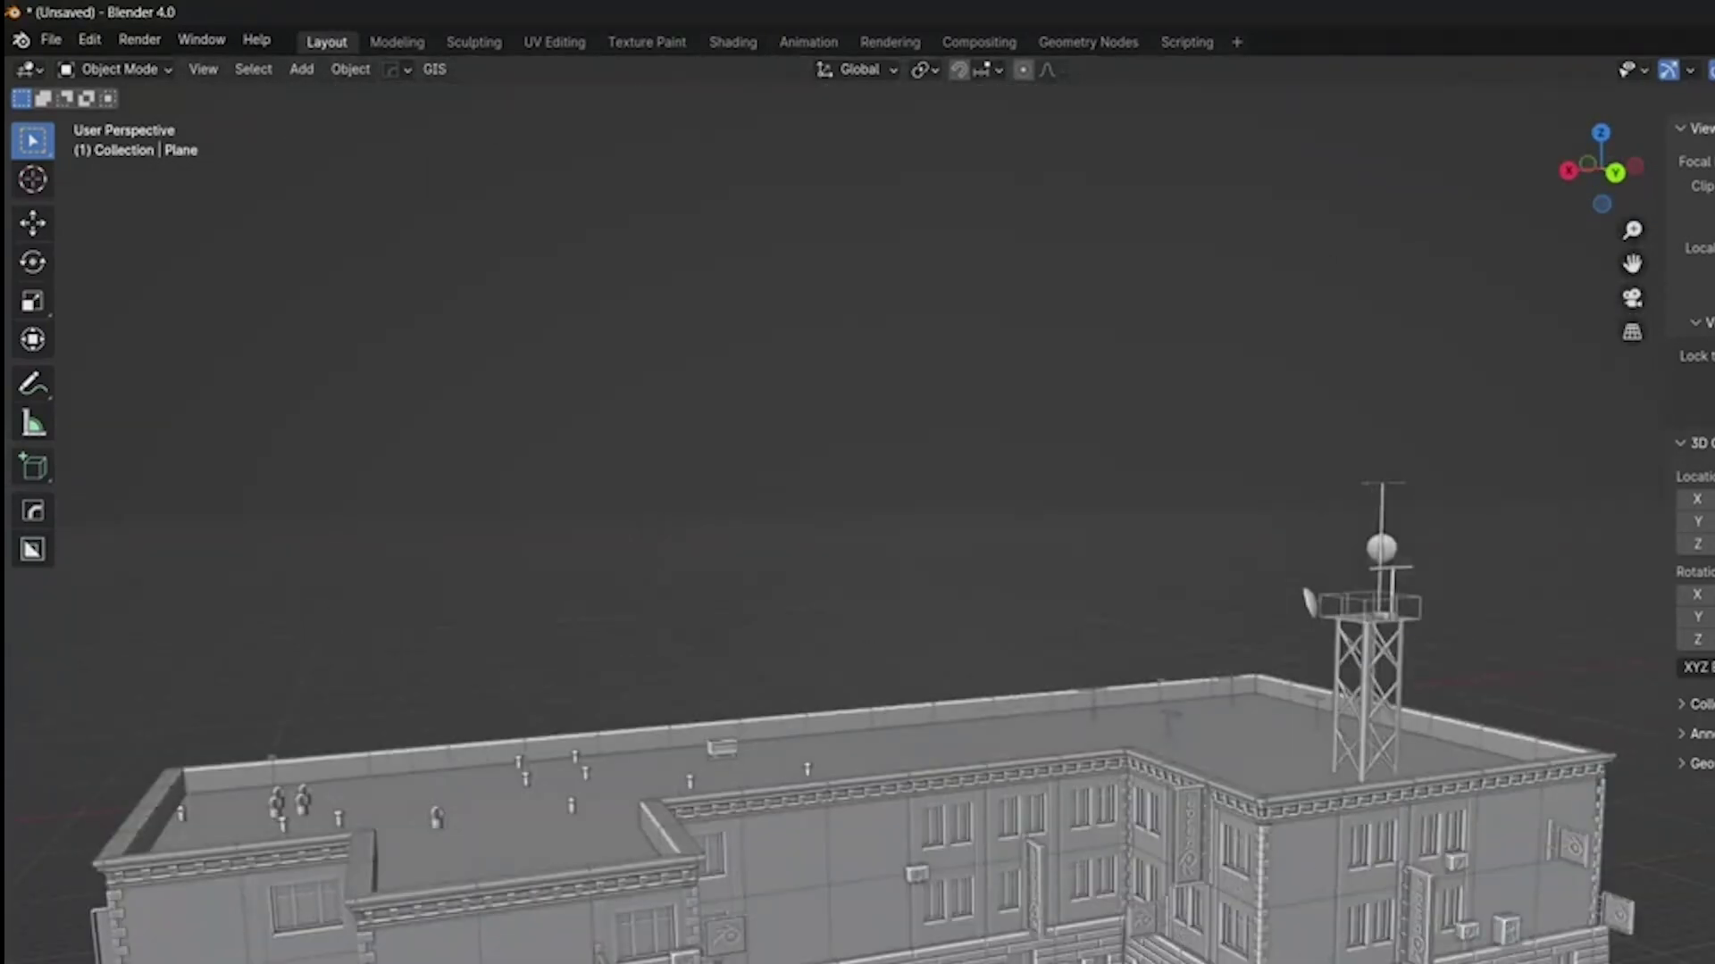
pyautogui.moveTo(1310, 712); pyautogui.dragTo(1217, 340, button='middle')
pyautogui.scroll(-5, 1203, 342)
# - Apply Cardboard001 from the Easy PBR Cardboard category to the sphere
pyautogui.click(1219, 340)
pyautogui.scroll(2, 1219, 340)
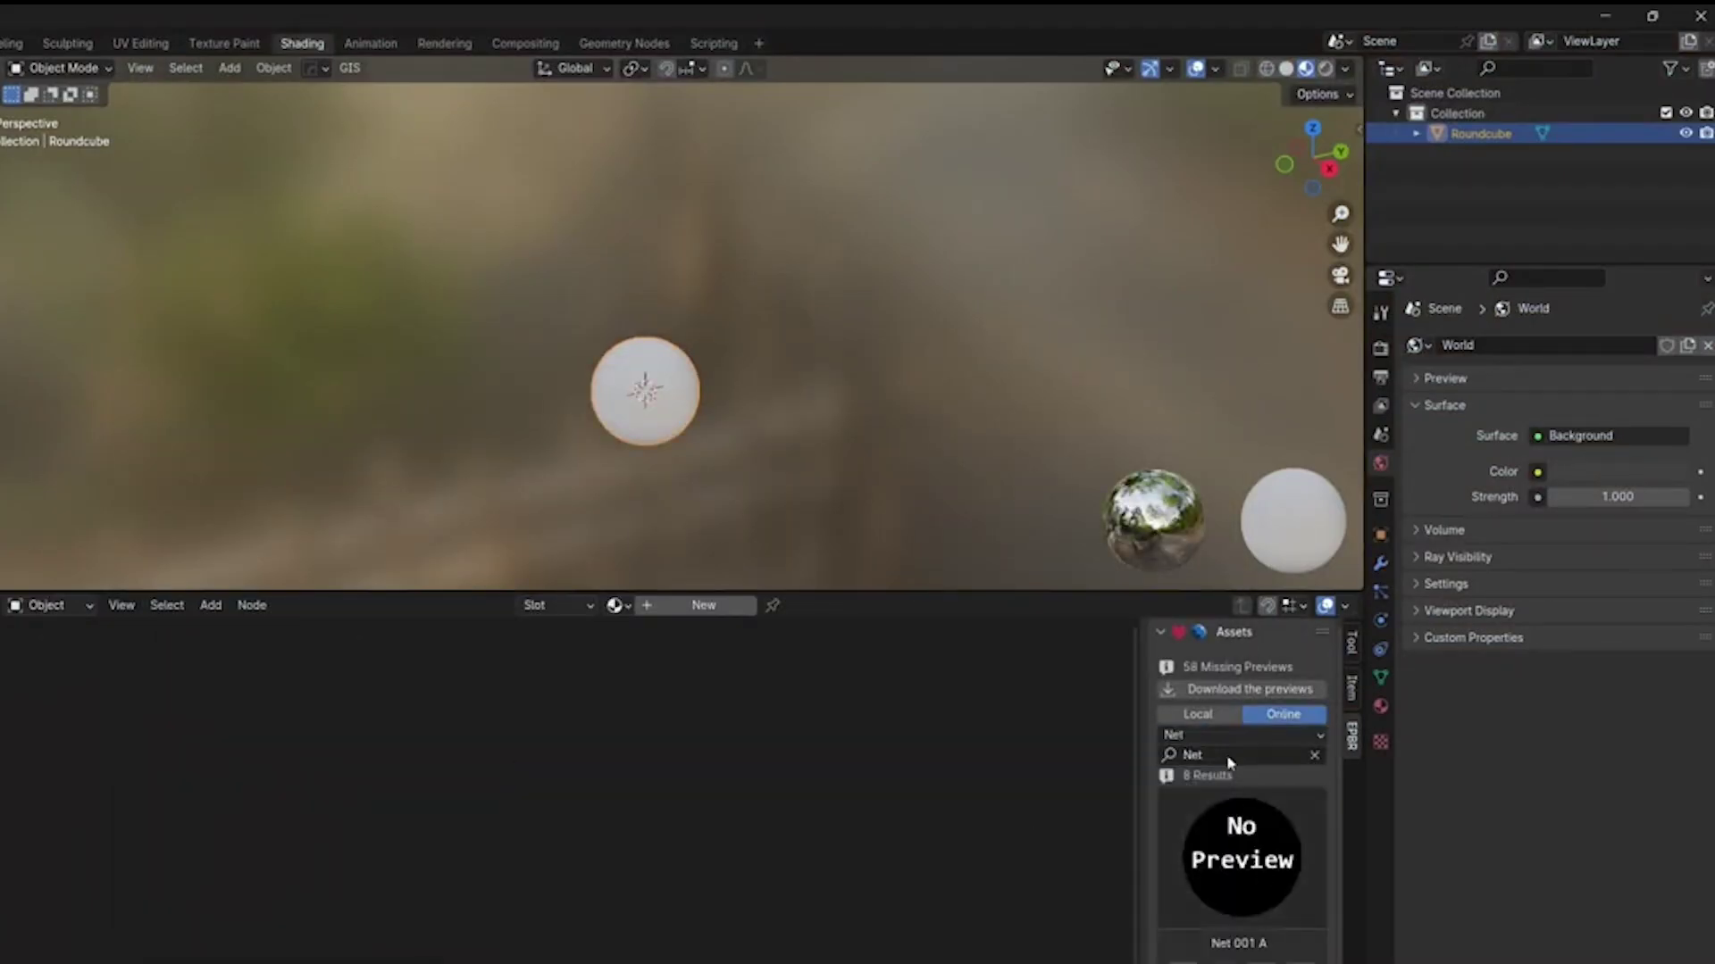
pyautogui.click(1241, 734)
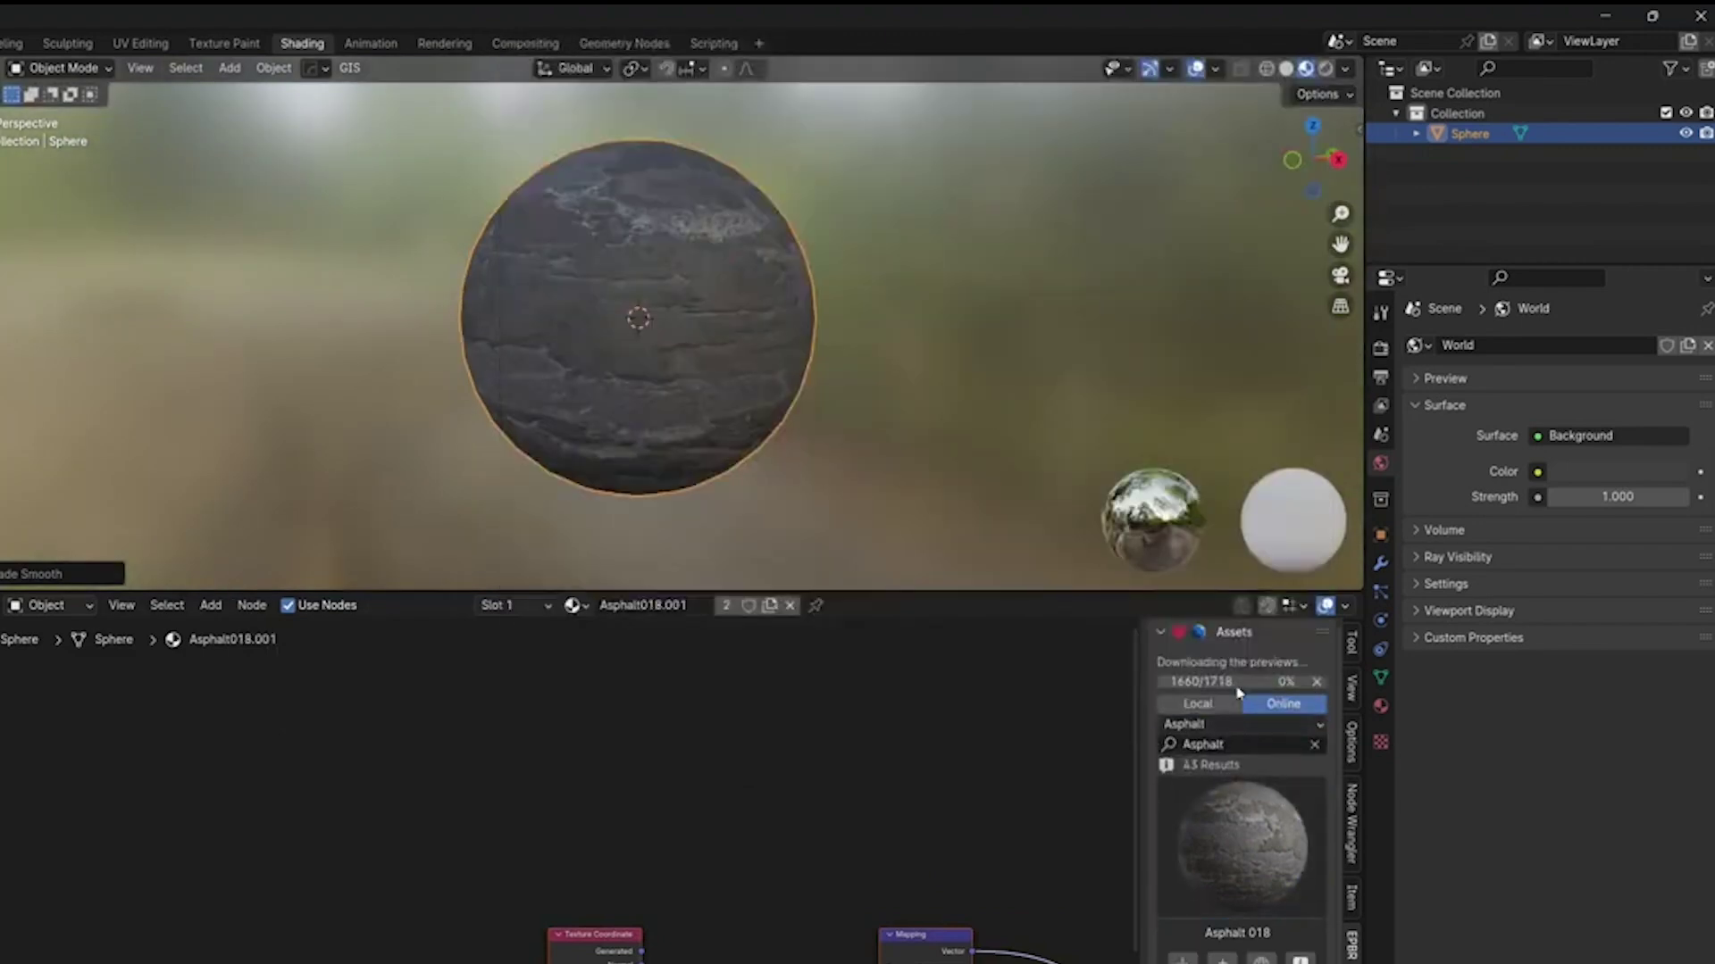
pyautogui.click(1242, 724)
pyautogui.click(571, 902)
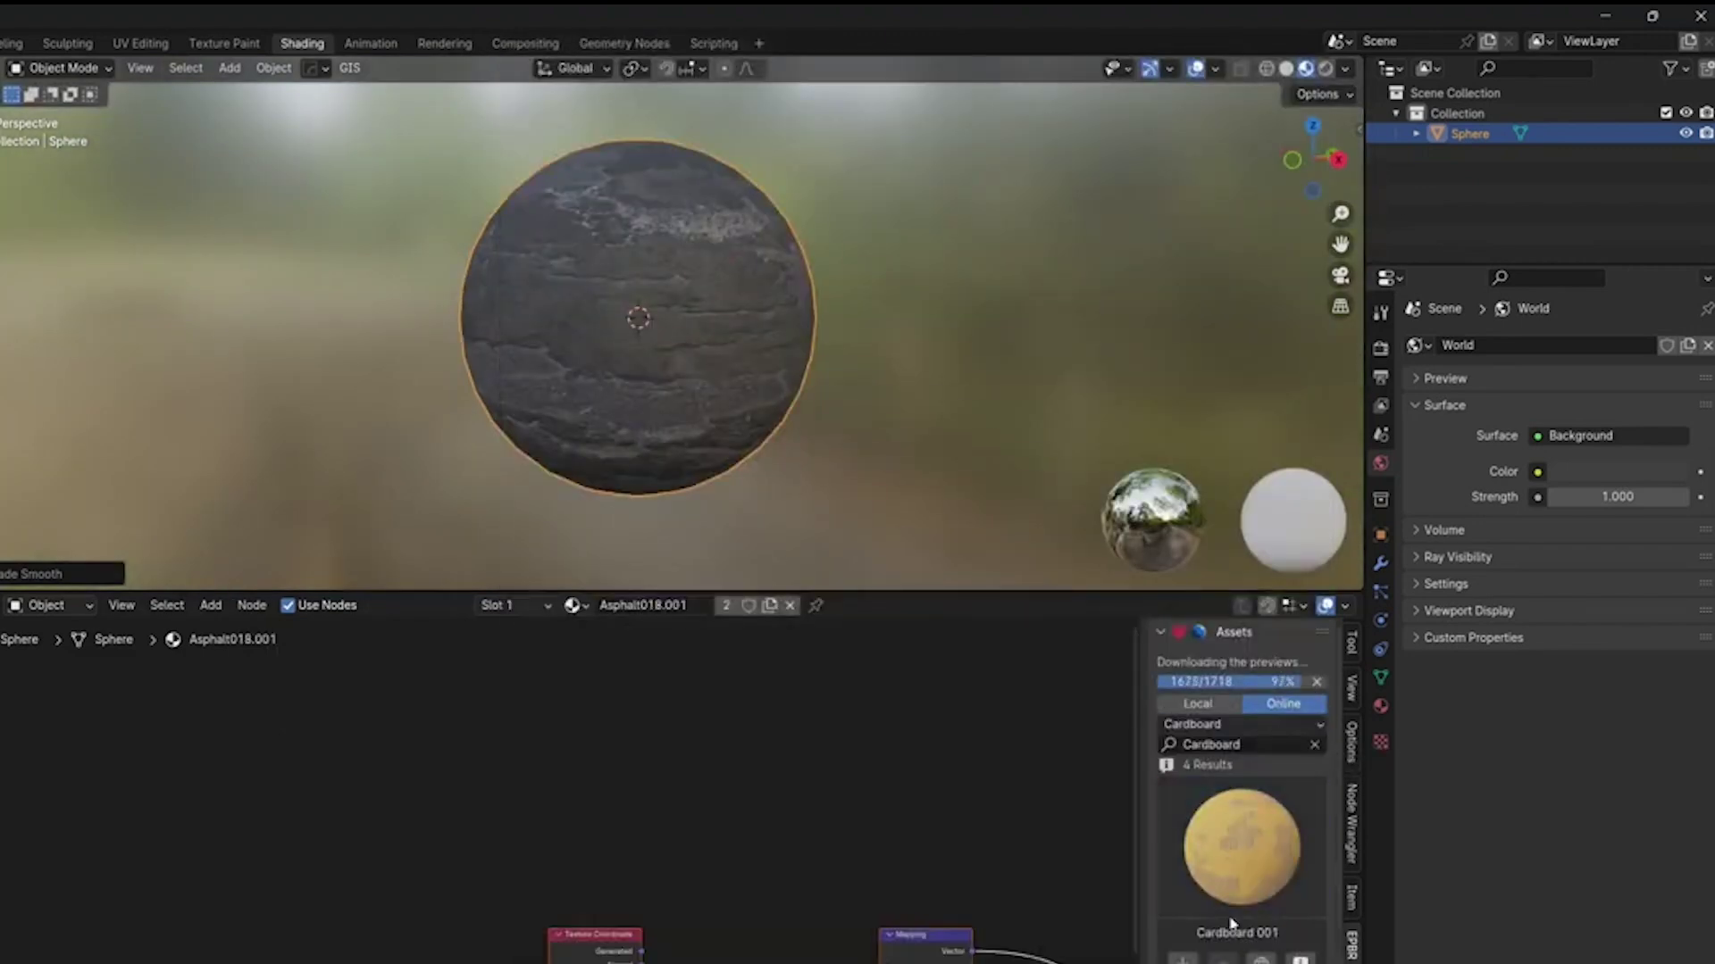
pyautogui.click(571, 605)
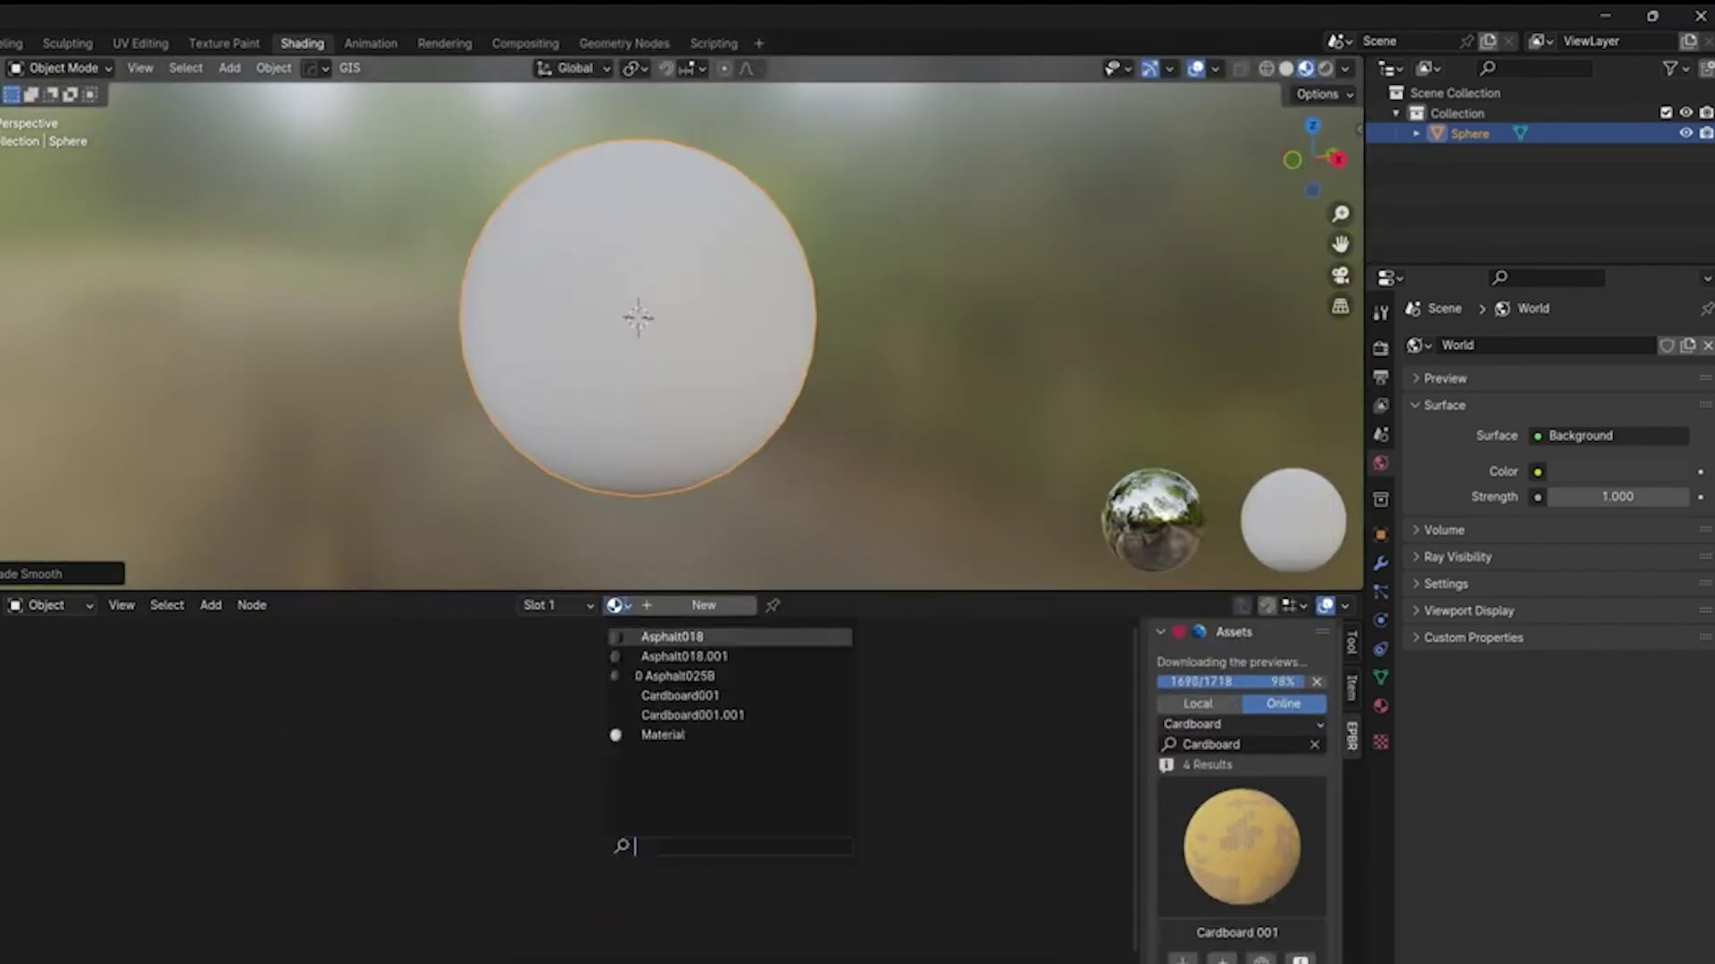
pyautogui.click(689, 682)
# - Switch the sphere to Chip001 and add a fresh copy of the Chip material
pyautogui.moveTo(679, 384); pyautogui.dragTo(699, 395, button='middle')
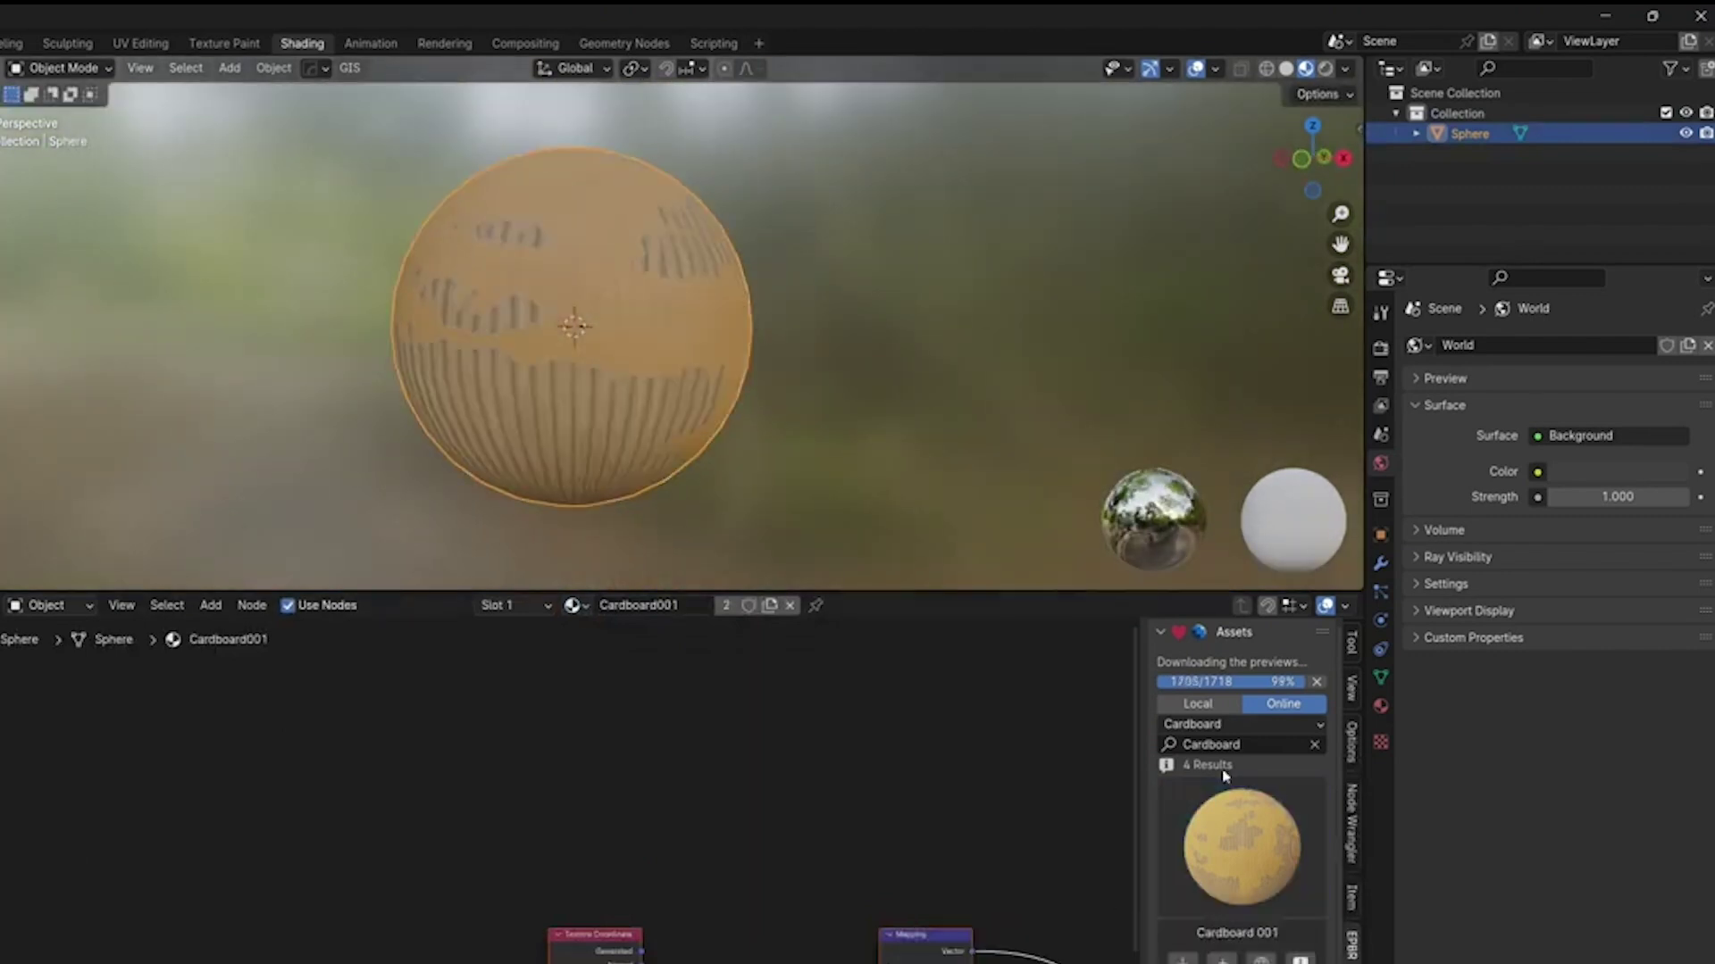
pyautogui.moveTo(554, 384); pyautogui.dragTo(625, 358, button='middle')
pyautogui.scroll(-6, 1250, 848)
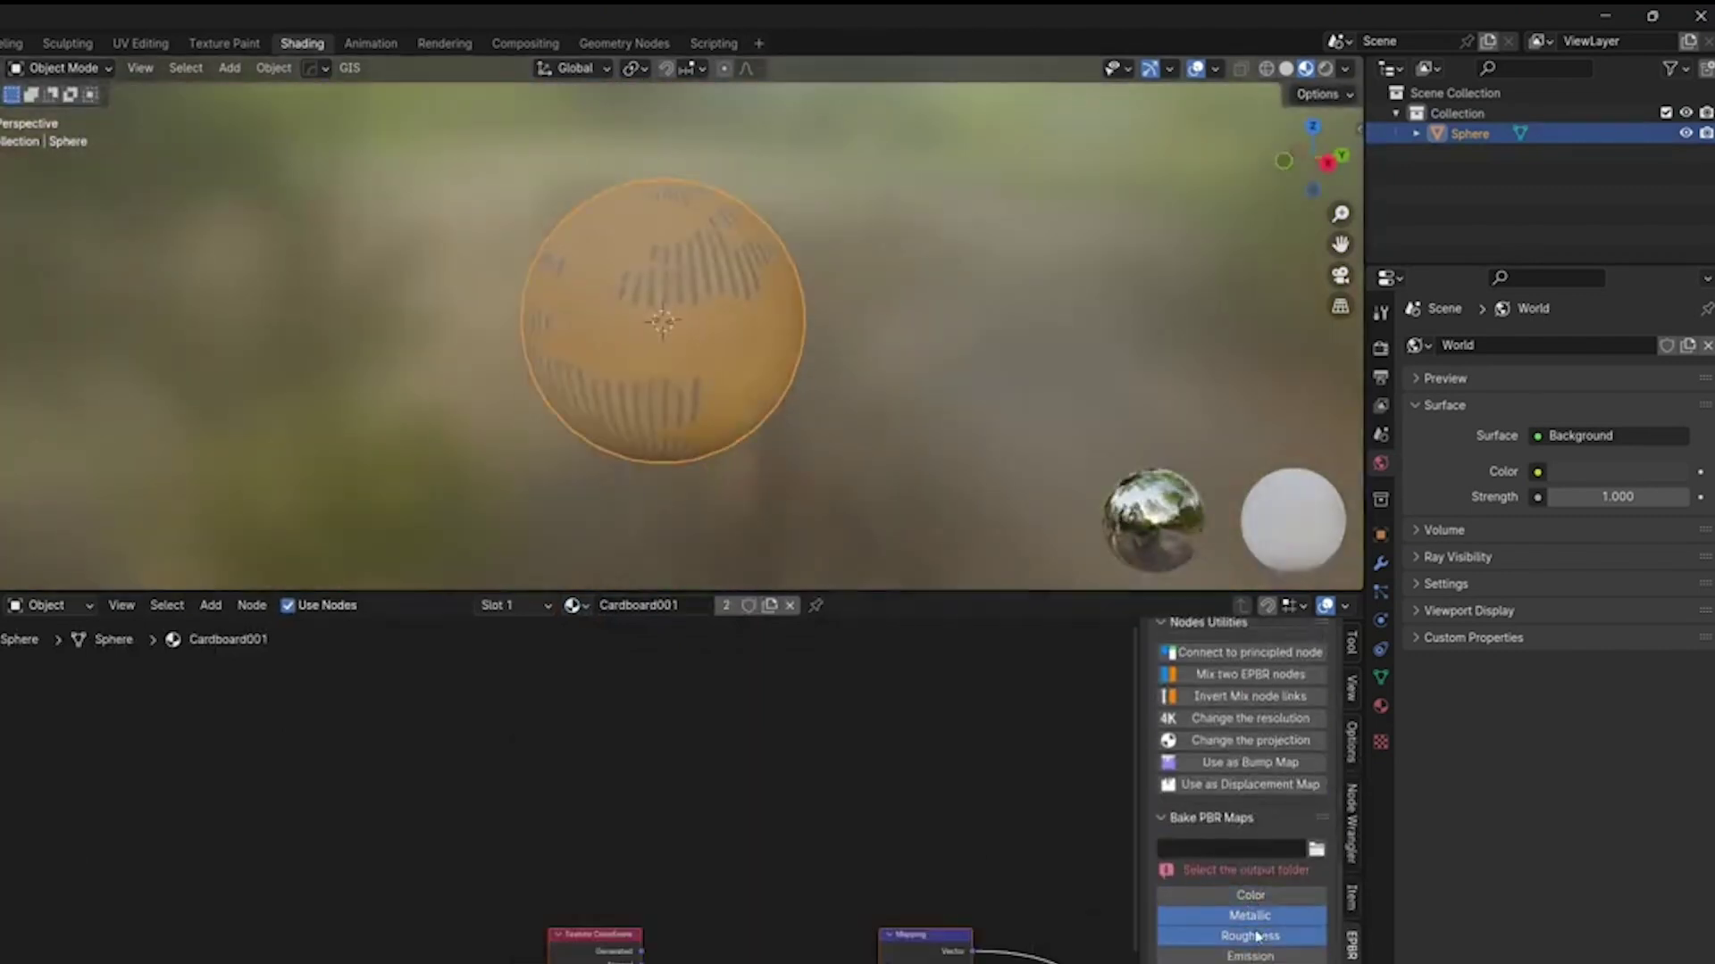
pyautogui.scroll(6, 1257, 936)
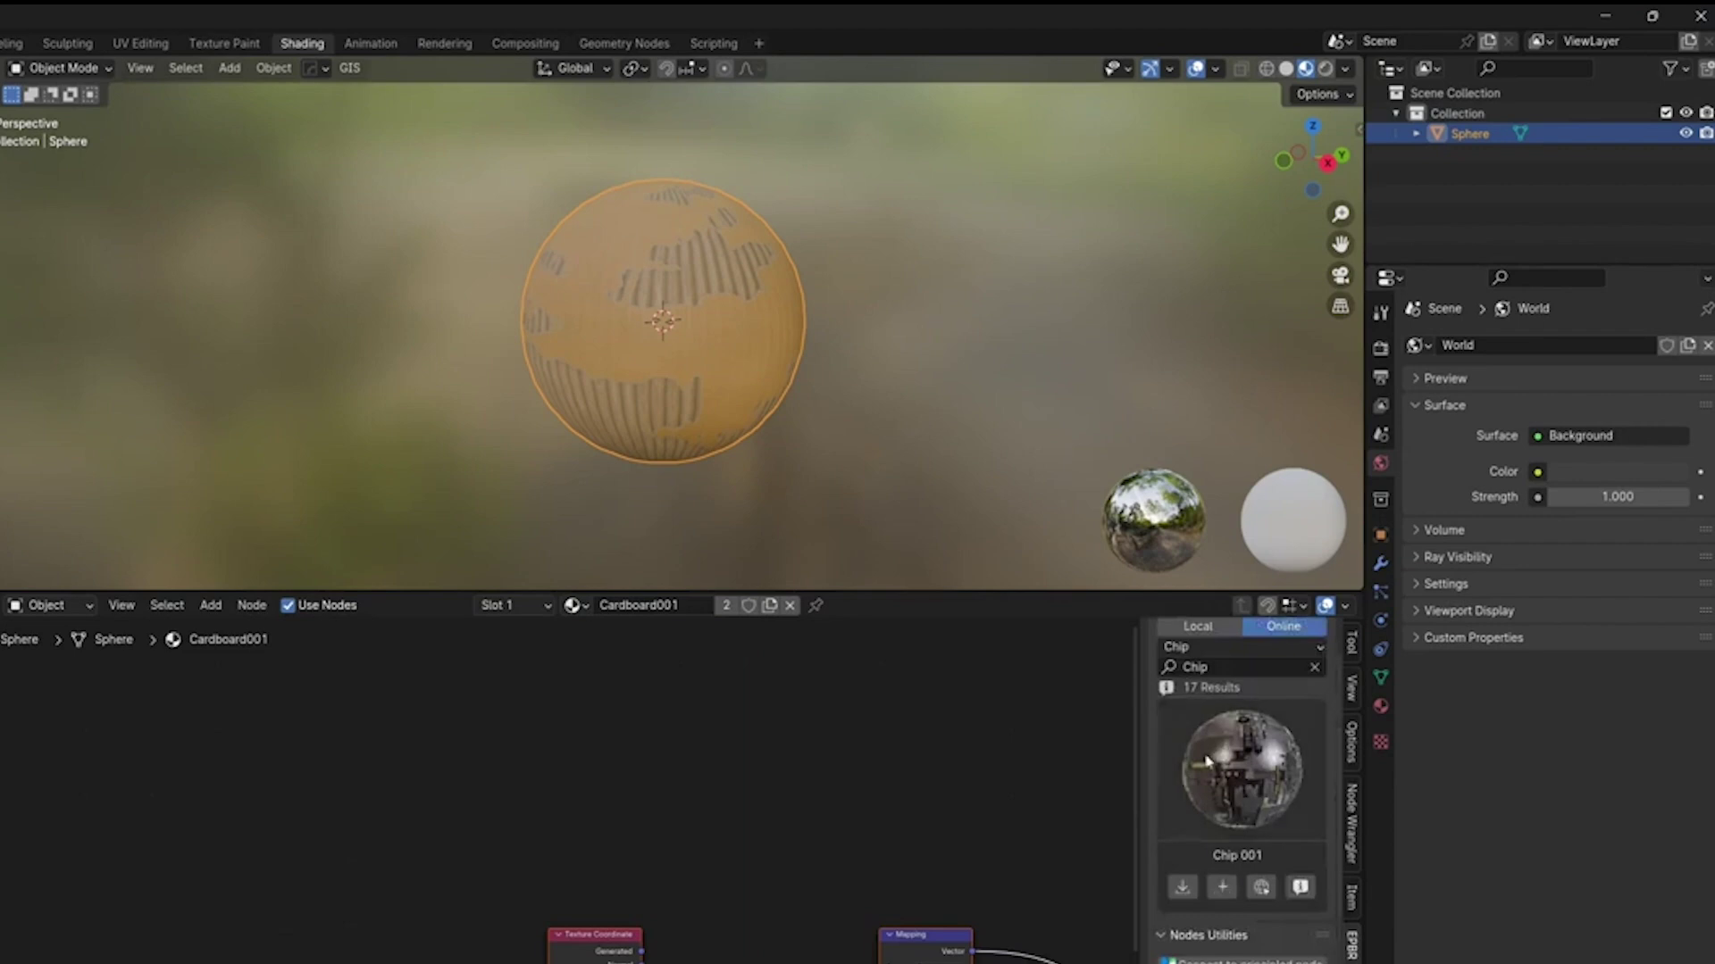
pyautogui.click(576, 605)
pyautogui.click(625, 714)
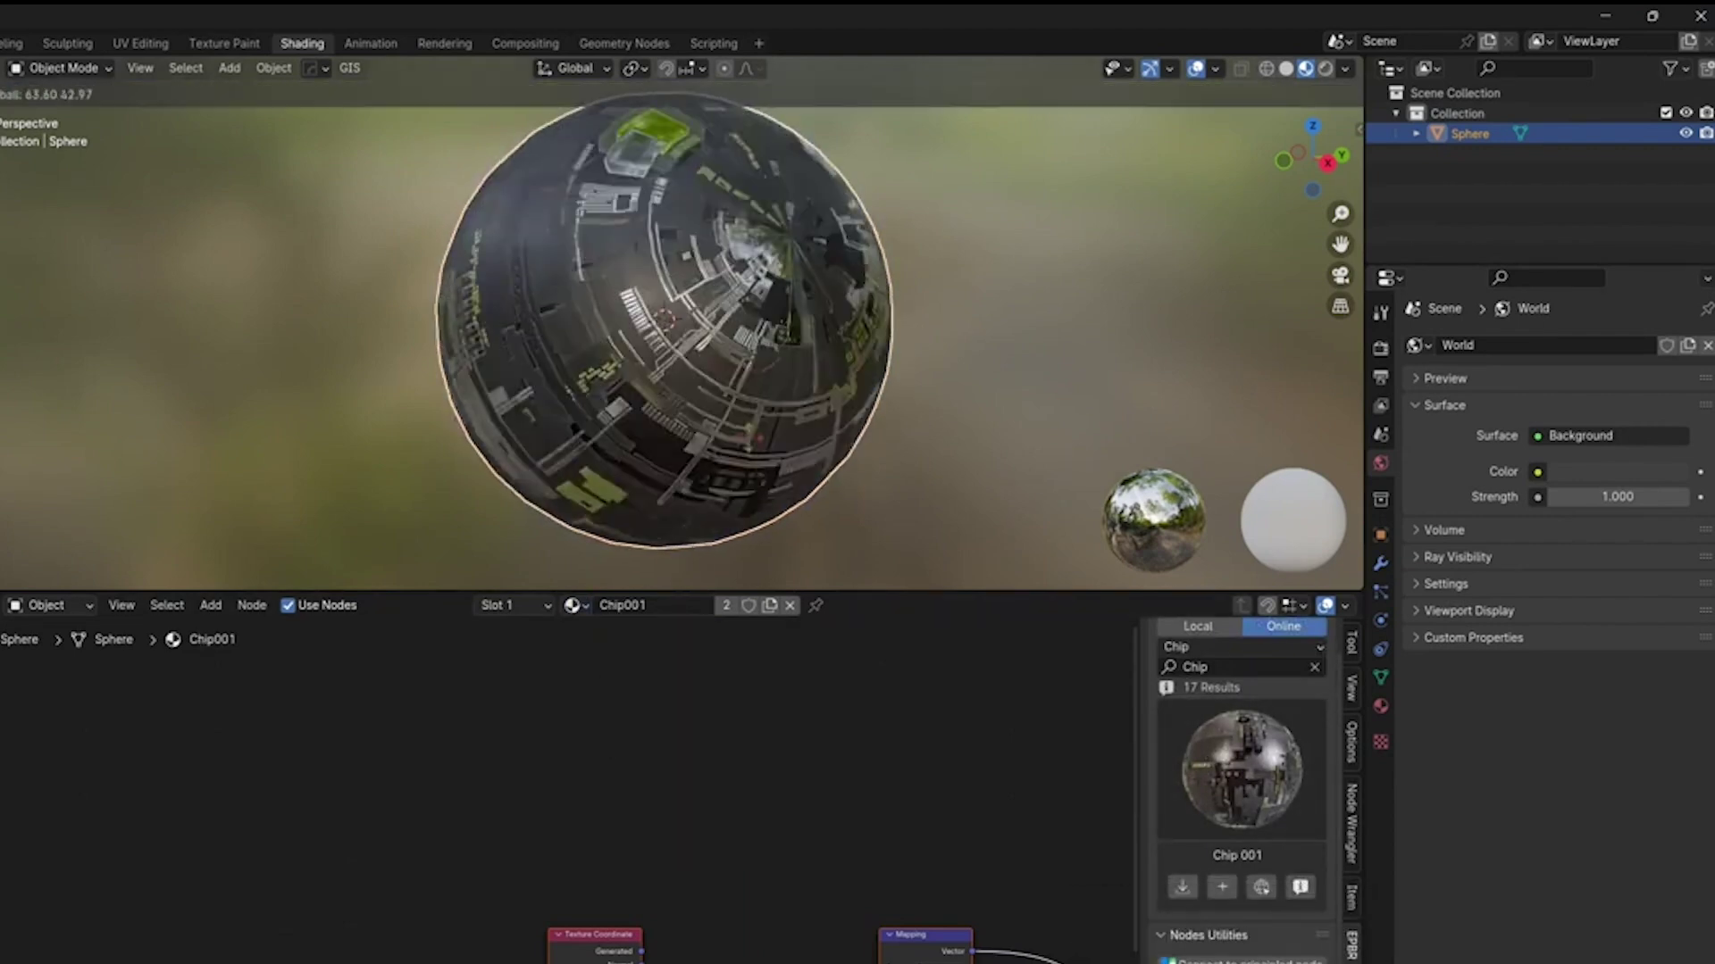
pyautogui.scroll(-5, 1241, 849)
pyautogui.click(1222, 813)
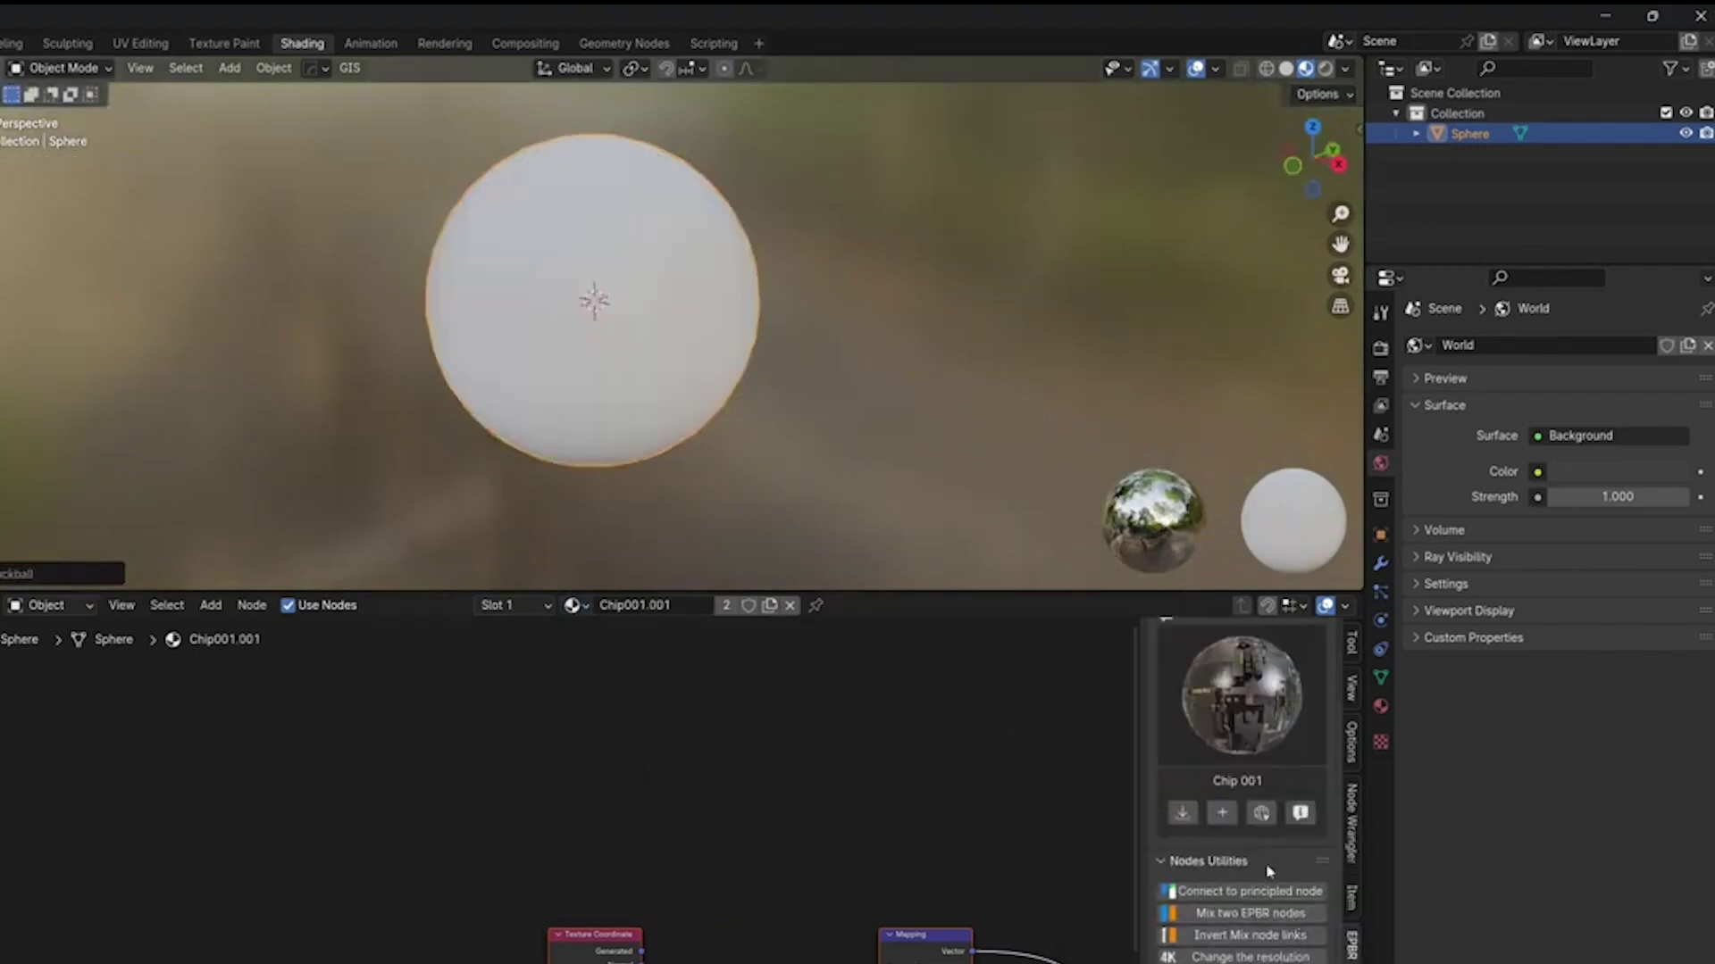
# - Switch the sphere back to Asphalt018.001 and set the Bake PBR Maps output folder
pyautogui.scroll(-5, 1242, 804)
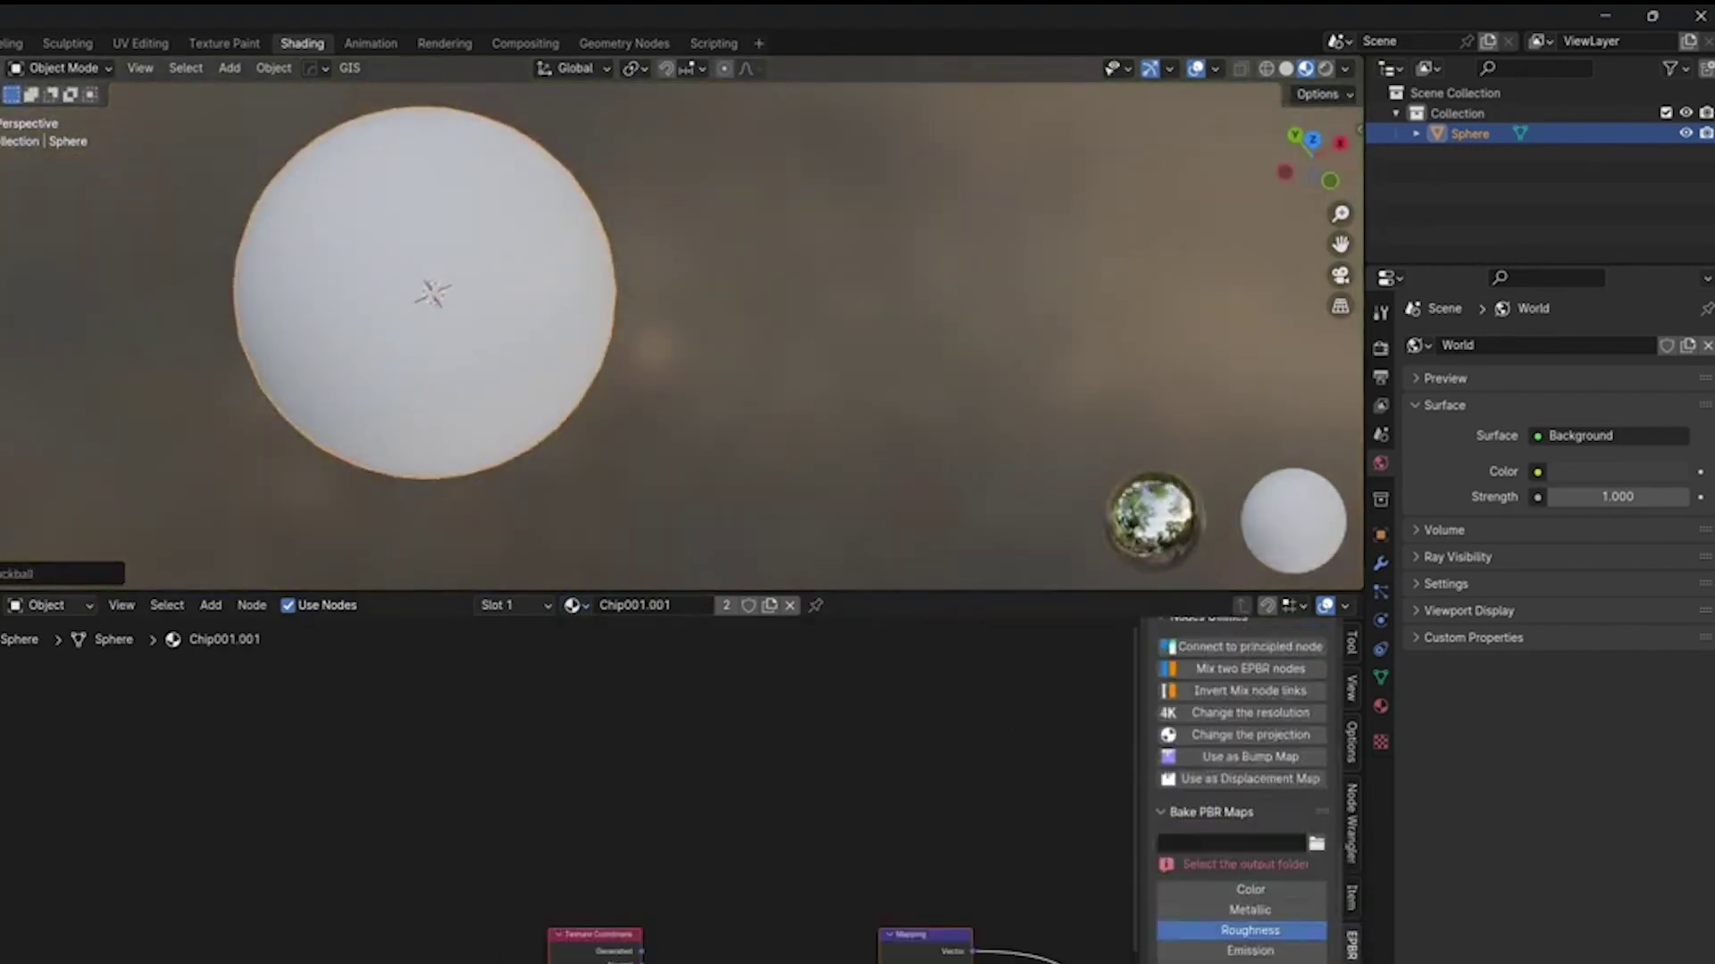
pyautogui.scroll(5, 1242, 803)
pyautogui.click(576, 605)
pyautogui.click(632, 654)
pyautogui.scroll(-5, 1241, 786)
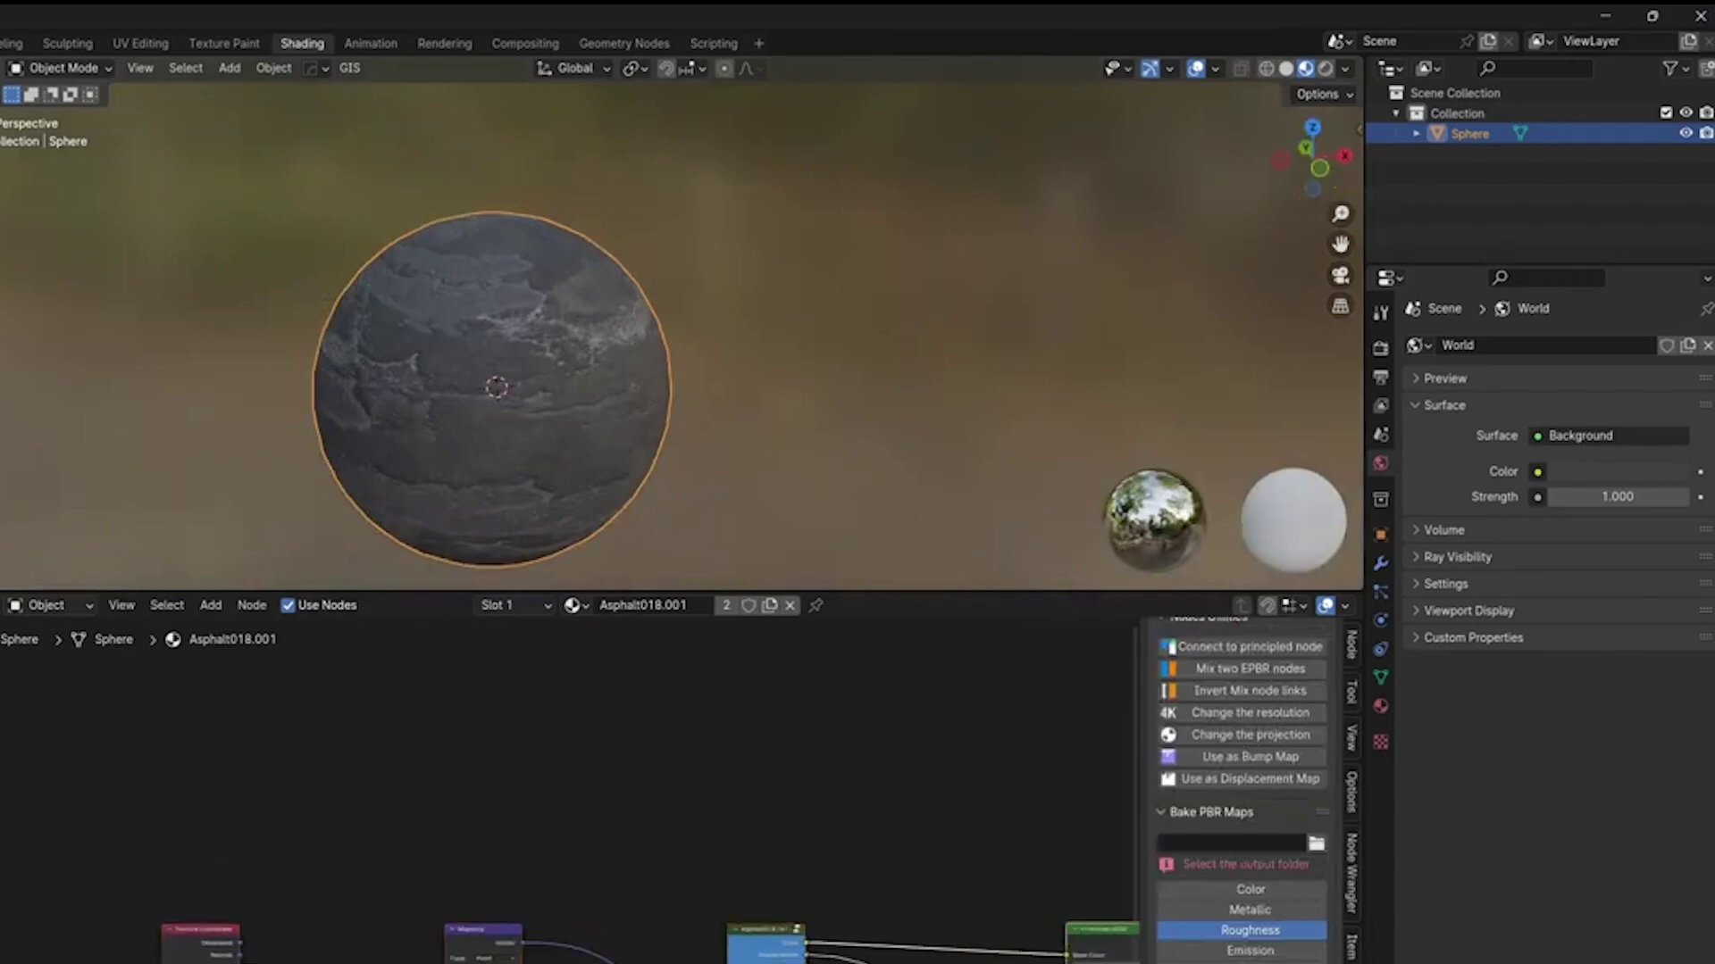
pyautogui.click(1316, 847)
pyautogui.click(1003, 881)
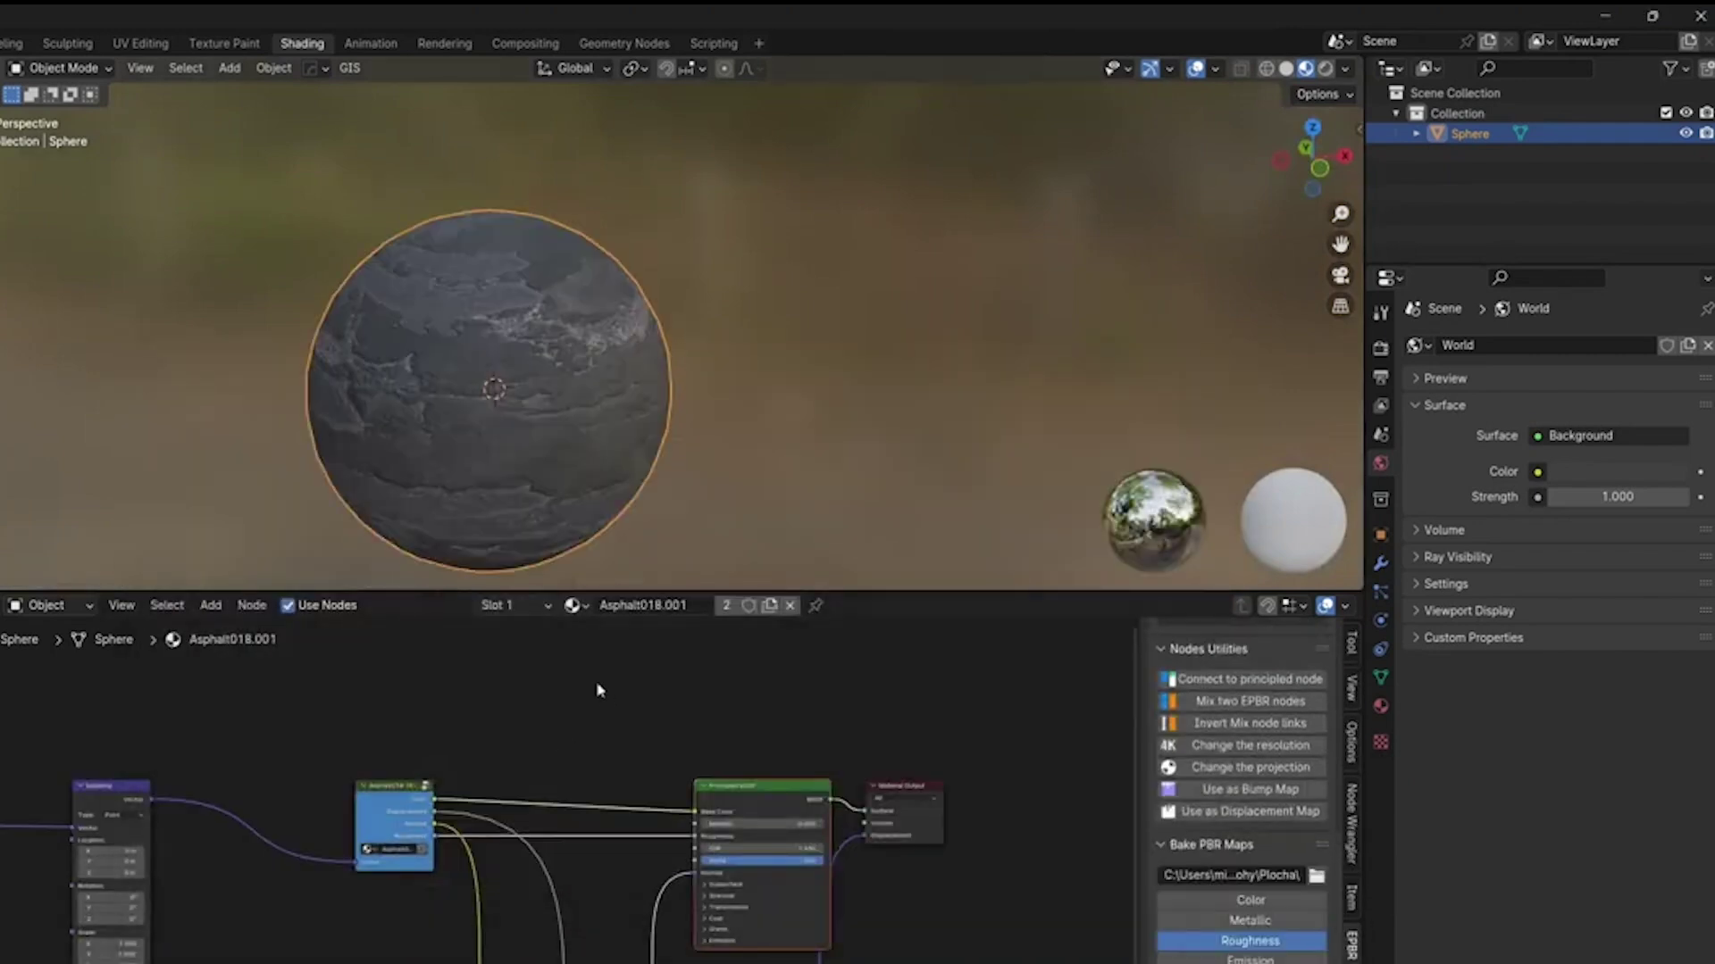